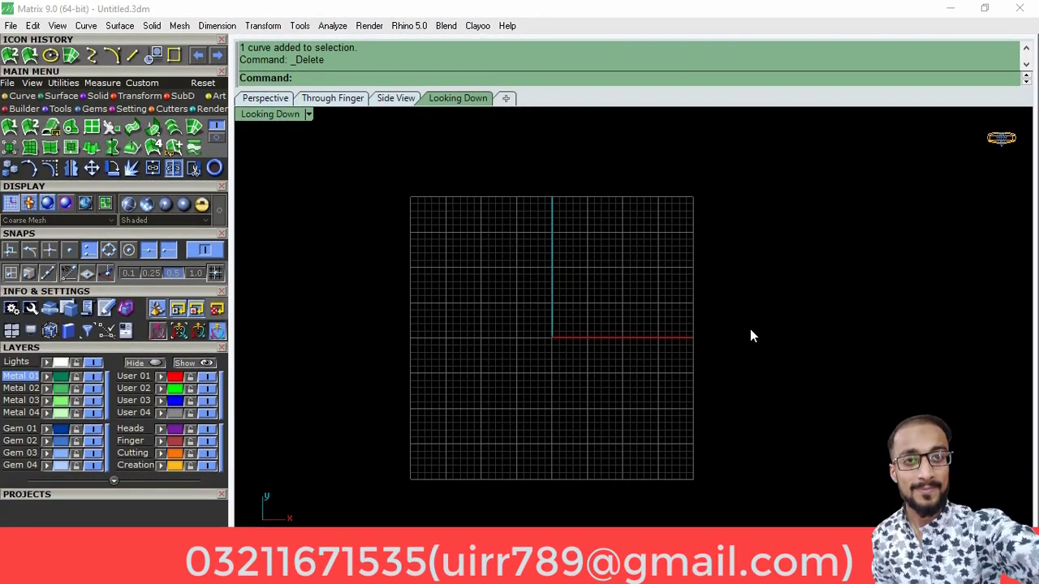
Step: Draw a circle of diameter 61 centred on the origin in the Through Finger view
{"action": "right_click_drag", "start_coordinate": [525, 367], "coordinate": [516, 362]}
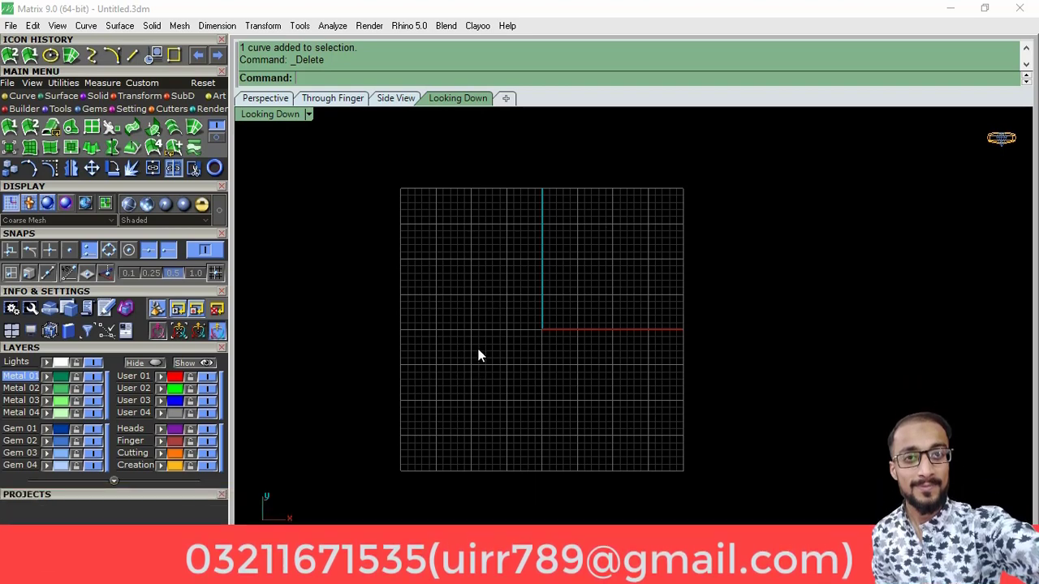
{"action": "mouse_move", "coordinate": [524, 360]}
{"action": "right_mouse_down"}
{"action": "mouse_move", "coordinate": [479, 383]}
{"action": "mouse_move", "coordinate": [558, 347]}
{"action": "right_mouse_up"}
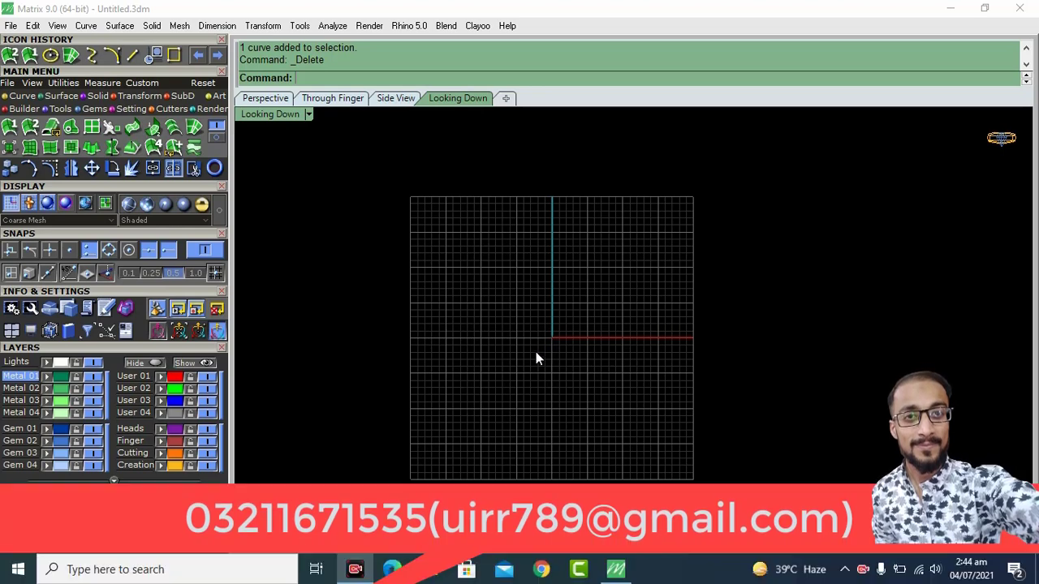
{"action": "right_click_drag", "start_coordinate": [570, 355], "coordinate": [540, 371]}
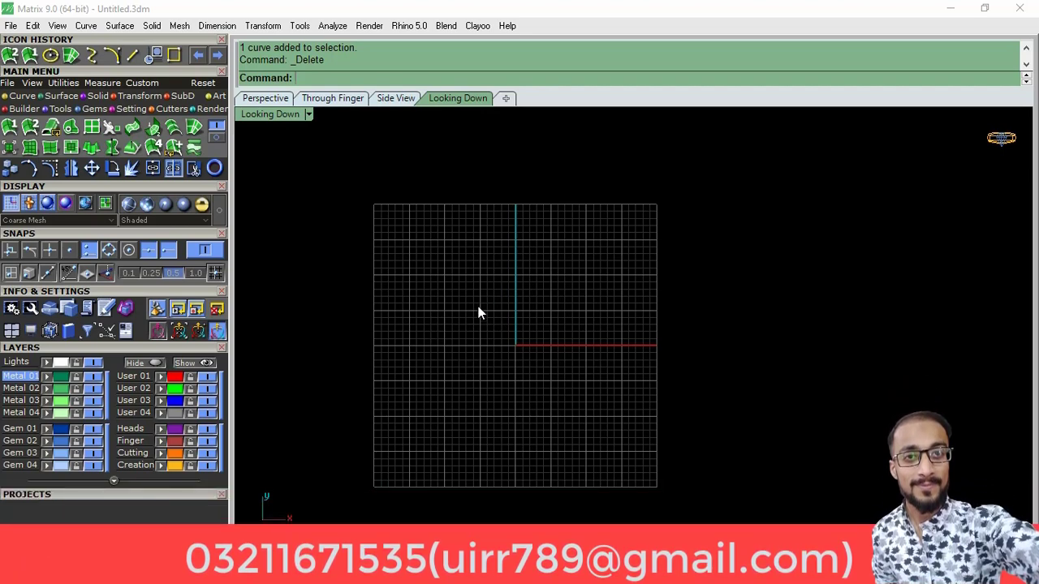
{"action": "left_click", "coordinate": [6, 97]}
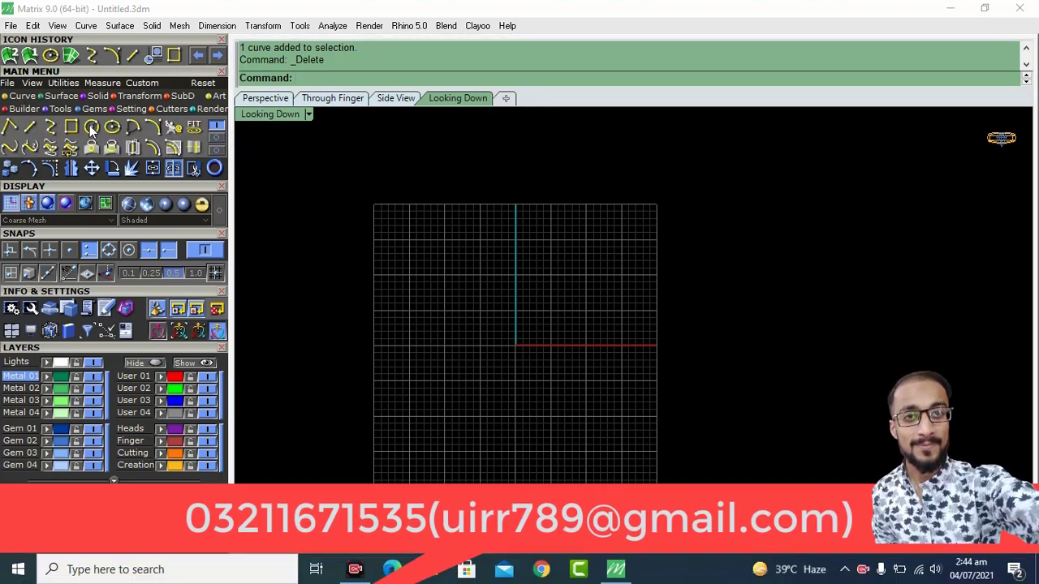
{"action": "left_click", "coordinate": [91, 126]}
{"action": "left_click", "coordinate": [333, 98]}
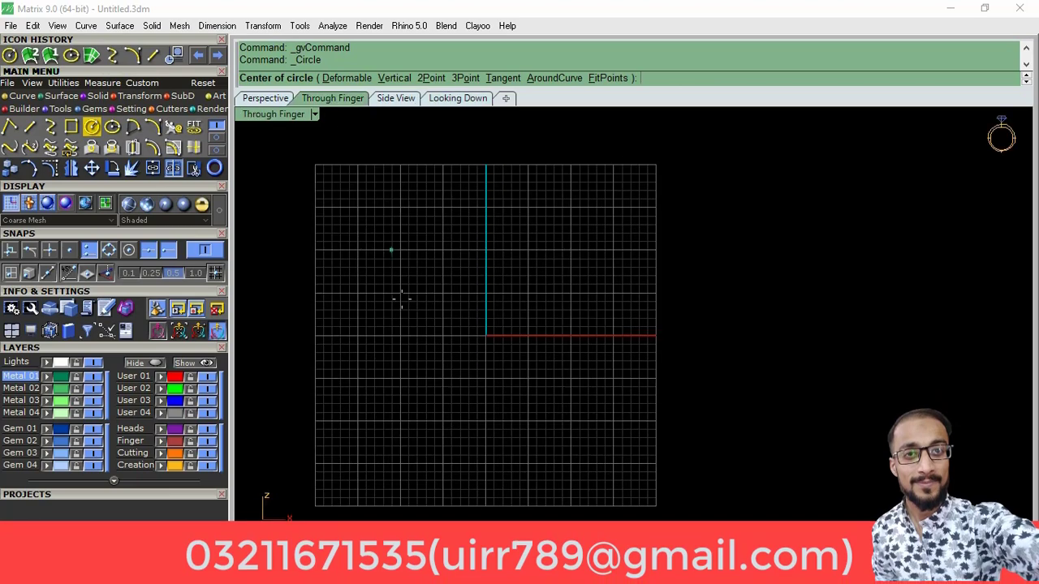
{"action": "left_click", "coordinate": [467, 324]}
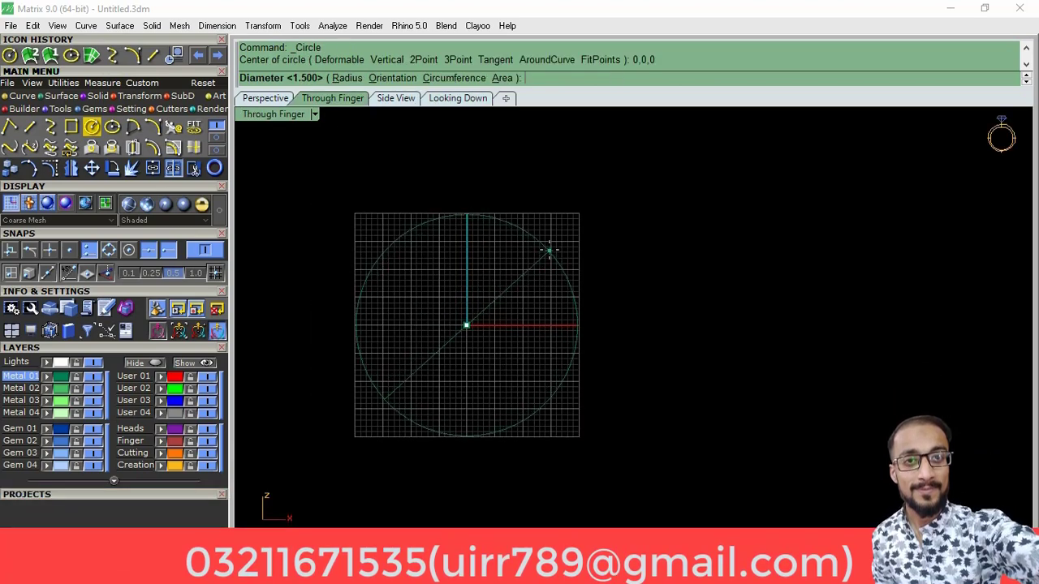
{"action": "type", "text": "61"}
{"action": "key", "text": "Return"}
Step: Zoom and pan to recentre the view on the new circle
{"action": "scroll", "coordinate": [471, 243], "scroll_direction": "down", "scroll_amount": 1}
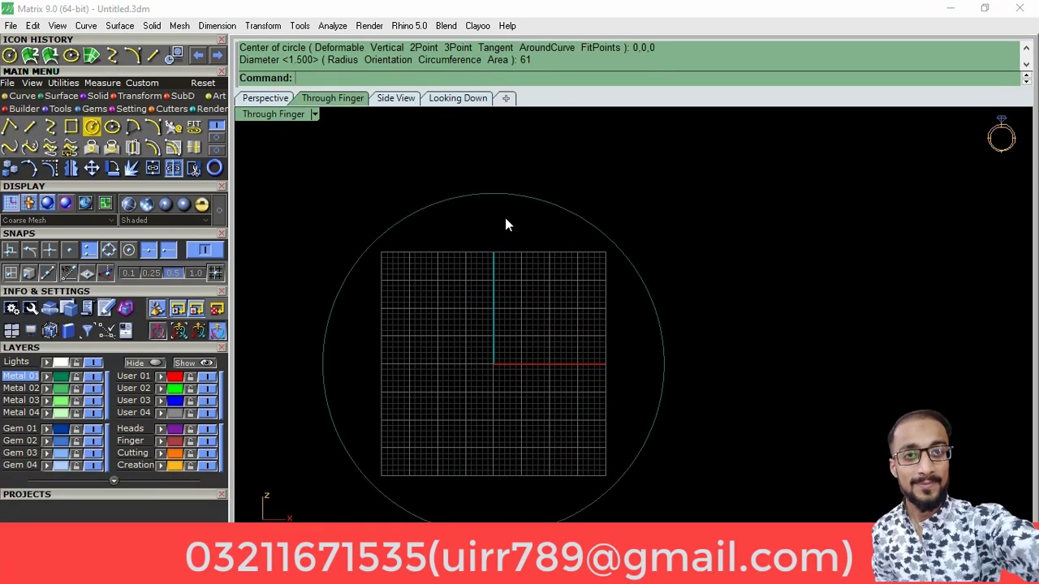
{"action": "scroll", "coordinate": [505, 218], "scroll_direction": "down", "scroll_amount": 1}
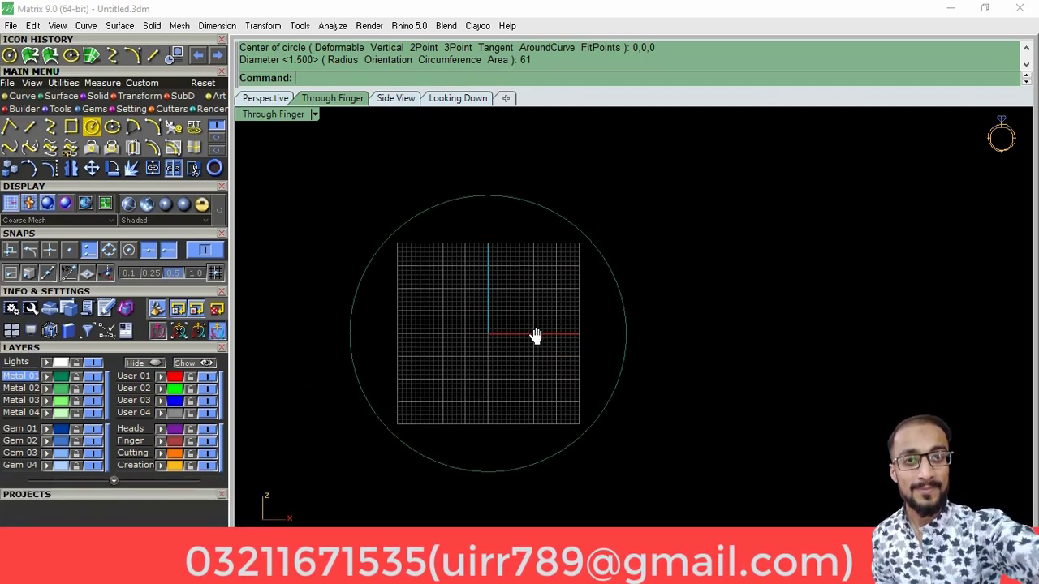
{"action": "right_click_drag", "start_coordinate": [433, 256], "coordinate": [452, 271]}
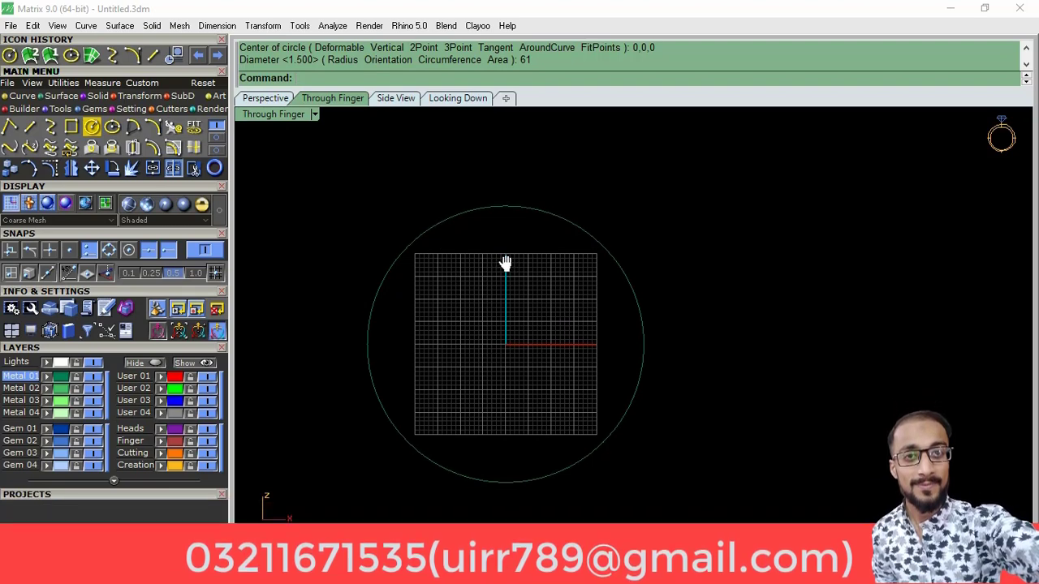
{"action": "right_click_drag", "start_coordinate": [517, 301], "coordinate": [504, 297]}
{"action": "left_click", "coordinate": [28, 130]}
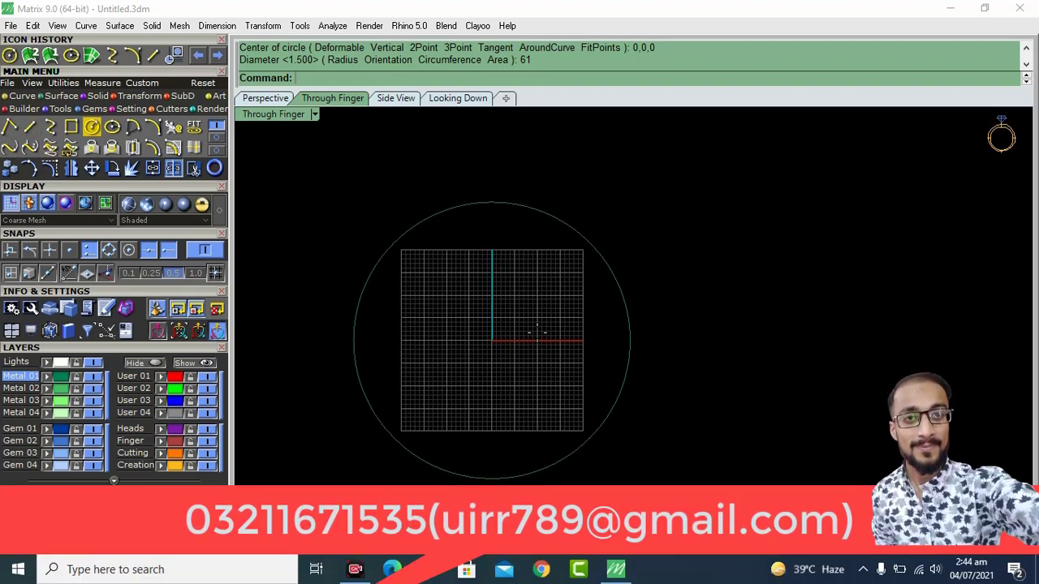
Step: Draw a vertical line up from the origin and polar-array it into six spokes over 360°
{"action": "left_click", "coordinate": [503, 369]}
{"action": "left_click", "coordinate": [504, 160]}
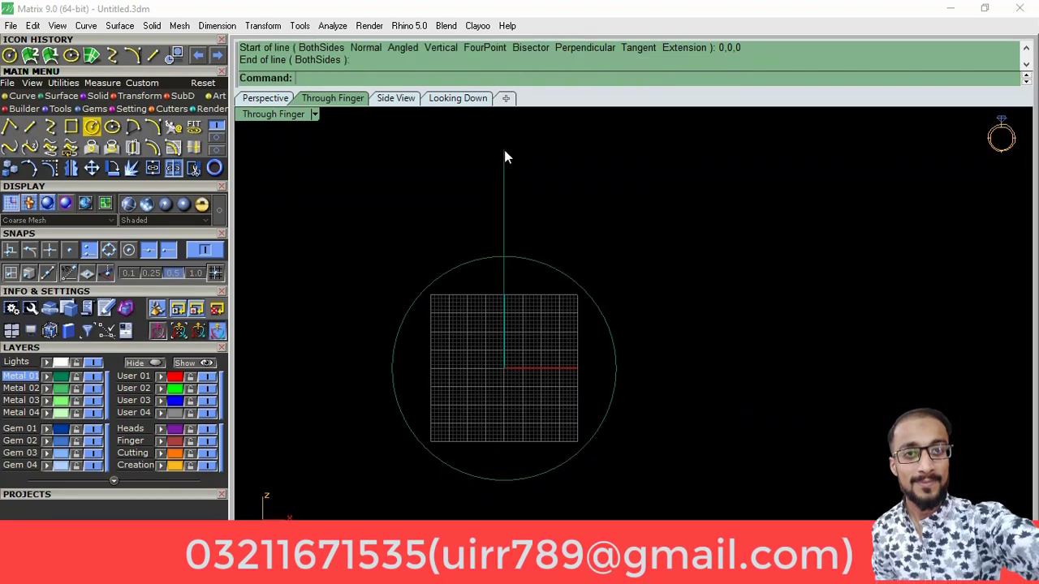
{"action": "left_click_drag", "start_coordinate": [457, 170], "coordinate": [458, 171]}
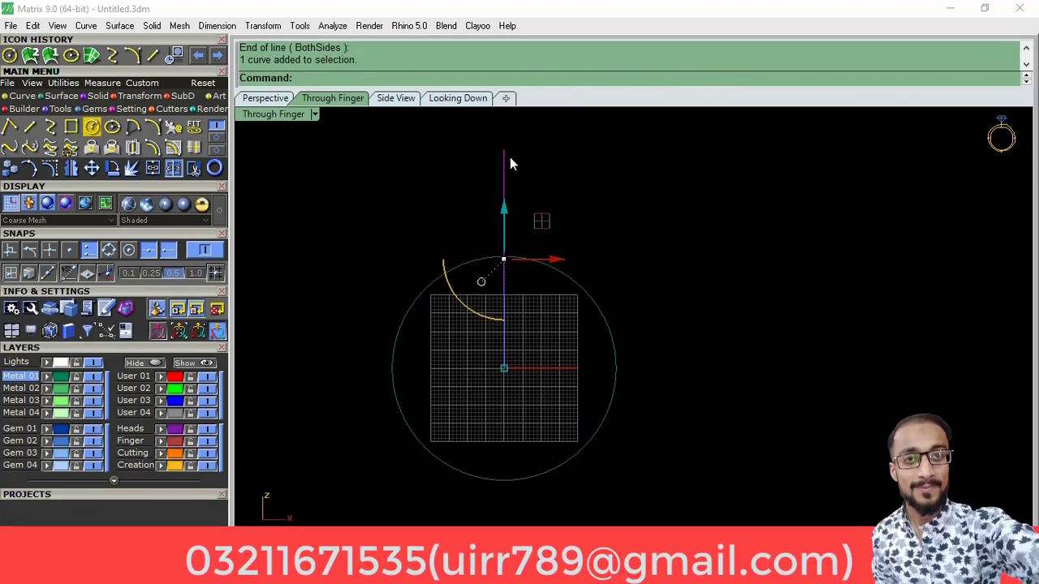
{"action": "left_click", "coordinate": [133, 98]}
{"action": "left_click", "coordinate": [172, 131]}
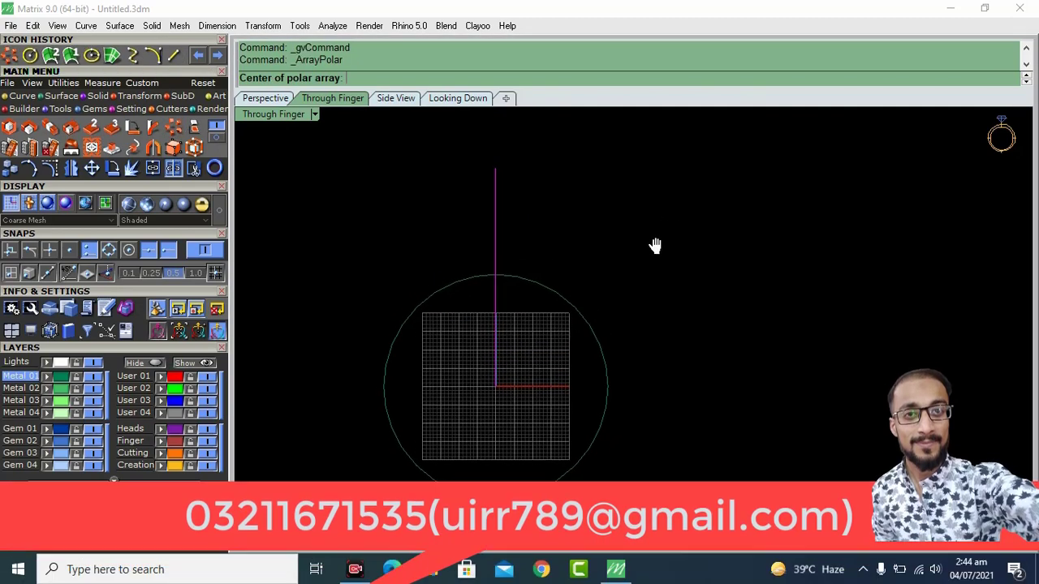
{"action": "type", "text": "0"}
{"action": "key", "text": "Return"}
{"action": "key", "text": "Return"}
{"action": "key", "text": "Return"}
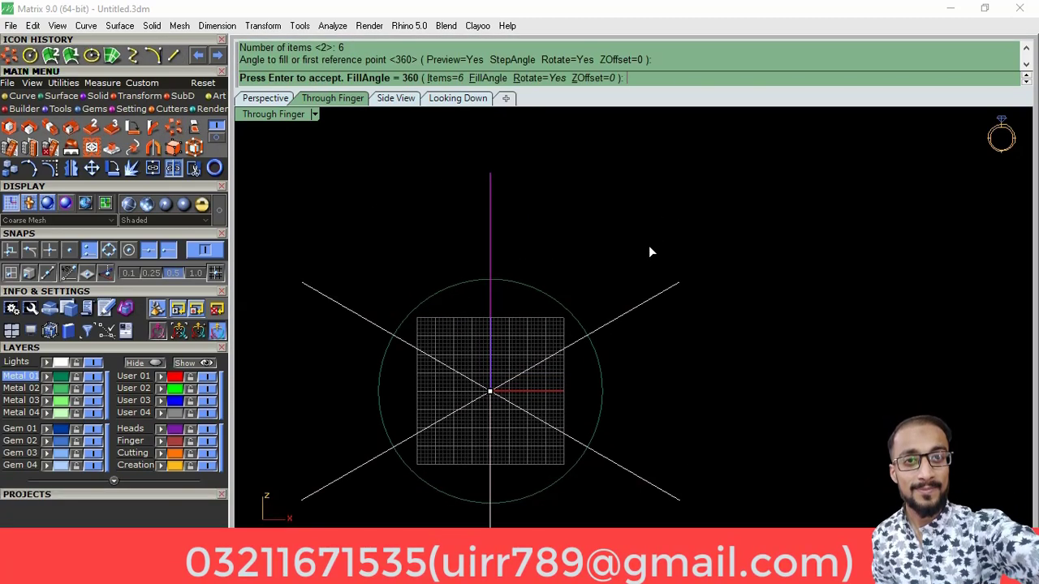
{"action": "key", "text": "Return"}
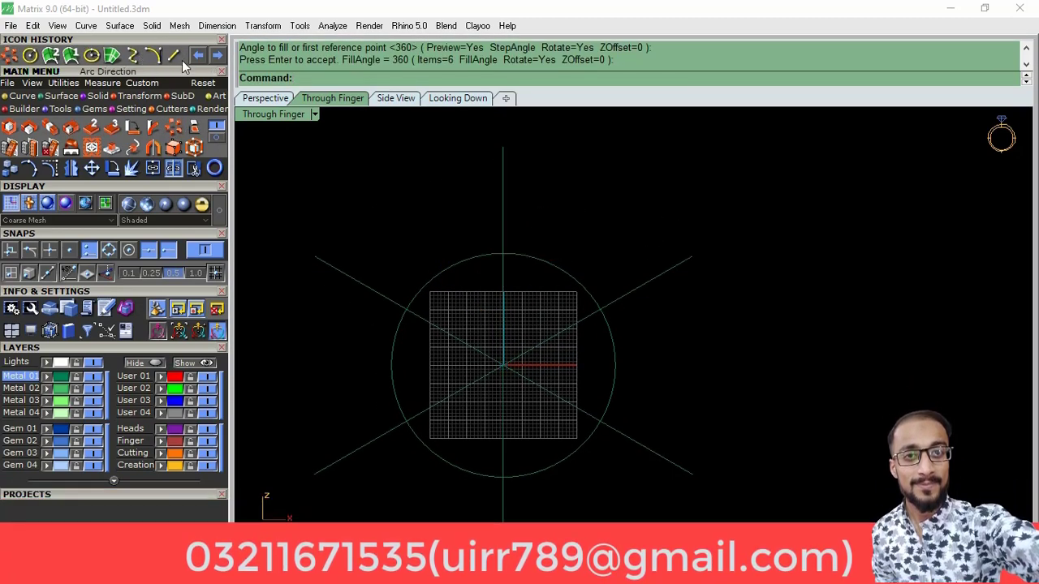
Step: Draw a chord from the upper-left spoke's tip to the vertical spoke's top
{"action": "left_click", "coordinate": [315, 255]}
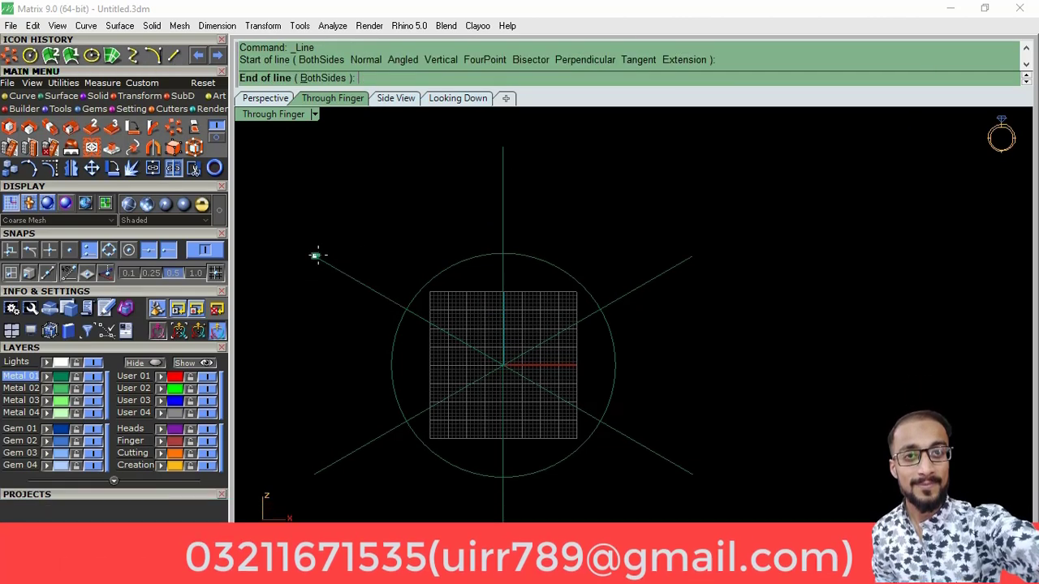
{"action": "left_click", "coordinate": [505, 147]}
{"action": "scroll", "coordinate": [492, 257], "scroll_direction": "down", "scroll_amount": 3}
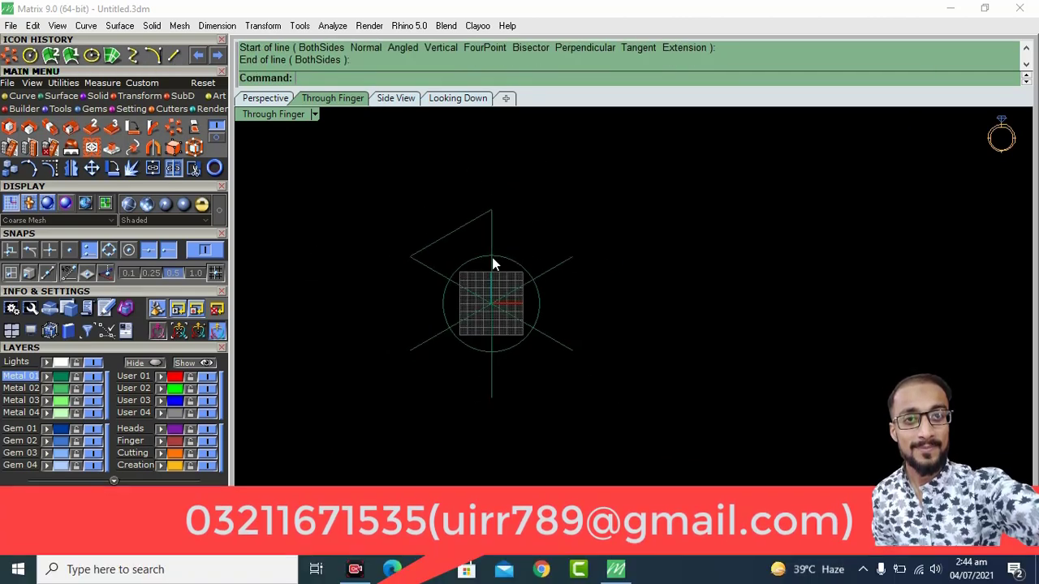
Step: Rotate all guide curves about the origin so the chord's midpoint lands on the vertical axis
{"action": "left_click_drag", "start_coordinate": [451, 349], "coordinate": [439, 358]}
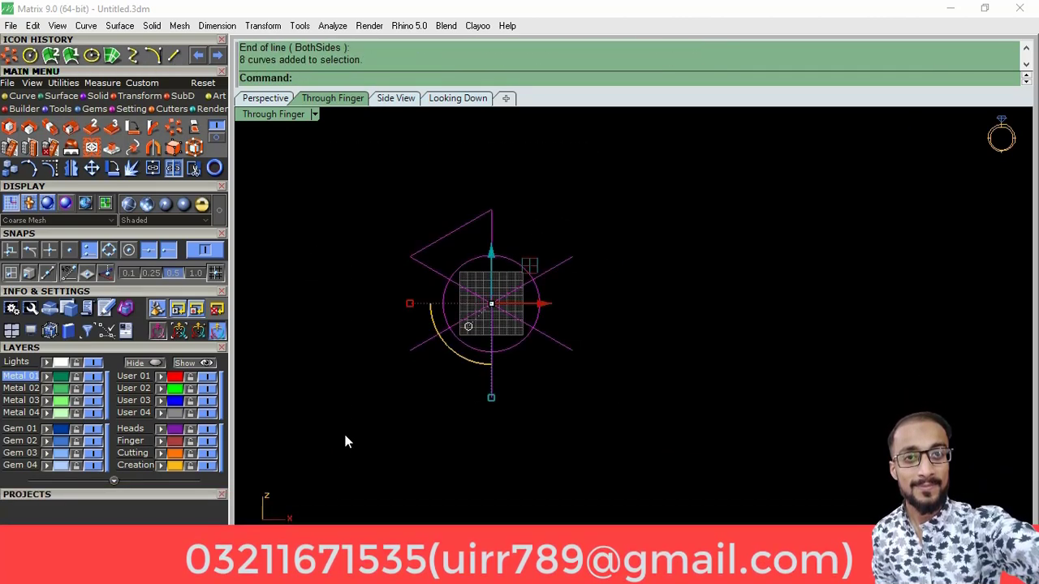
{"action": "left_click", "coordinate": [112, 169]}
{"action": "left_click", "coordinate": [491, 303]}
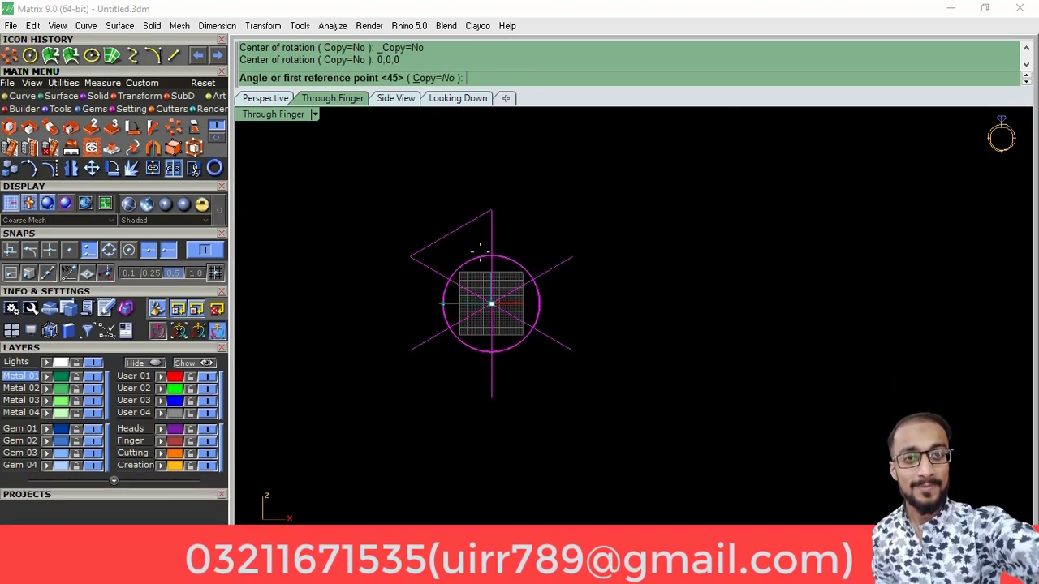
{"action": "scroll", "coordinate": [477, 237], "scroll_direction": "up", "scroll_amount": 4}
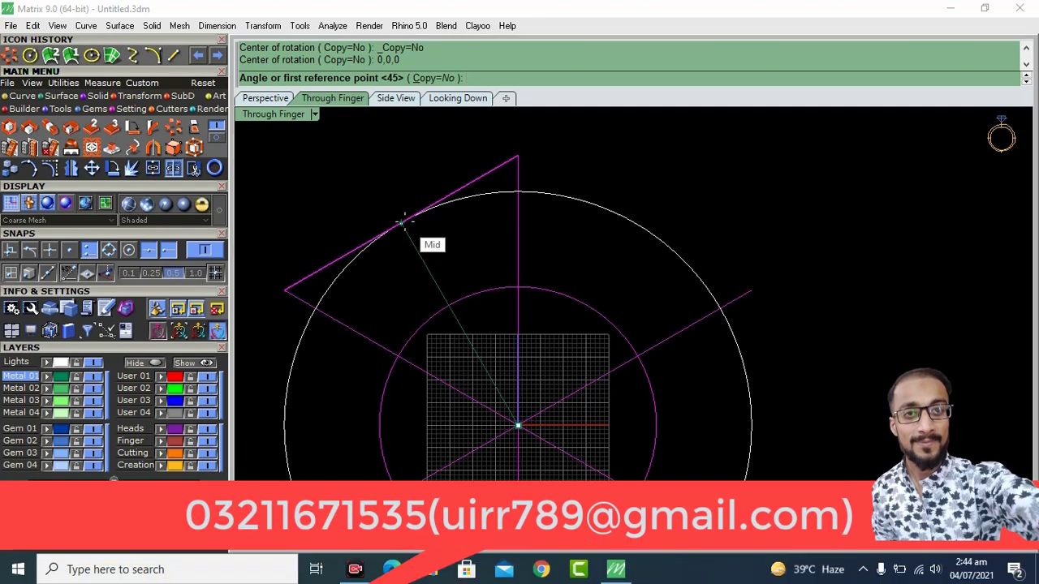
{"action": "left_click", "coordinate": [401, 221]}
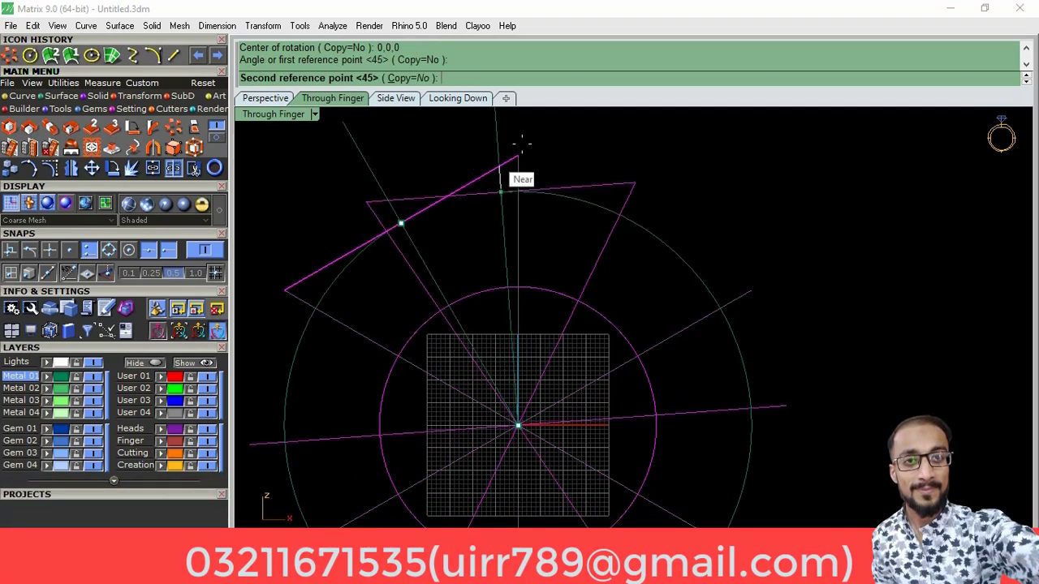
{"action": "scroll", "coordinate": [534, 132], "scroll_direction": "down", "scroll_amount": 3}
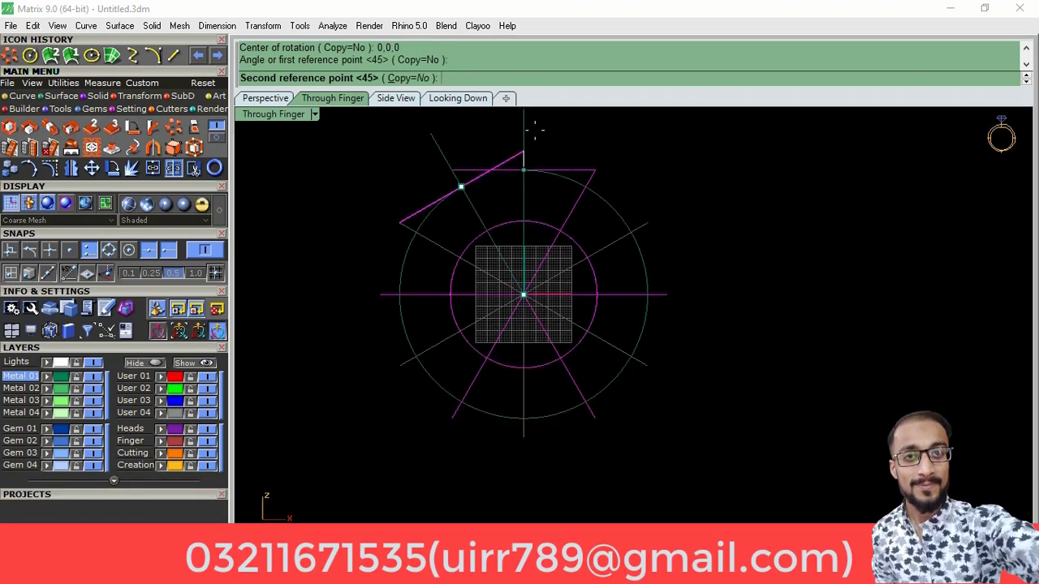
{"action": "left_click", "coordinate": [535, 128]}
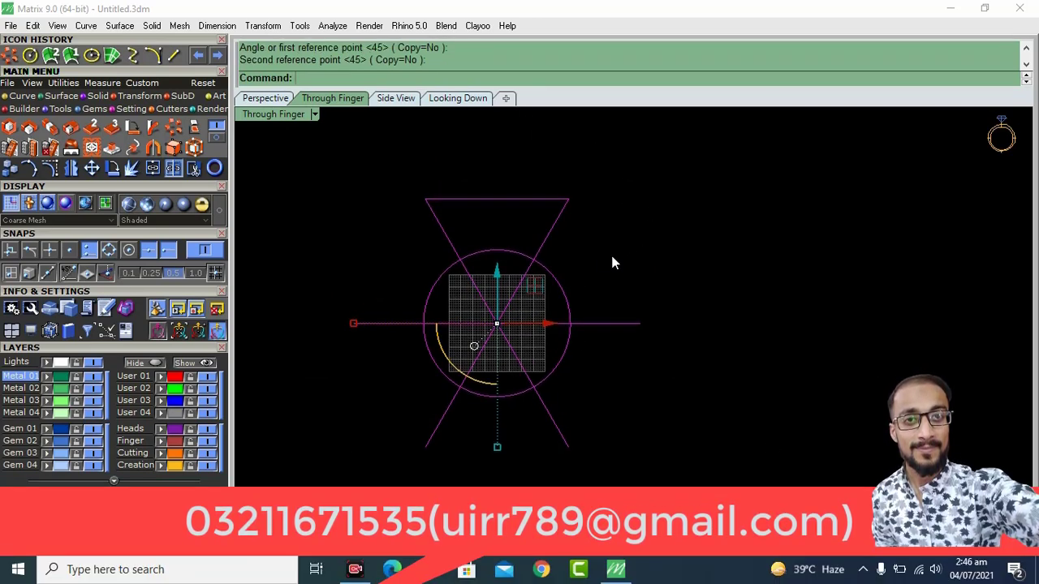
Step: Trim the lower curve pieces and left horizontal line, leaving a downward wedge crossed by an arc
{"action": "right_click_drag", "start_coordinate": [622, 252], "coordinate": [632, 284]}
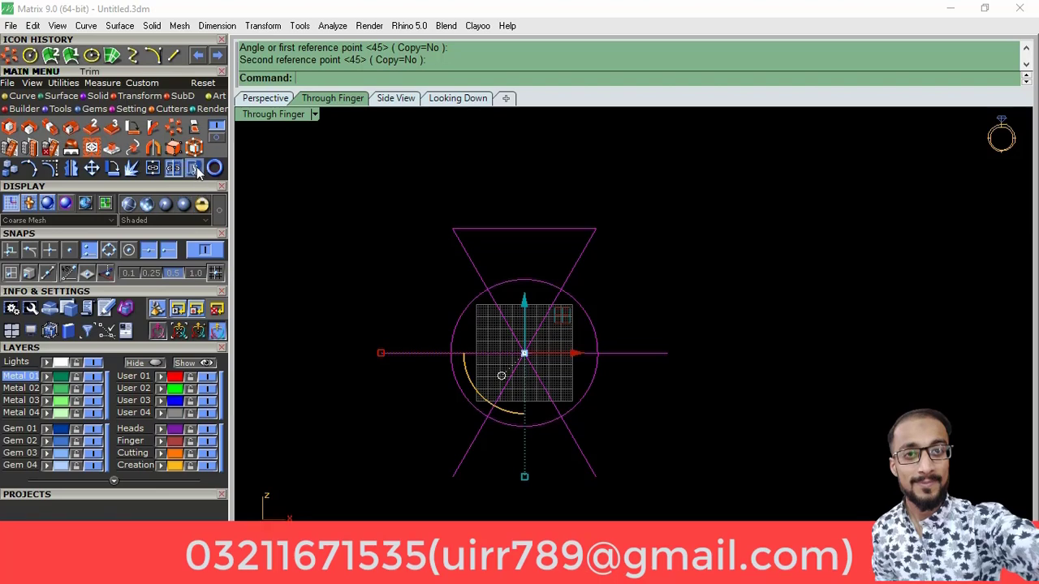
{"action": "left_click", "coordinate": [194, 169]}
{"action": "left_click_drag", "start_coordinate": [546, 423], "coordinate": [494, 472]}
{"action": "left_click", "coordinate": [626, 353]}
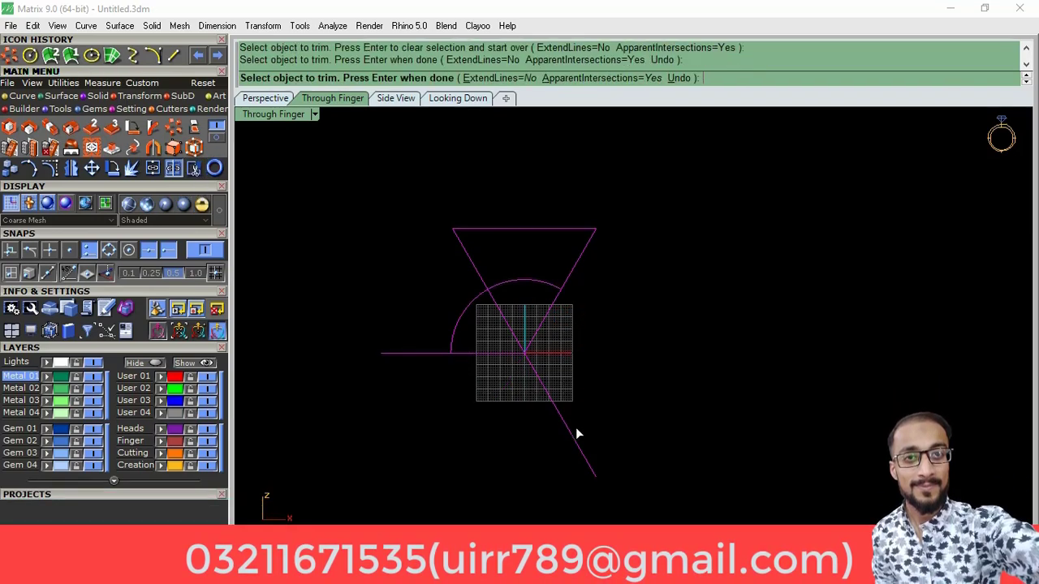
{"action": "left_click", "coordinate": [576, 431]}
{"action": "left_click", "coordinate": [466, 351]}
{"action": "right_click_drag", "start_coordinate": [620, 317], "coordinate": [709, 345]}
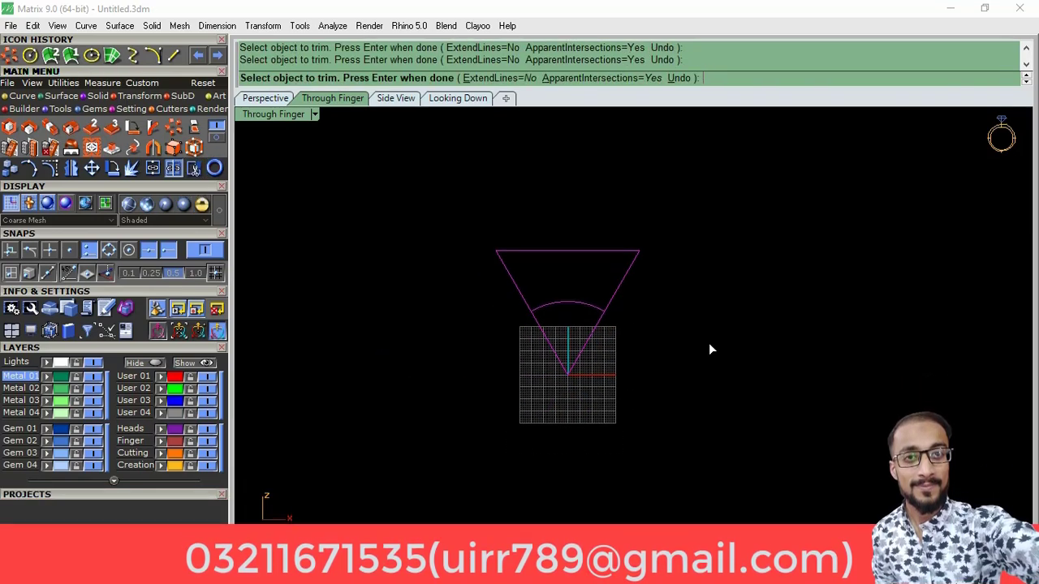
{"action": "right_click", "coordinate": [709, 345]}
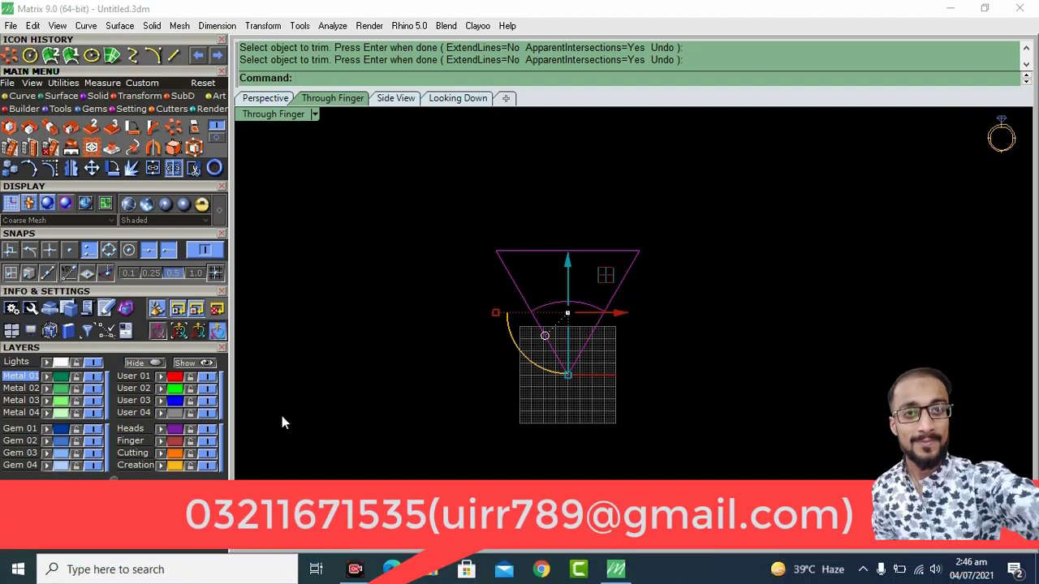
{"action": "key", "text": "Escape"}
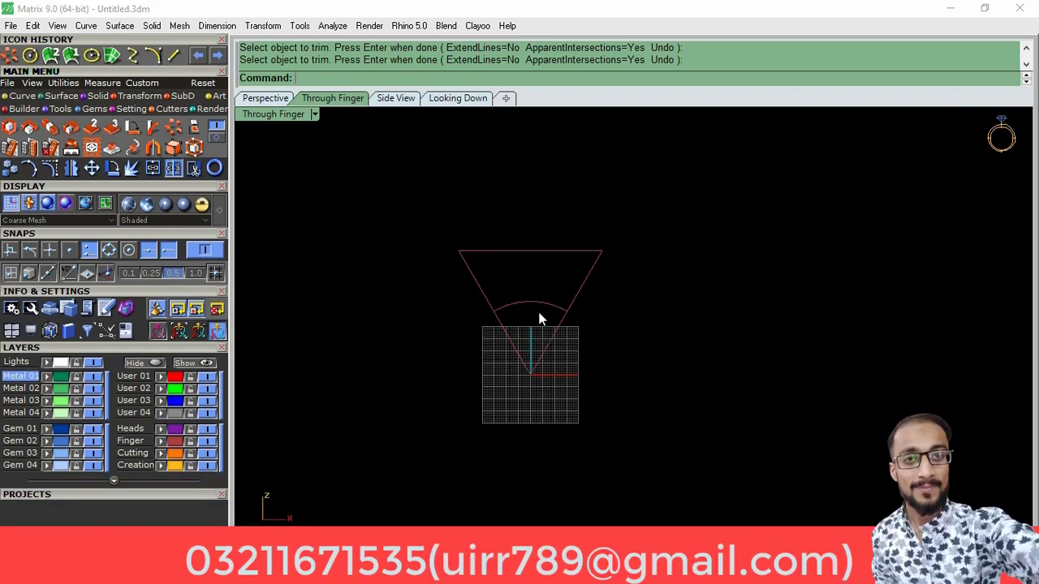
Step: Hide the Finger layer so its cone and arc disappear
{"action": "scroll", "coordinate": [532, 311], "scroll_direction": "up", "scroll_amount": 5}
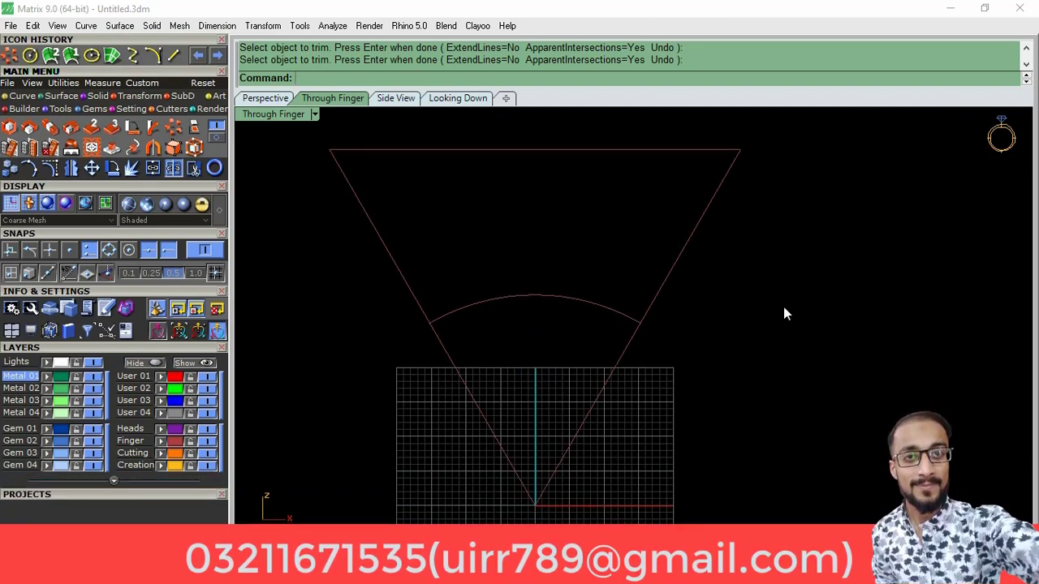
{"action": "left_click", "coordinate": [207, 441]}
{"action": "scroll", "coordinate": [480, 394], "scroll_direction": "down", "scroll_amount": 2}
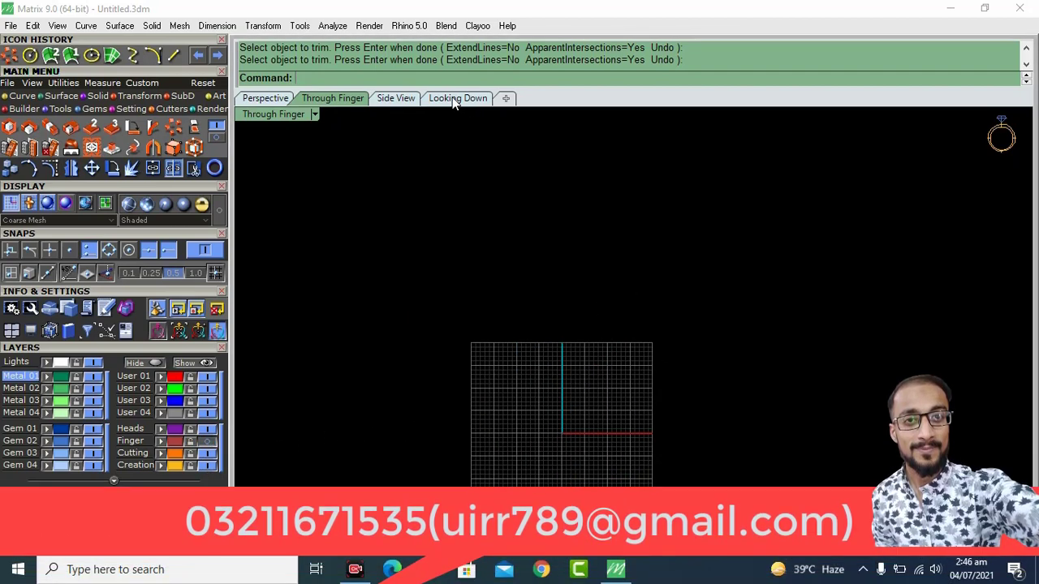
Step: In the Looking Down view, draw a 40-unit line starting at 0,0
{"action": "left_click", "coordinate": [454, 98]}
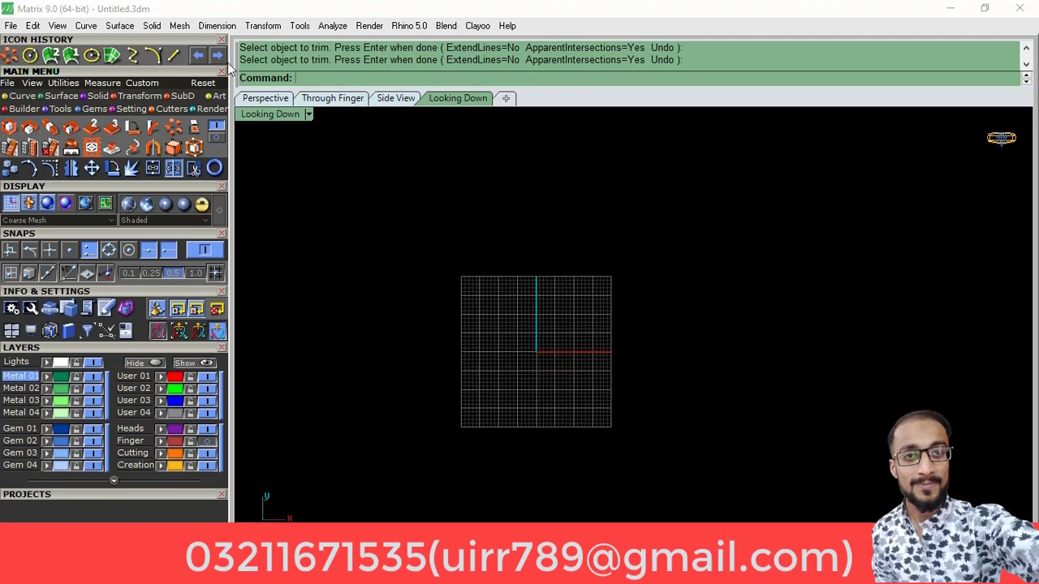
{"action": "left_click", "coordinate": [173, 55]}
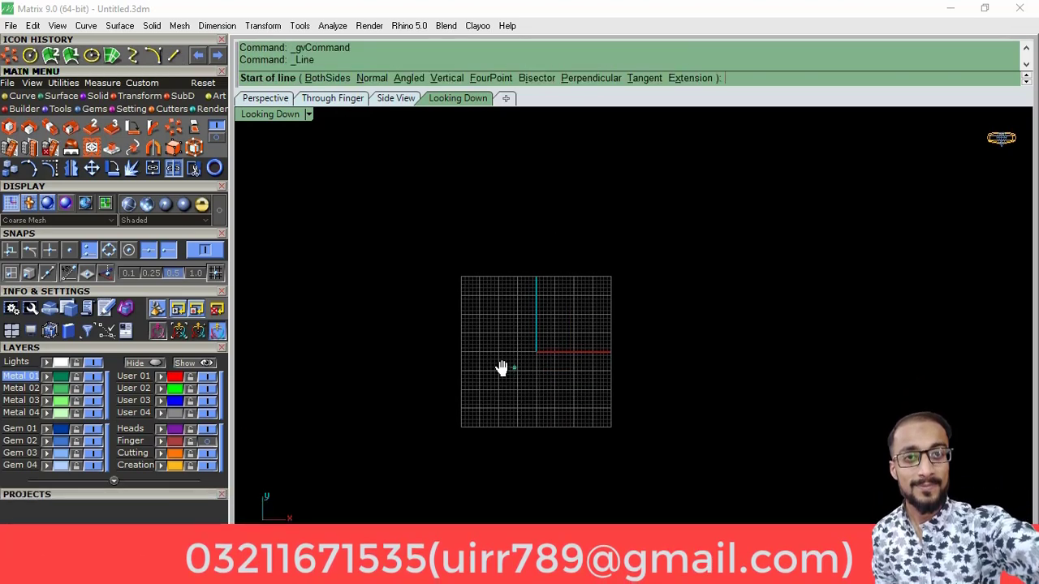
{"action": "right_click_drag", "start_coordinate": [501, 367], "coordinate": [455, 367]}
{"action": "type", "text": "0,0"}
{"action": "key", "text": "Return"}
{"action": "type", "text": "40"}
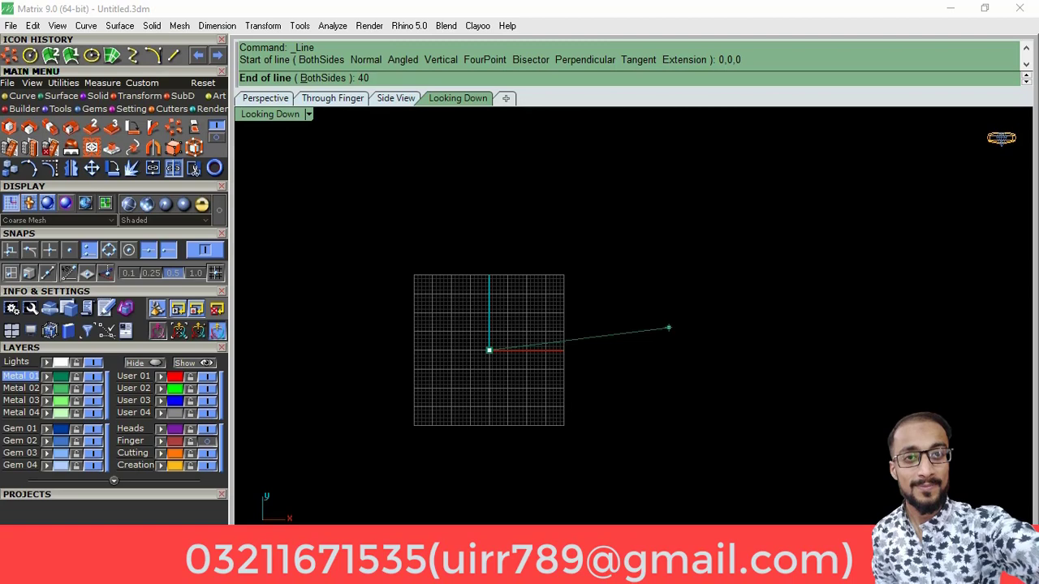
{"action": "key", "text": "Return"}
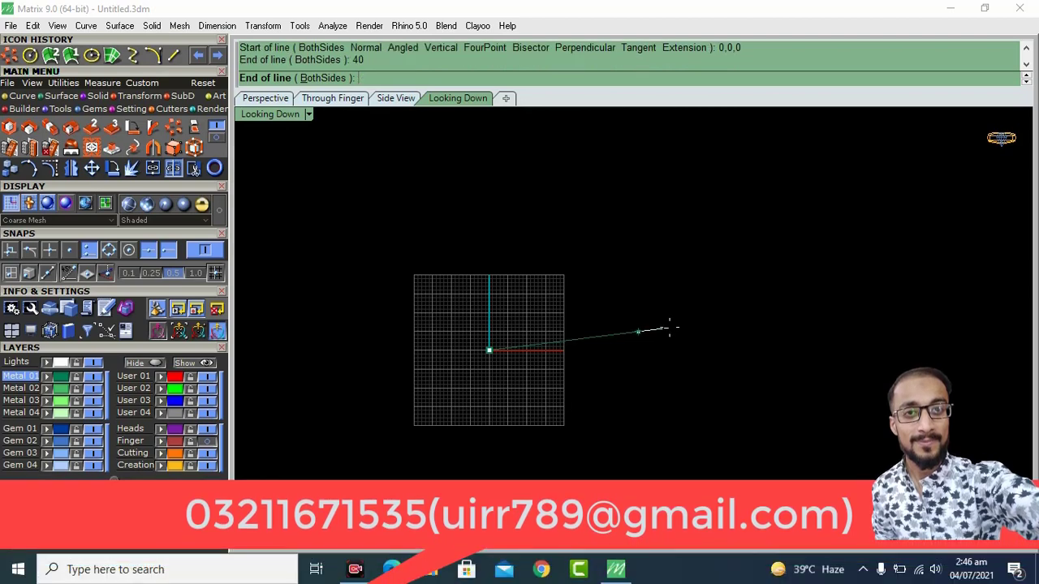
{"action": "left_click", "coordinate": [739, 331]}
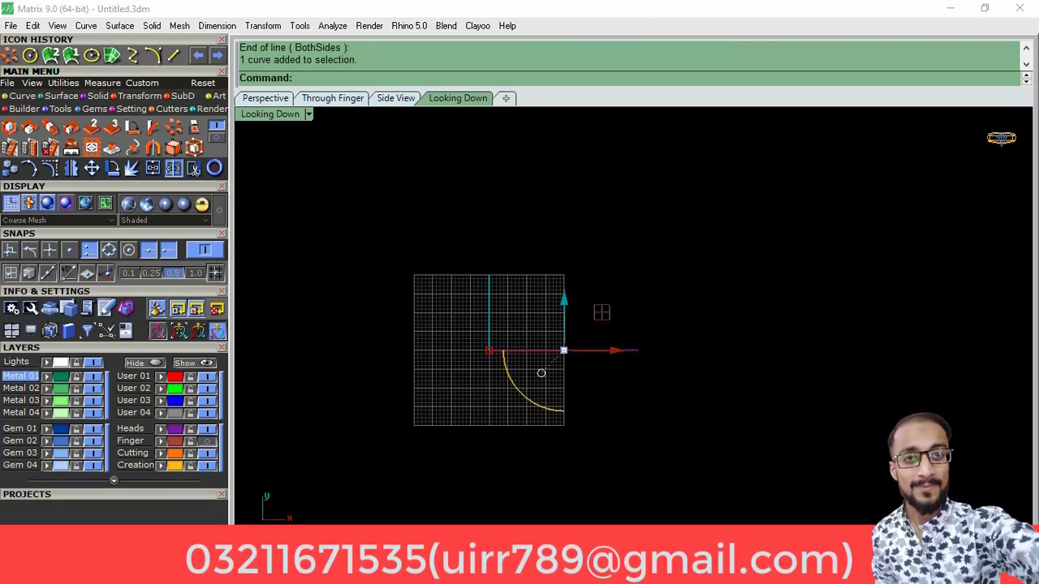
Step: Move the yellow arc to the origin with Center Object
{"action": "left_click", "coordinate": [62, 83]}
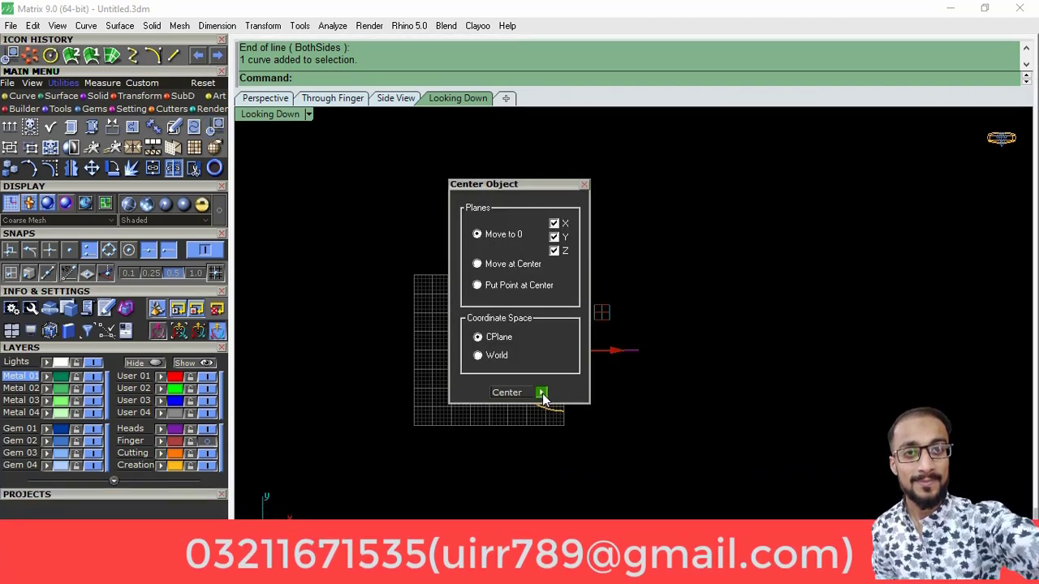
{"action": "left_click", "coordinate": [541, 393]}
{"action": "scroll", "coordinate": [499, 377], "scroll_direction": "up", "scroll_amount": 2}
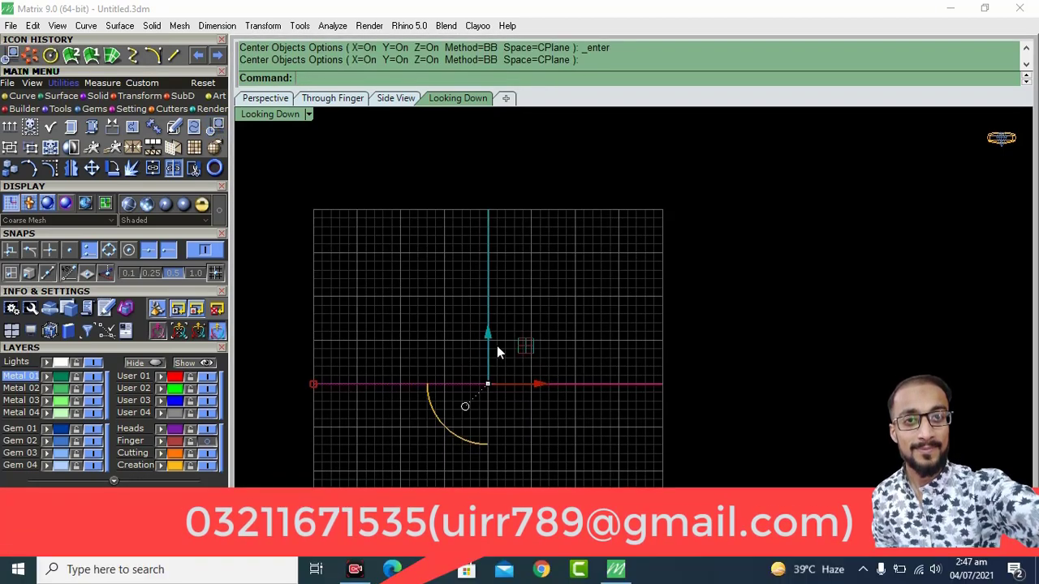
{"action": "left_click_drag", "start_coordinate": [497, 346], "coordinate": [490, 299]}
{"action": "left_click_drag", "start_coordinate": [489, 253], "coordinate": [489, 248]}
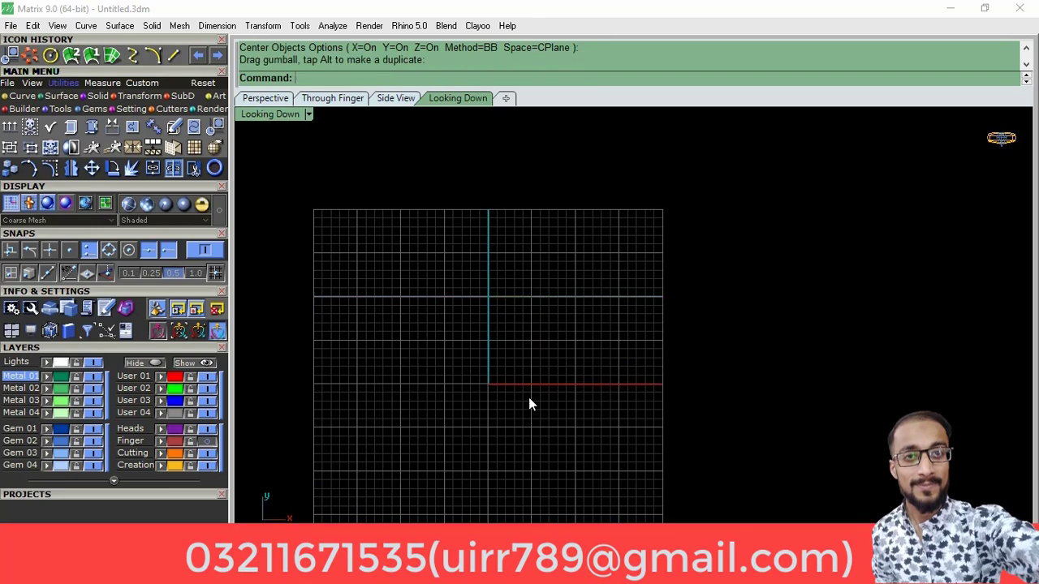
{"action": "right_click_drag", "start_coordinate": [529, 397], "coordinate": [553, 372]}
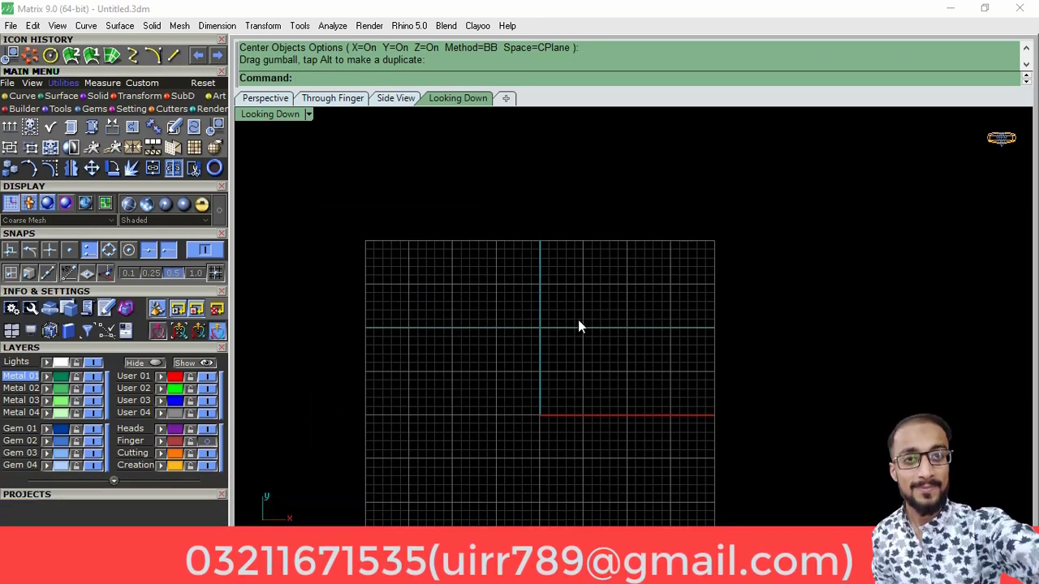
{"action": "right_click_drag", "start_coordinate": [503, 359], "coordinate": [519, 371]}
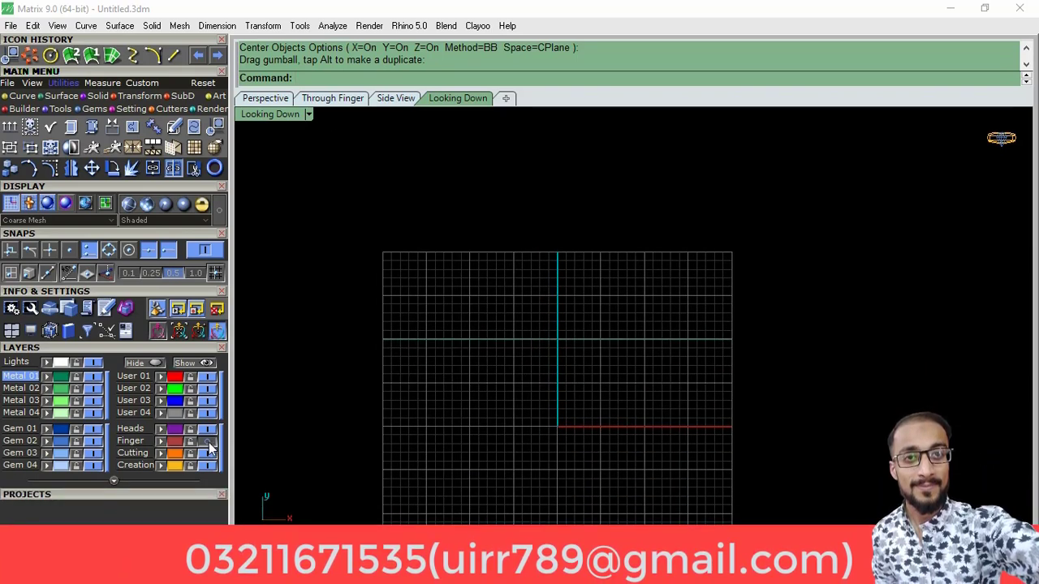
Step: Check the Through Finger and perspective views, then select the yellow arc in the top view
{"action": "left_click", "coordinate": [332, 99]}
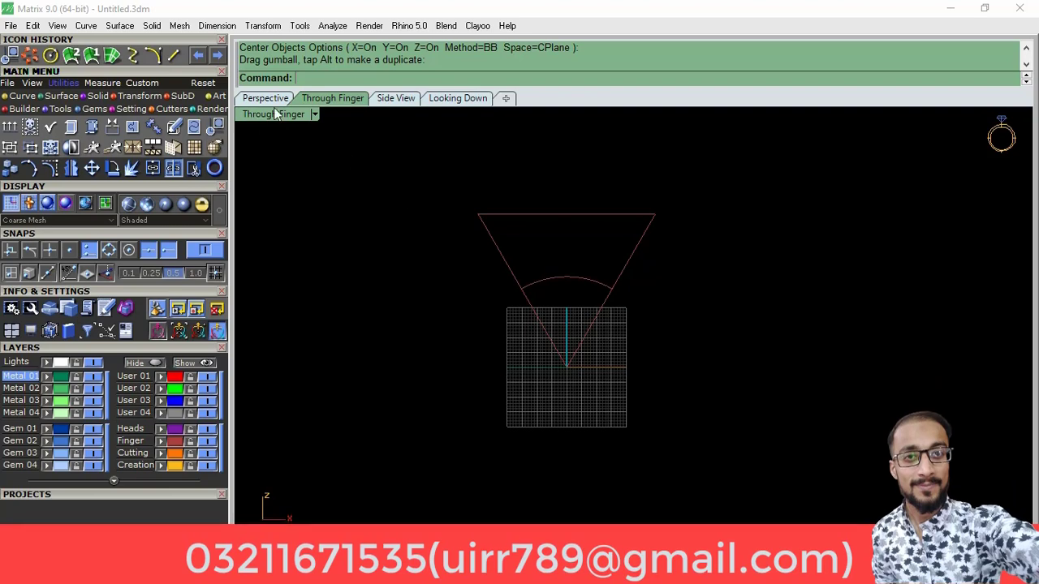
{"action": "left_click", "coordinate": [268, 98]}
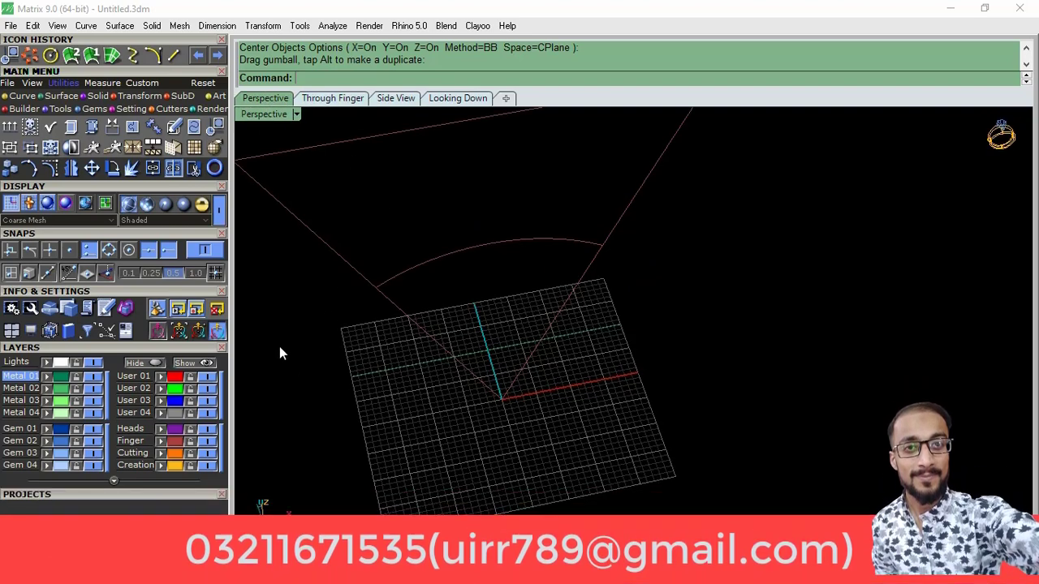
{"action": "left_click", "coordinate": [457, 99]}
{"action": "right_click_drag", "start_coordinate": [554, 433], "coordinate": [571, 457]}
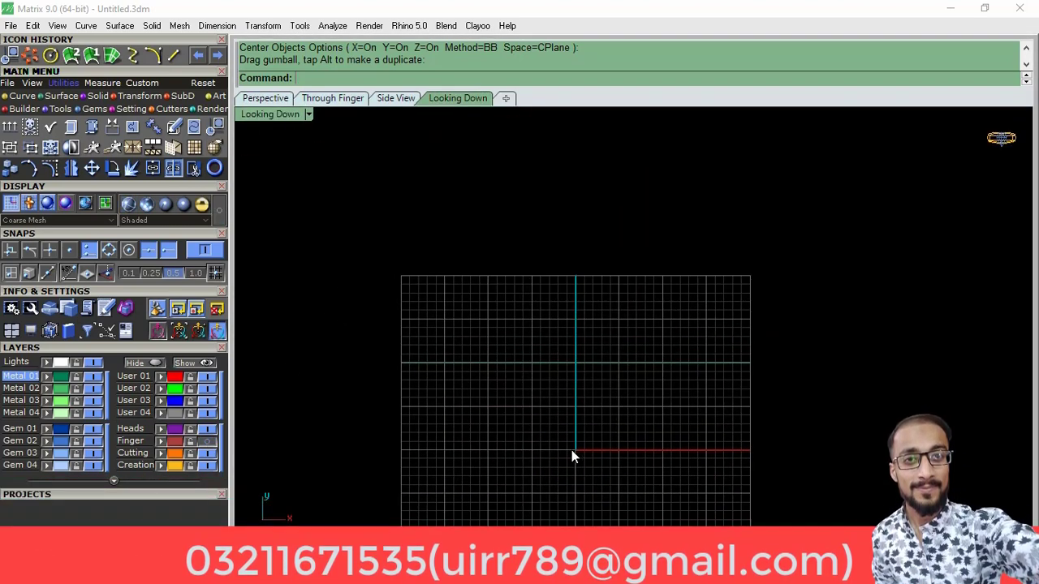
{"action": "left_click", "coordinate": [572, 422]}
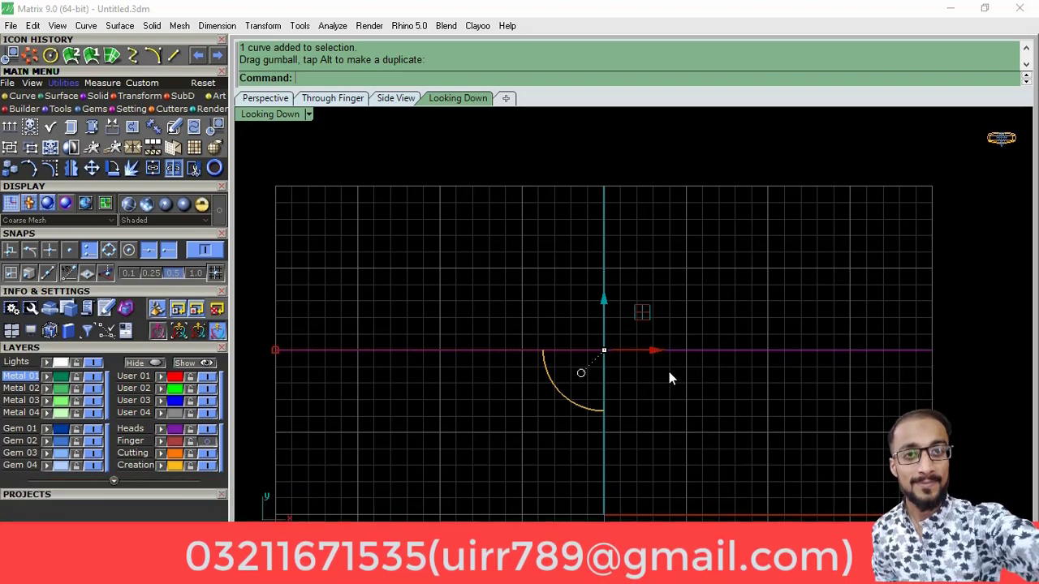
Step: Delete the selected arc, then bring it back selected
{"action": "right_click_drag", "start_coordinate": [638, 420], "coordinate": [710, 417]}
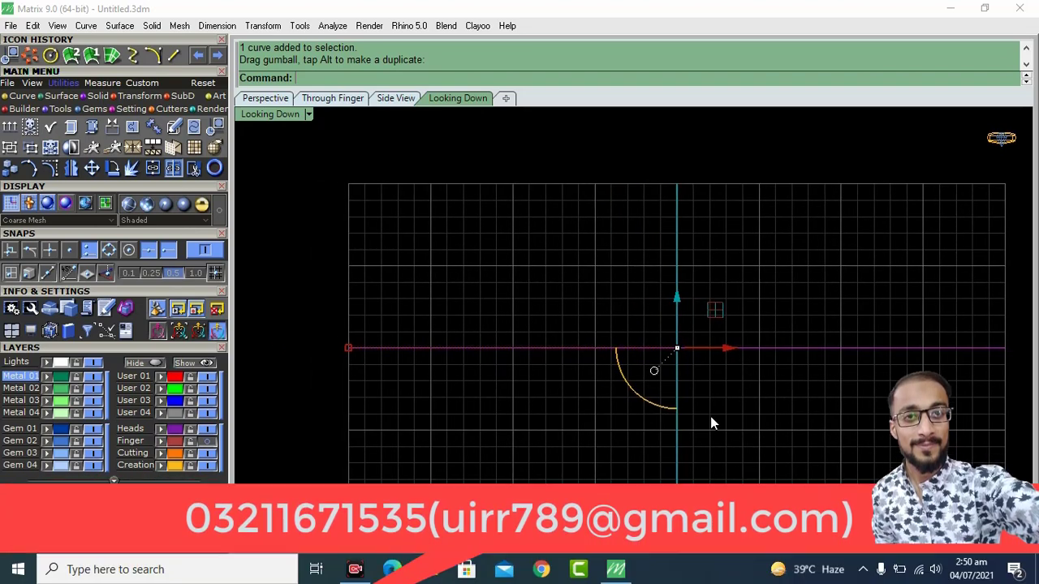
{"action": "key", "text": "Delete"}
{"action": "left_click_drag", "start_coordinate": [601, 389], "coordinate": [602, 391]}
{"action": "right_click_drag", "start_coordinate": [547, 407], "coordinate": [518, 406]}
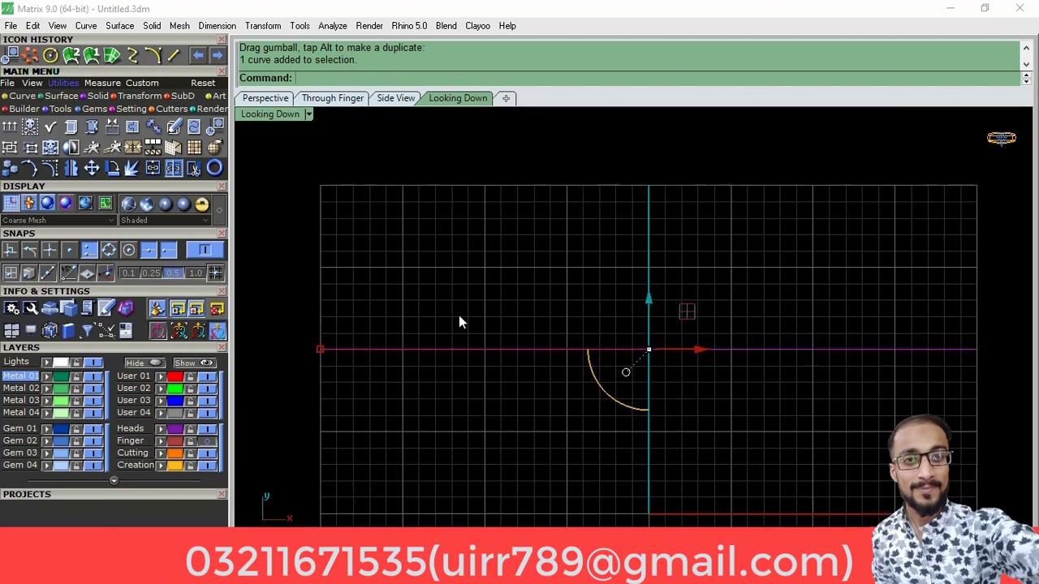
Step: Offset the line 4 units to both sides, delete the extra copy, and return to Through Finger view
{"action": "left_click", "coordinate": [23, 96]}
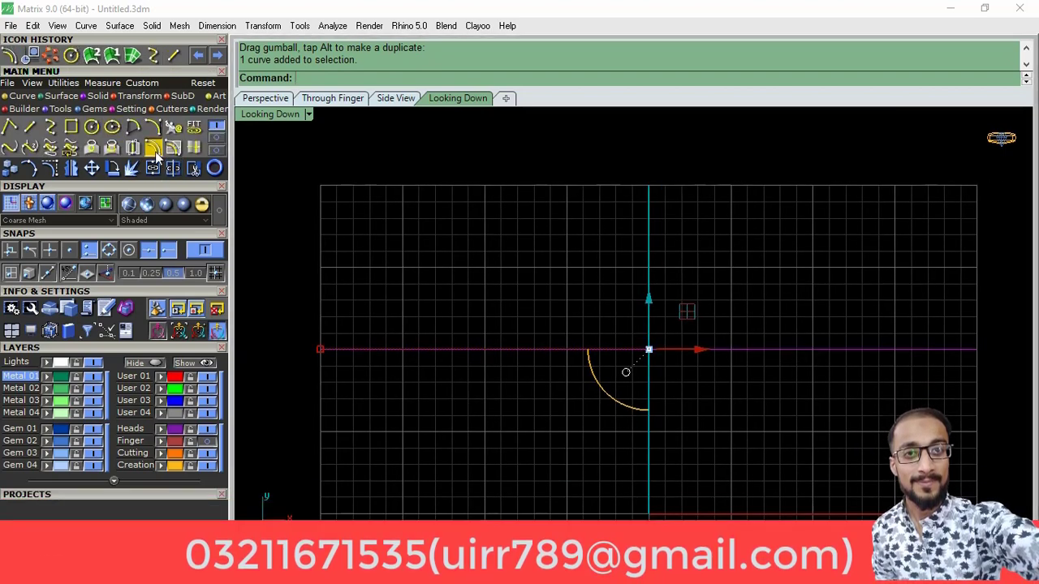
{"action": "left_click", "coordinate": [153, 147]}
{"action": "left_click", "coordinate": [614, 78]}
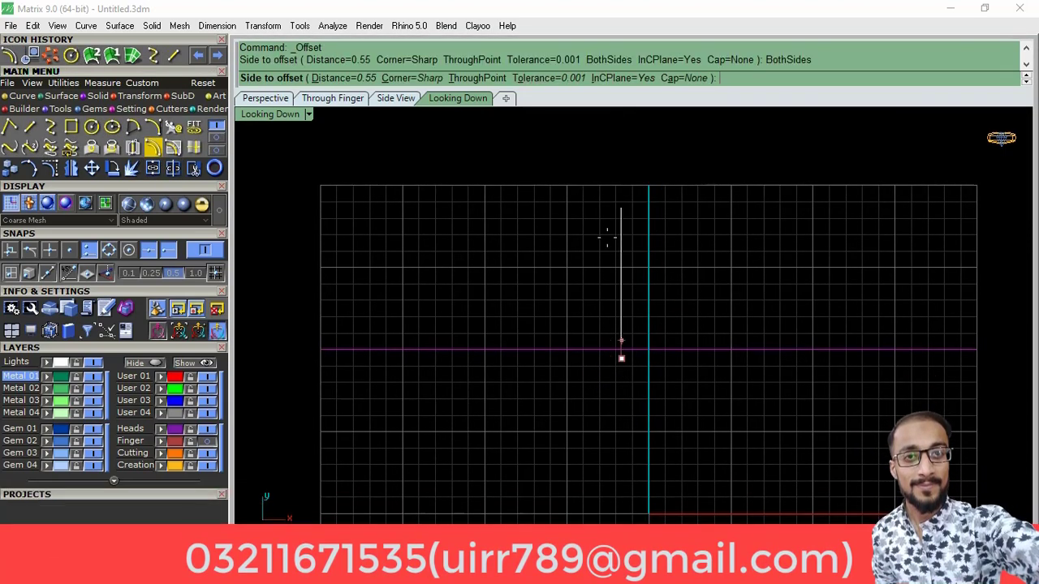
{"action": "type", "text": "4"}
{"action": "key", "text": "Return"}
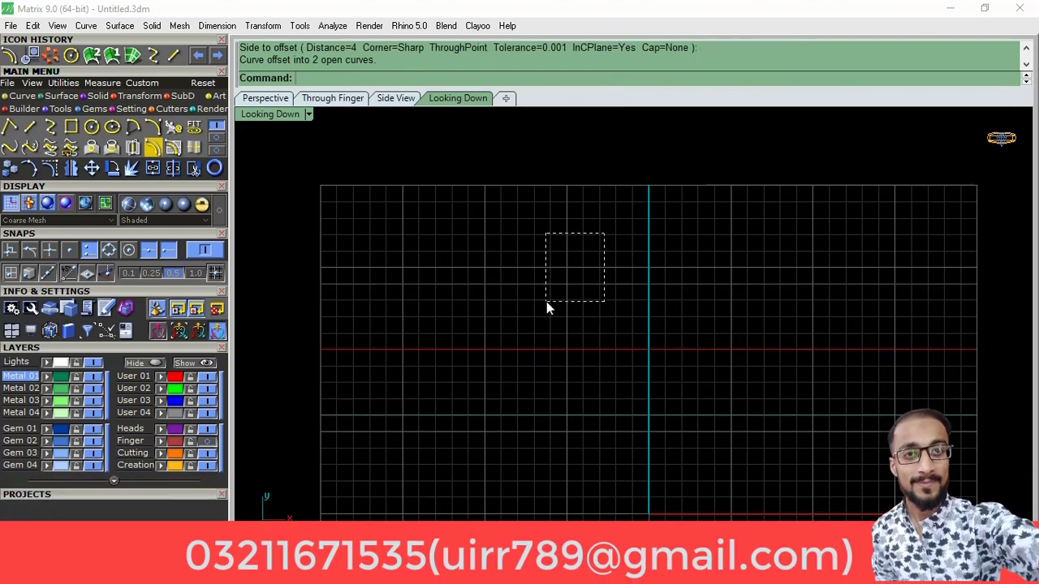
{"action": "left_click_drag", "start_coordinate": [546, 307], "coordinate": [541, 301]}
{"action": "key", "text": "Delete"}
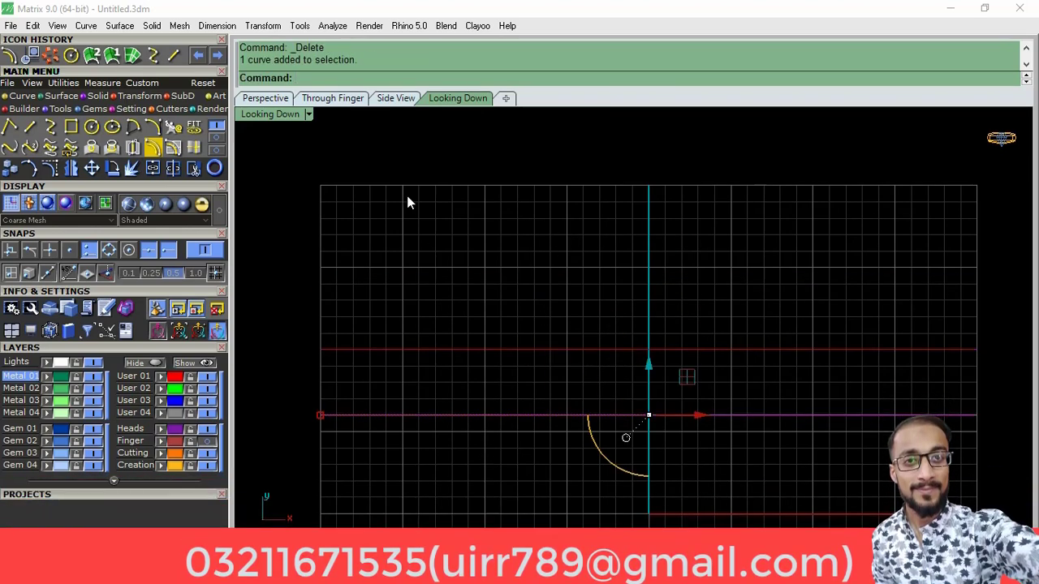
{"action": "left_click_drag", "start_coordinate": [530, 316], "coordinate": [479, 370]}
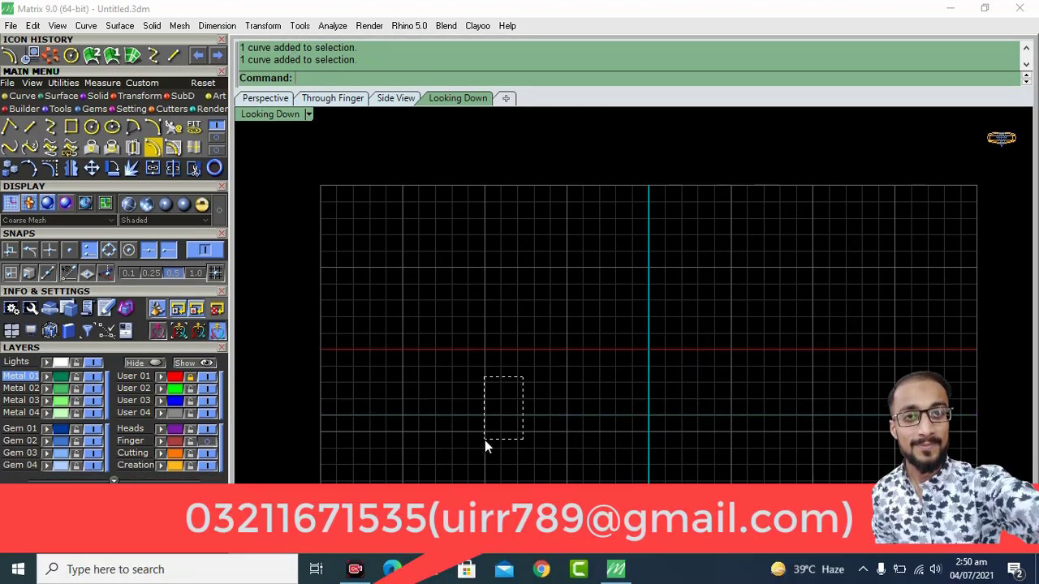
{"action": "left_click", "coordinate": [334, 98]}
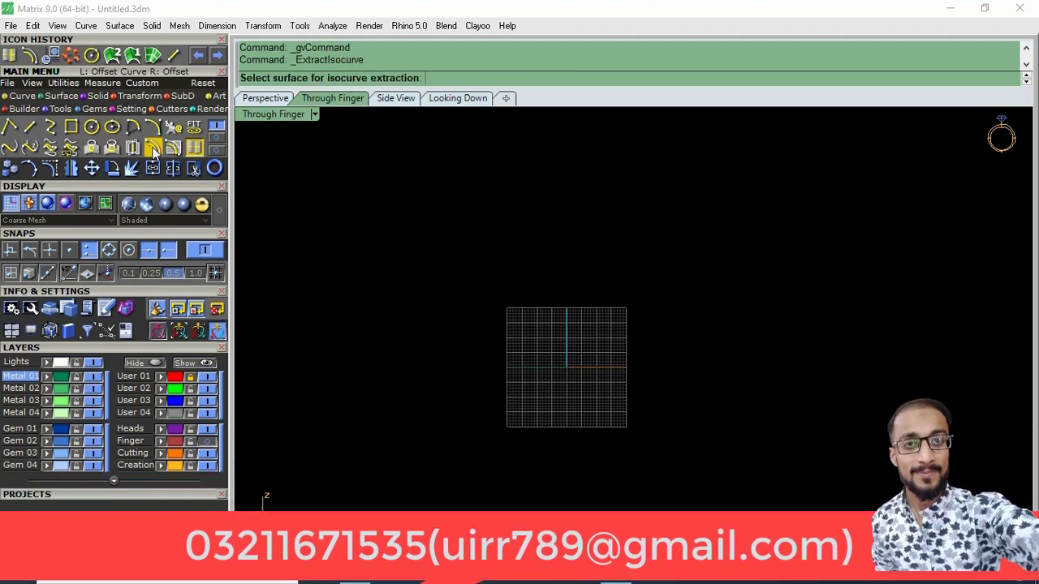
Step: Offset the horizontal curve by 1 and loft a band between the two parallel curves
{"action": "left_click", "coordinate": [194, 147]}
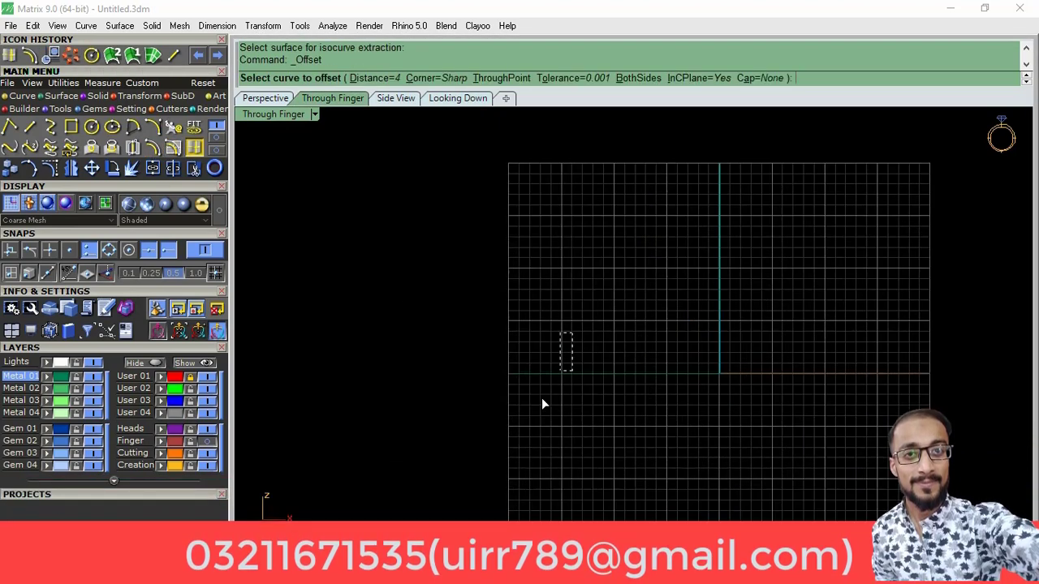
{"action": "left_click", "coordinate": [544, 373]}
{"action": "scroll", "coordinate": [544, 347], "scroll_direction": "up", "scroll_amount": 3}
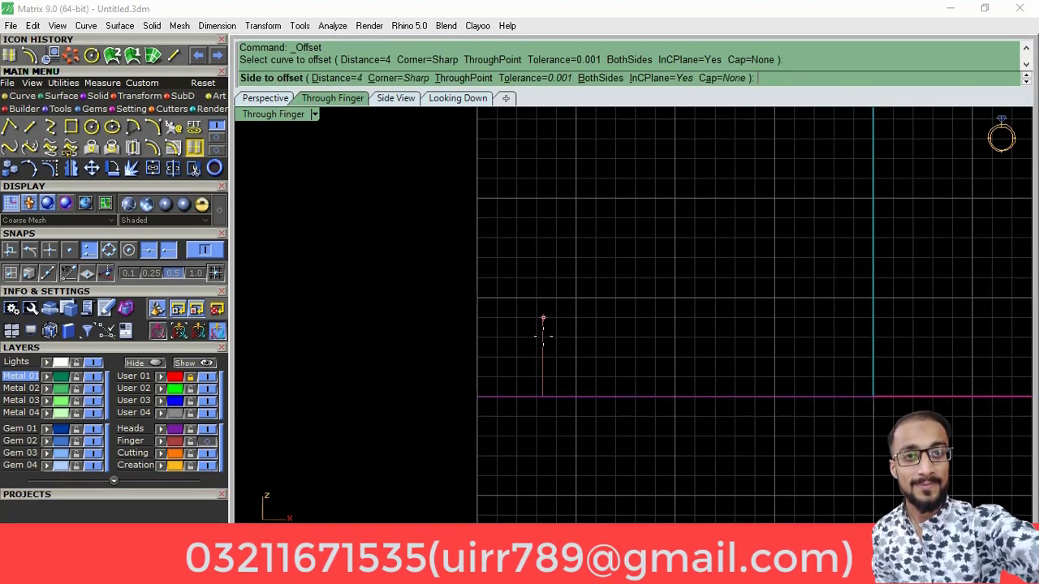
{"action": "type", "text": "1"}
{"action": "key", "text": "Return"}
{"action": "left_click", "coordinate": [543, 337]}
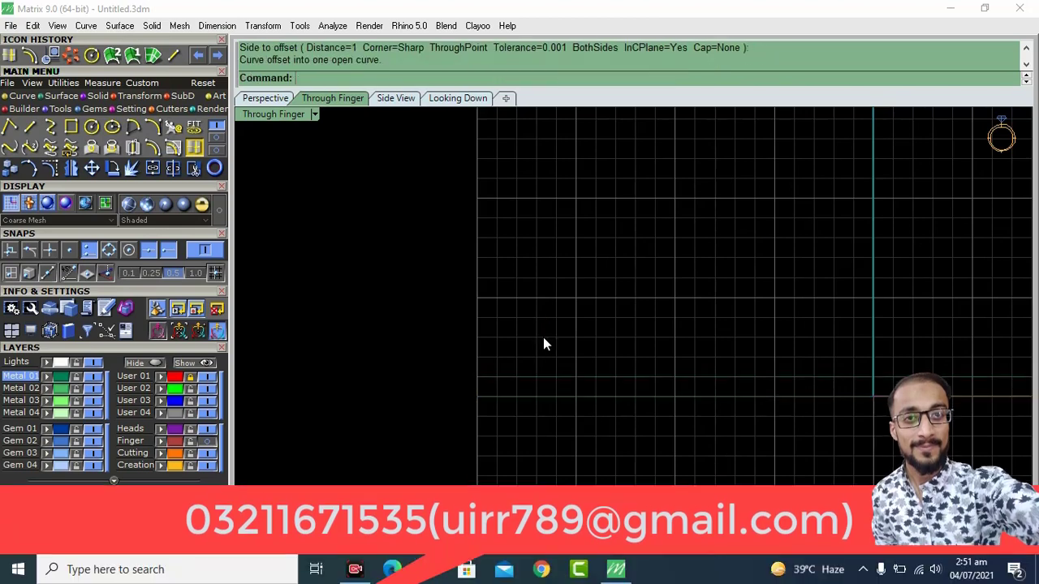
{"action": "left_click_drag", "start_coordinate": [479, 429], "coordinate": [478, 429]}
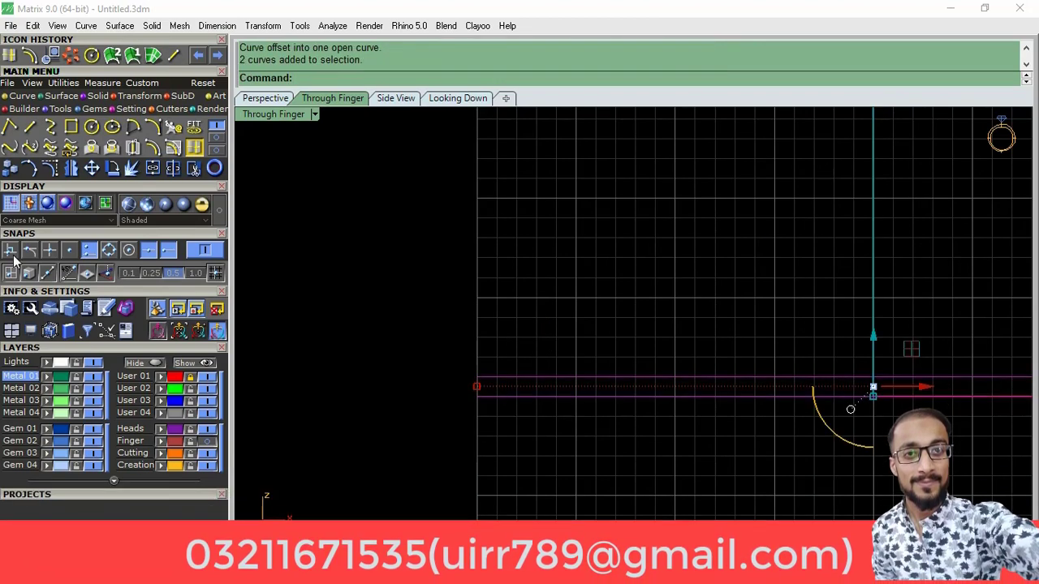
{"action": "left_click", "coordinate": [172, 109]}
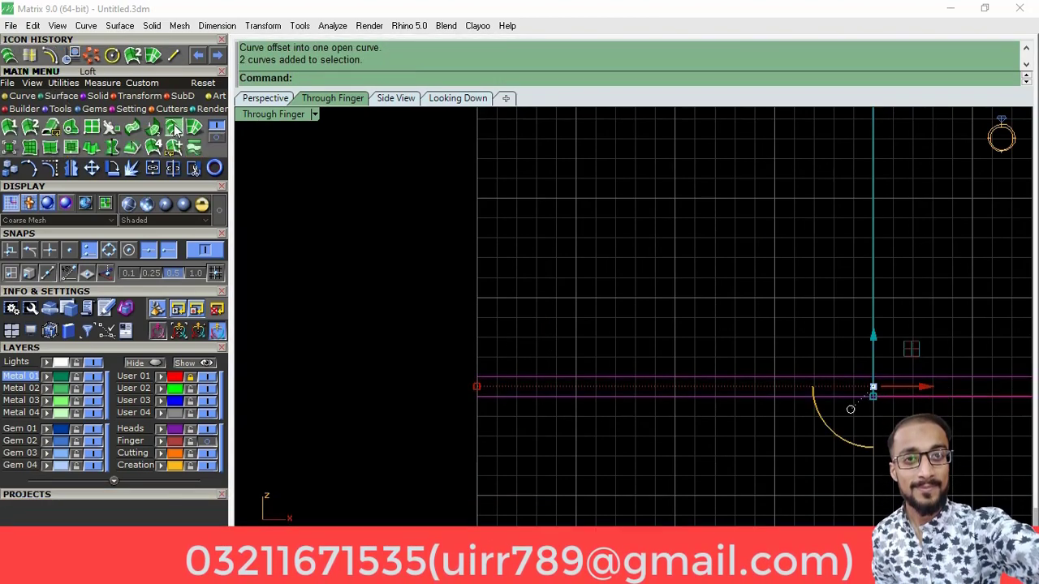
{"action": "left_click", "coordinate": [175, 128]}
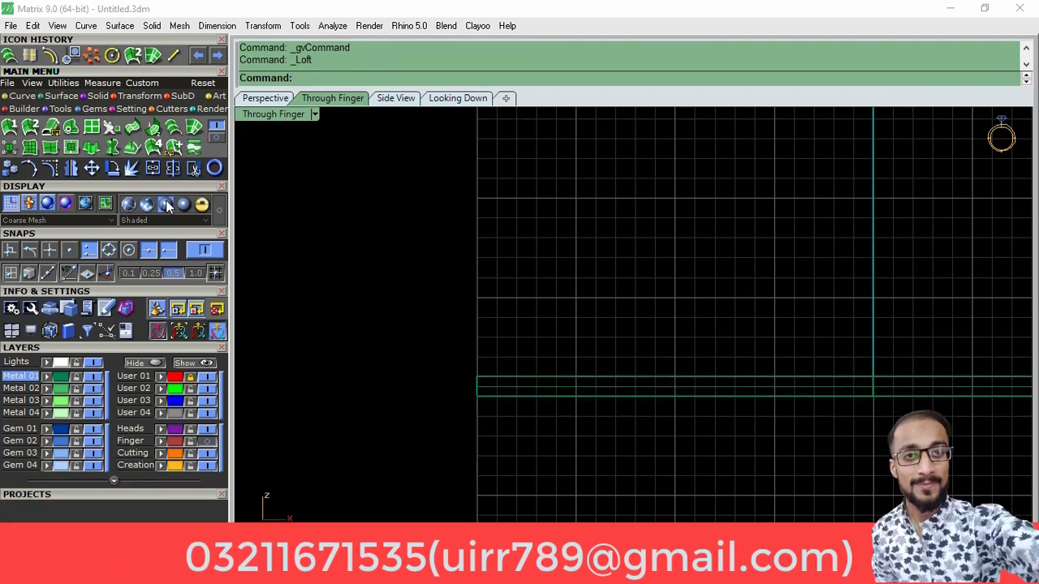
Step: Show the band as a solid shaded surface and select its top edge curve
{"action": "left_click", "coordinate": [169, 206]}
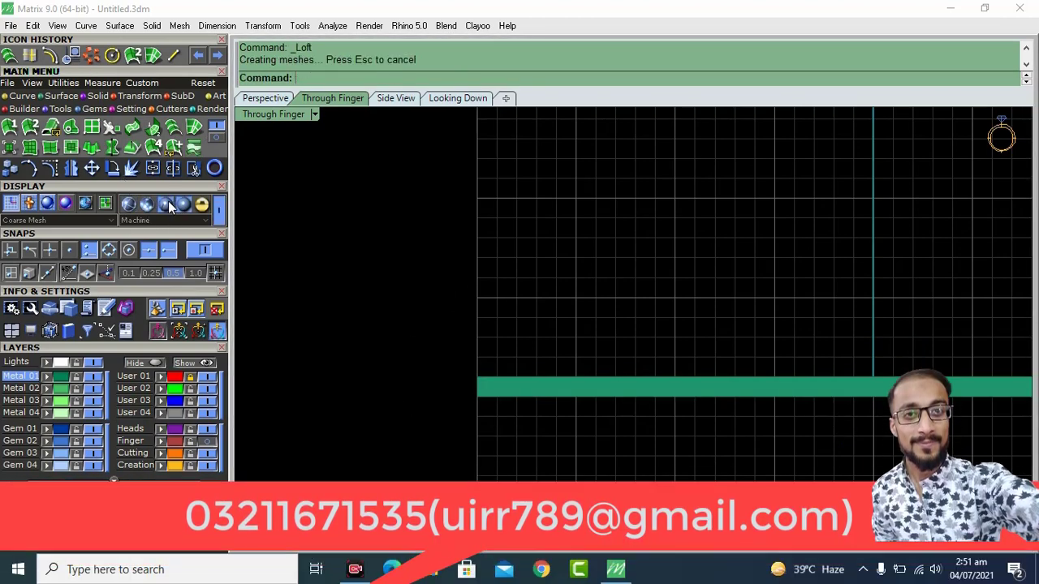
{"action": "left_click", "coordinate": [484, 378]}
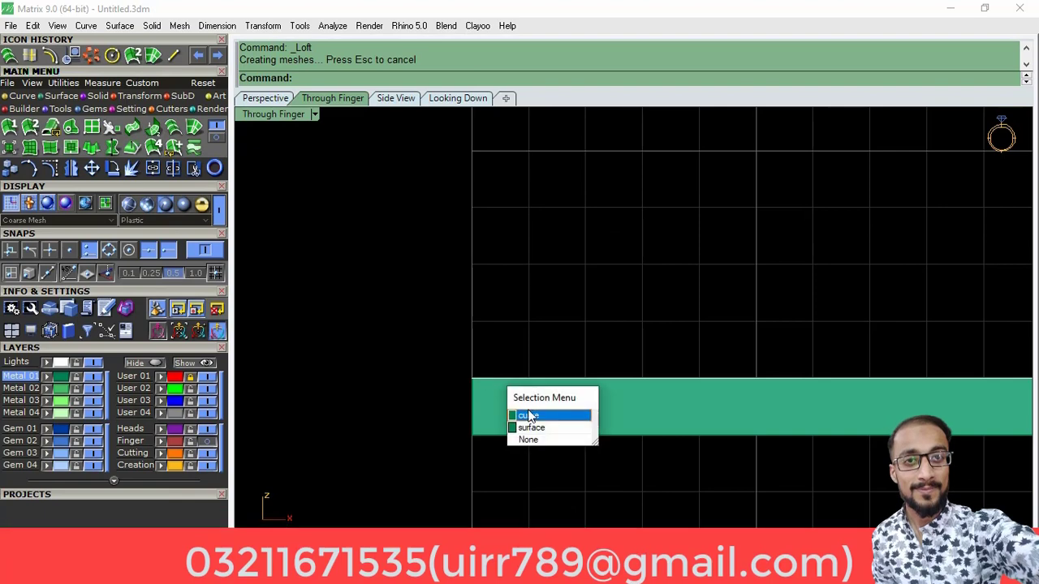
{"action": "left_click", "coordinate": [529, 417]}
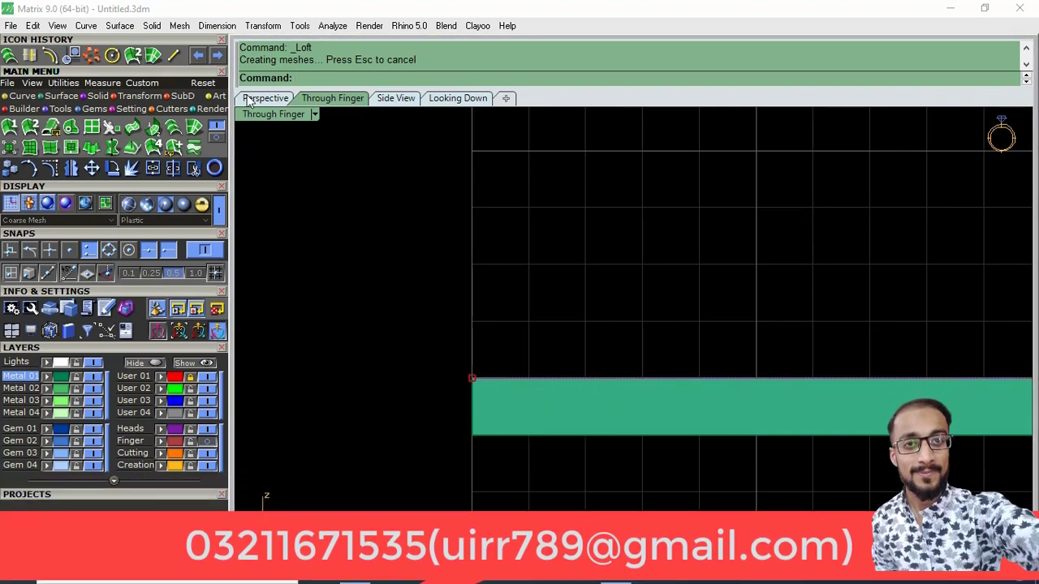
{"action": "left_click", "coordinate": [50, 58]}
Step: Offset the band's edge curve 0.7 above the band
{"action": "type", "text": ".7"}
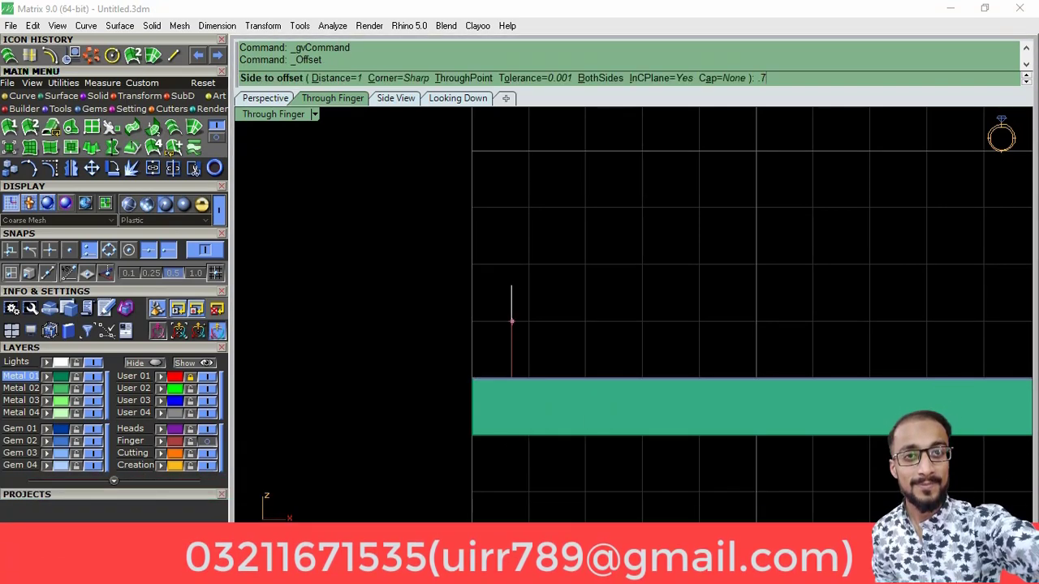
{"action": "key", "text": "Return"}
{"action": "left_click", "coordinate": [512, 286]}
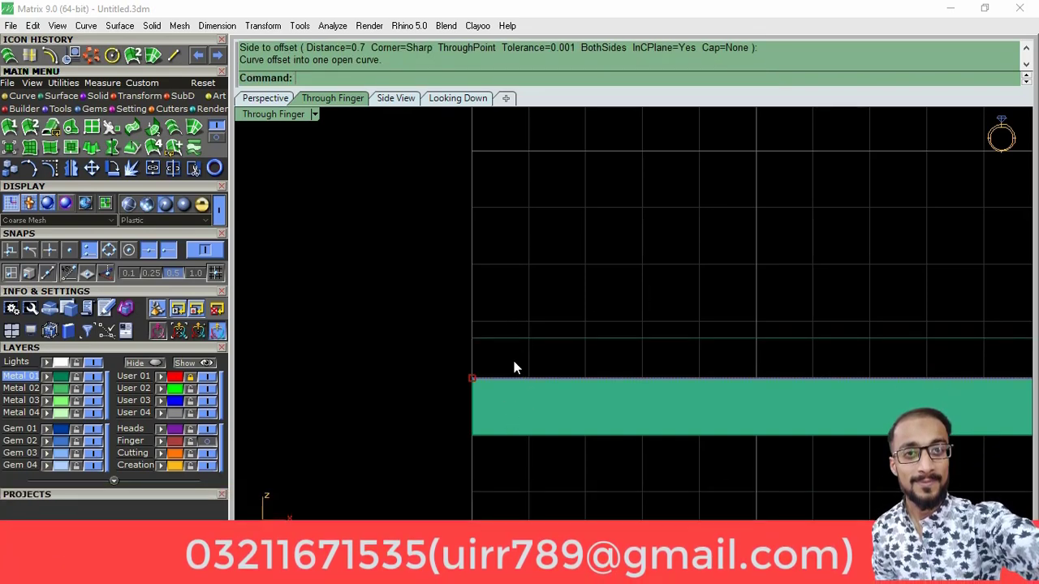
{"action": "scroll", "coordinate": [513, 368], "scroll_direction": "up", "scroll_amount": 5}
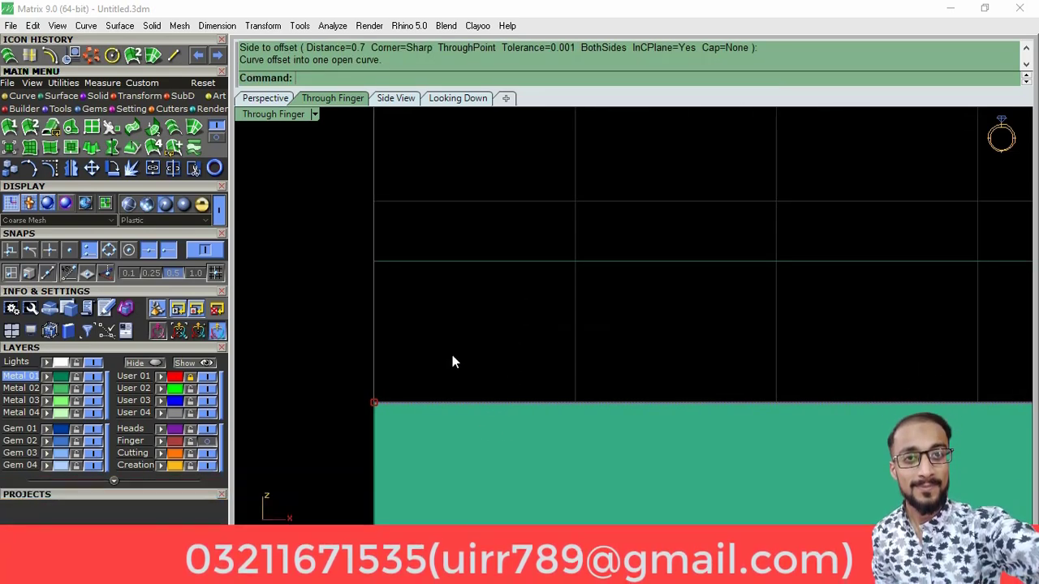
{"action": "scroll", "coordinate": [444, 288], "scroll_direction": "down", "scroll_amount": 3}
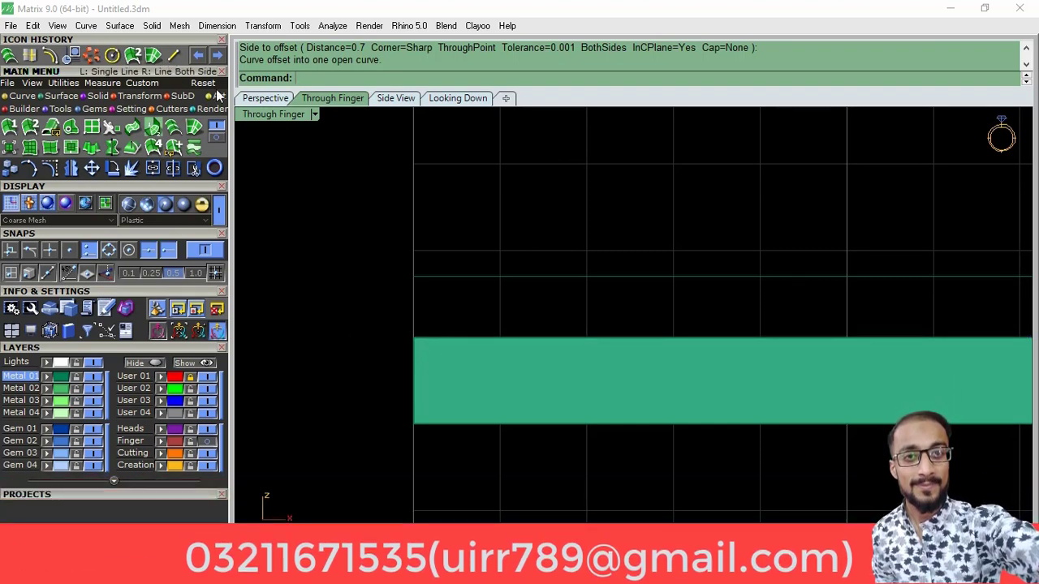
Step: Draw a vertical line from the band's lower-left corner, offset it 0.6, and loft a panel between them
{"action": "left_click", "coordinate": [173, 55]}
{"action": "left_click", "coordinate": [414, 423]}
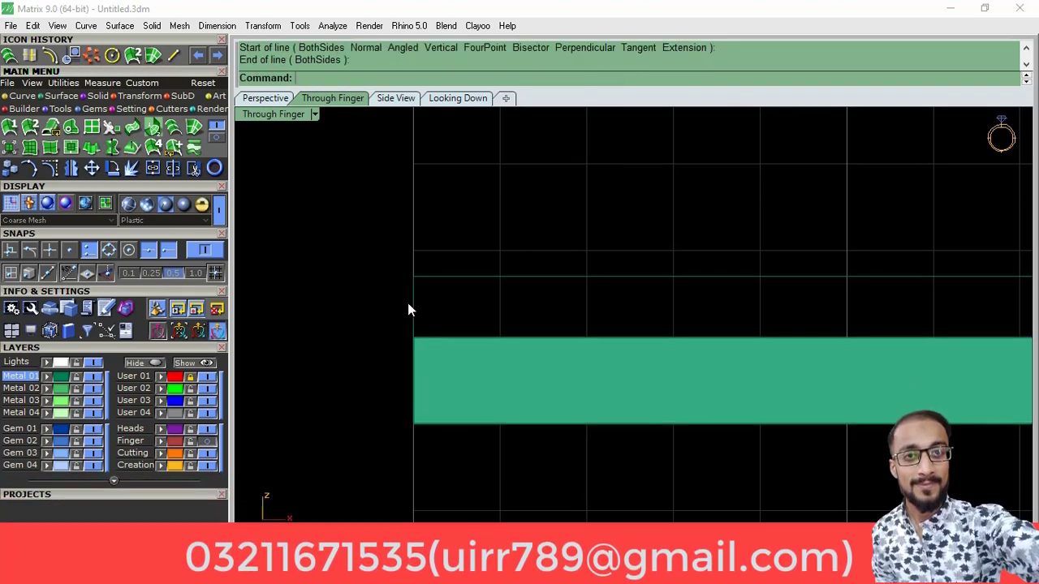
{"action": "left_click", "coordinate": [411, 306]}
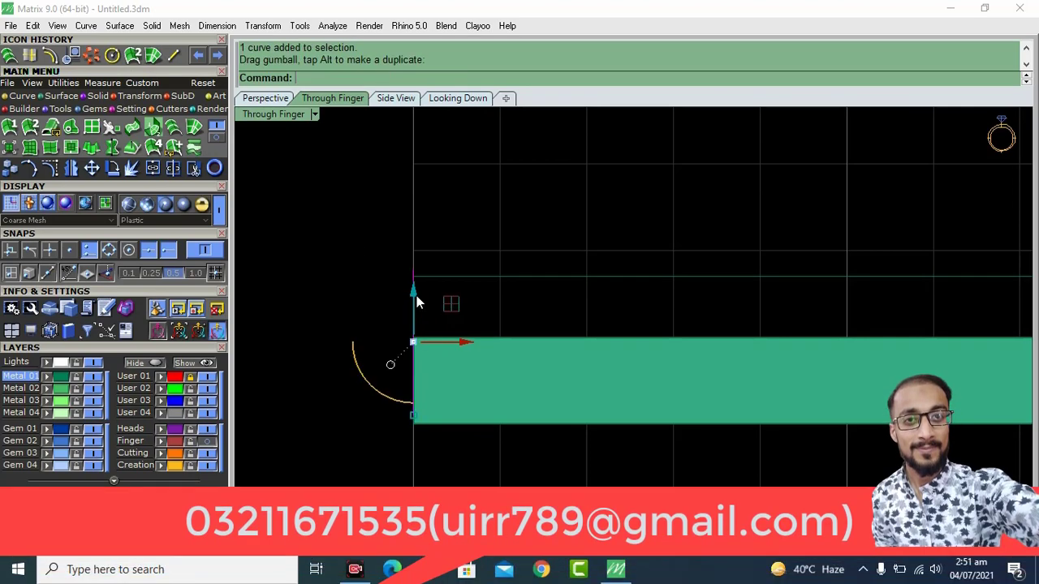
{"action": "left_click", "coordinate": [193, 168]}
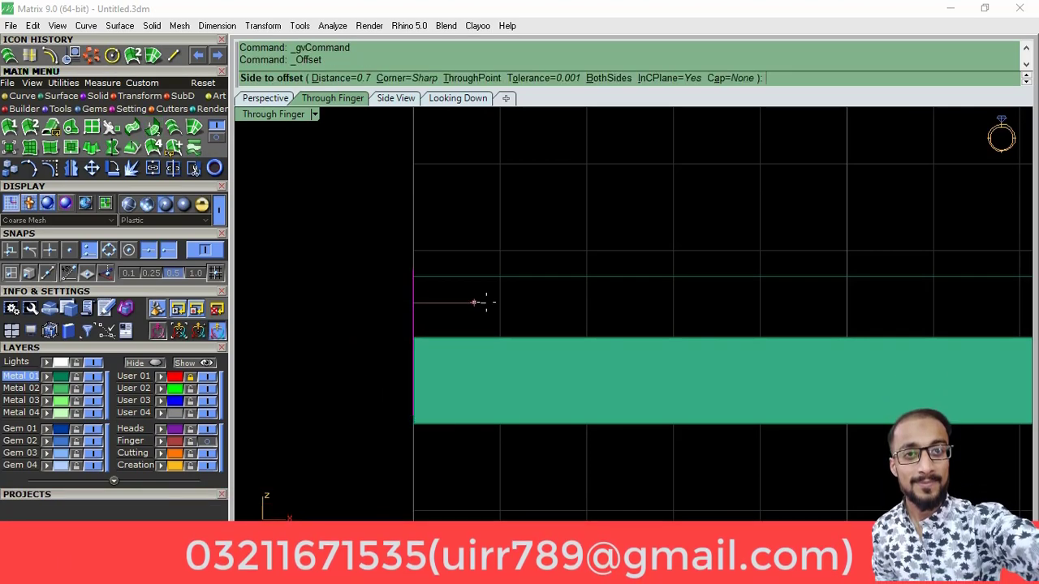
{"action": "type", "text": "60.6"}
{"action": "key", "text": "Return"}
{"action": "left_click", "coordinate": [486, 302]}
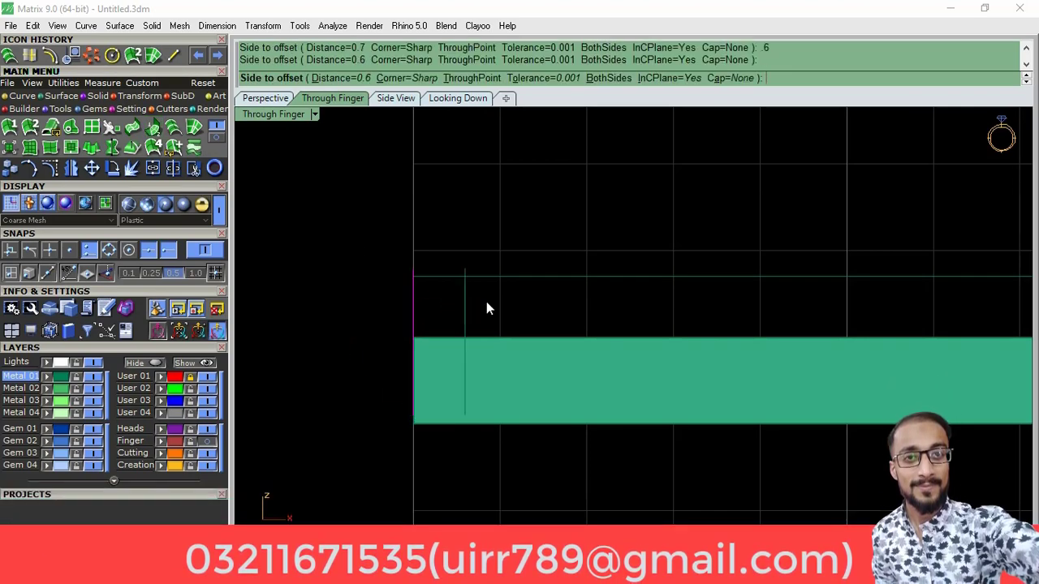
{"action": "left_click_drag", "start_coordinate": [500, 306], "coordinate": [384, 305]}
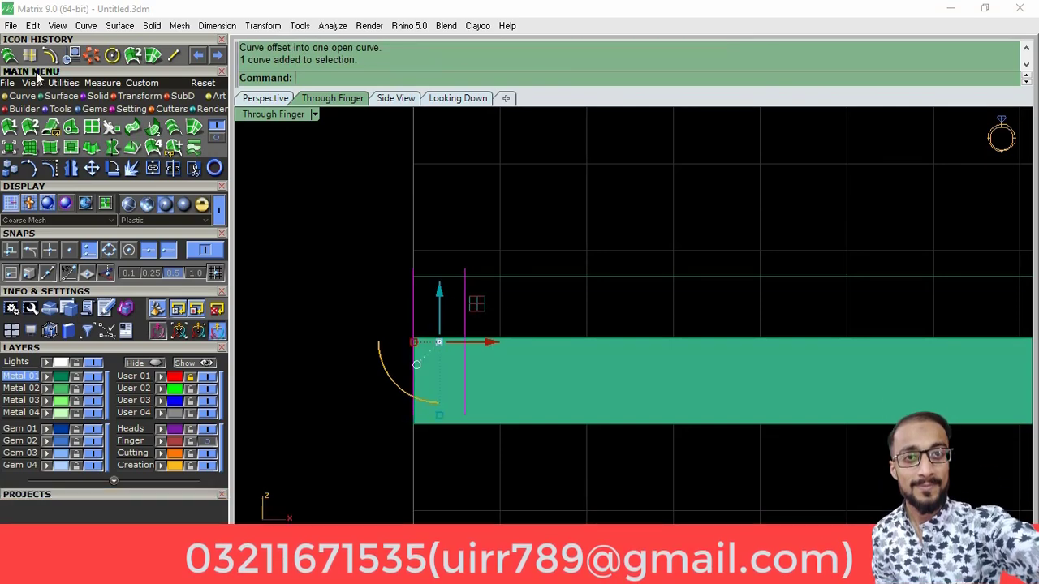
{"action": "left_click", "coordinate": [7, 55]}
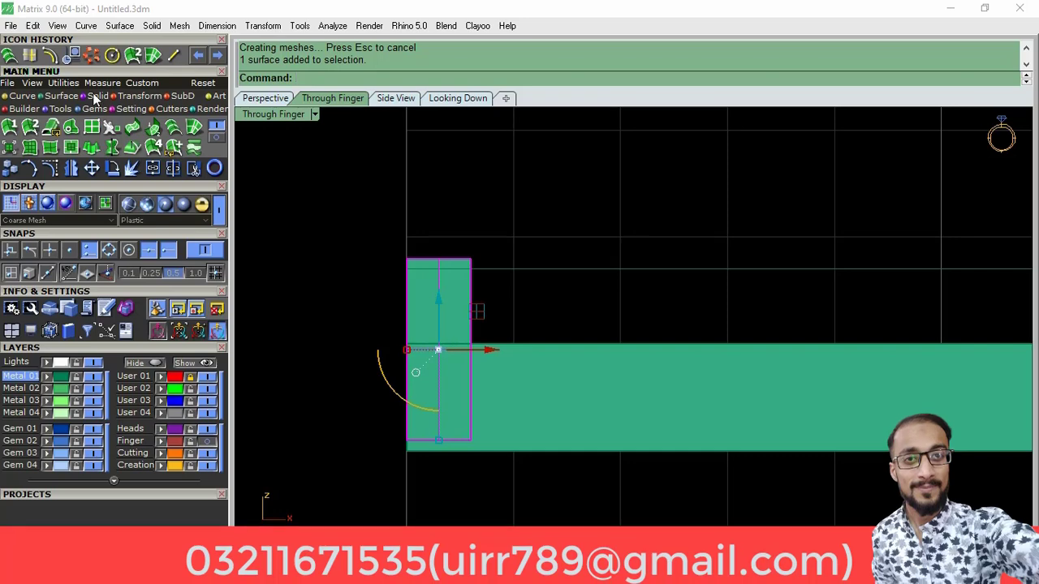
{"action": "left_click", "coordinate": [138, 96]}
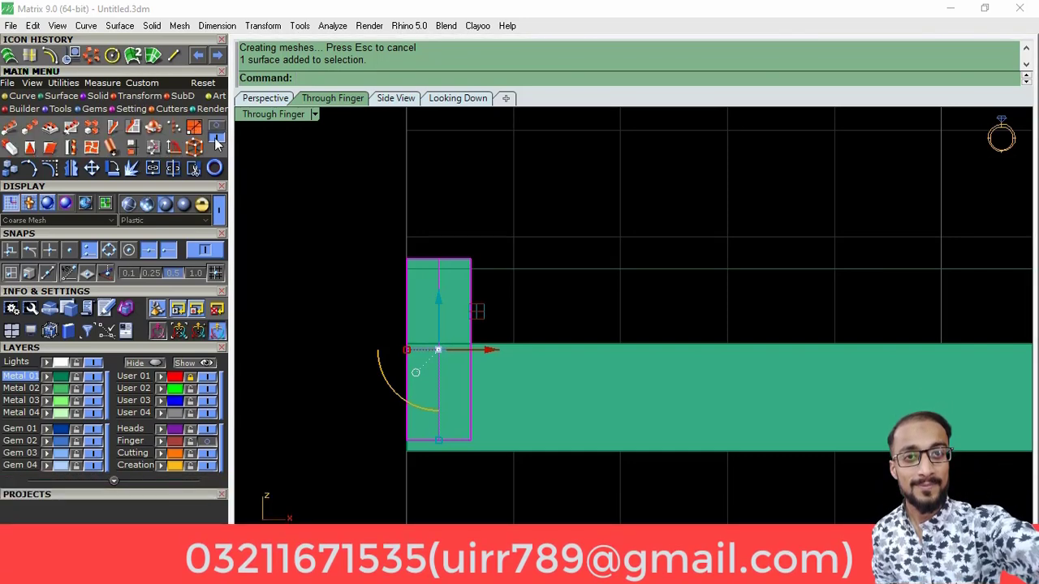
Step: Linear-array the upright panel into 10 evenly spaced copies, then select all panels, band and curves
{"action": "left_click", "coordinate": [30, 130]}
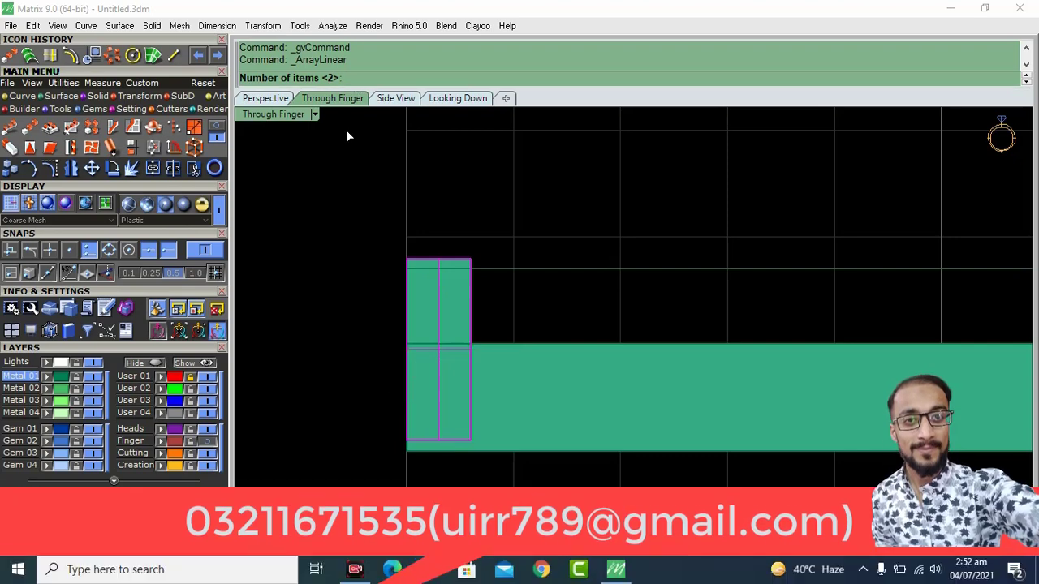
{"action": "type", "text": "10"}
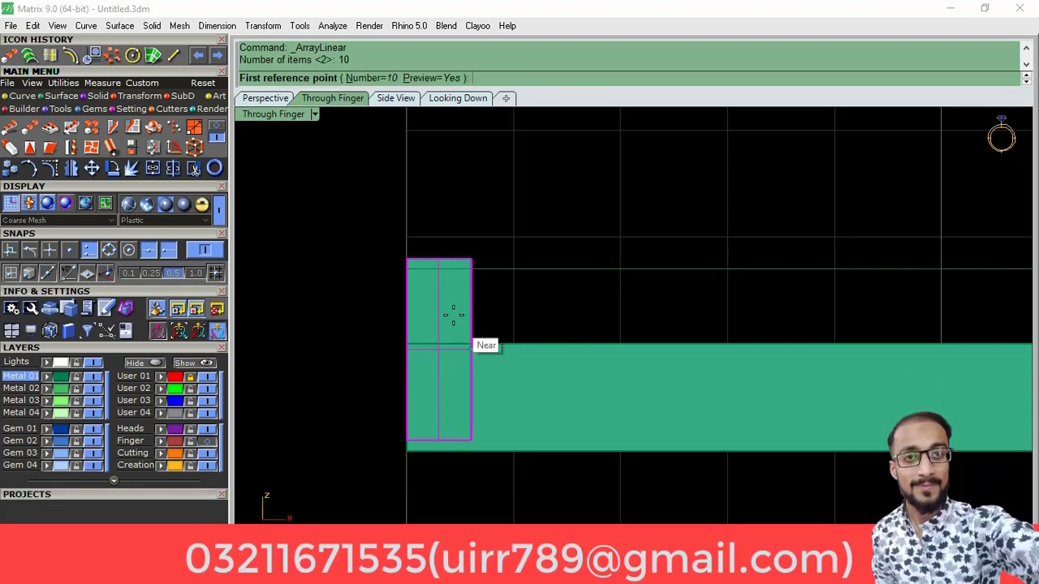
{"action": "left_click", "coordinate": [410, 272]}
{"action": "scroll", "coordinate": [422, 276], "scroll_direction": "down", "scroll_amount": 6}
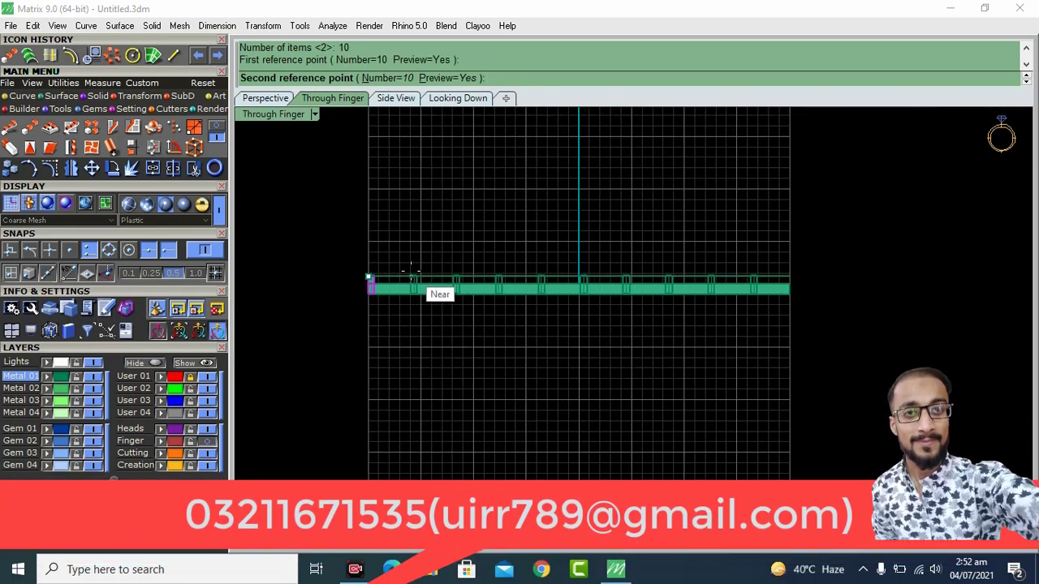
{"action": "scroll", "coordinate": [412, 272], "scroll_direction": "up", "scroll_amount": 1}
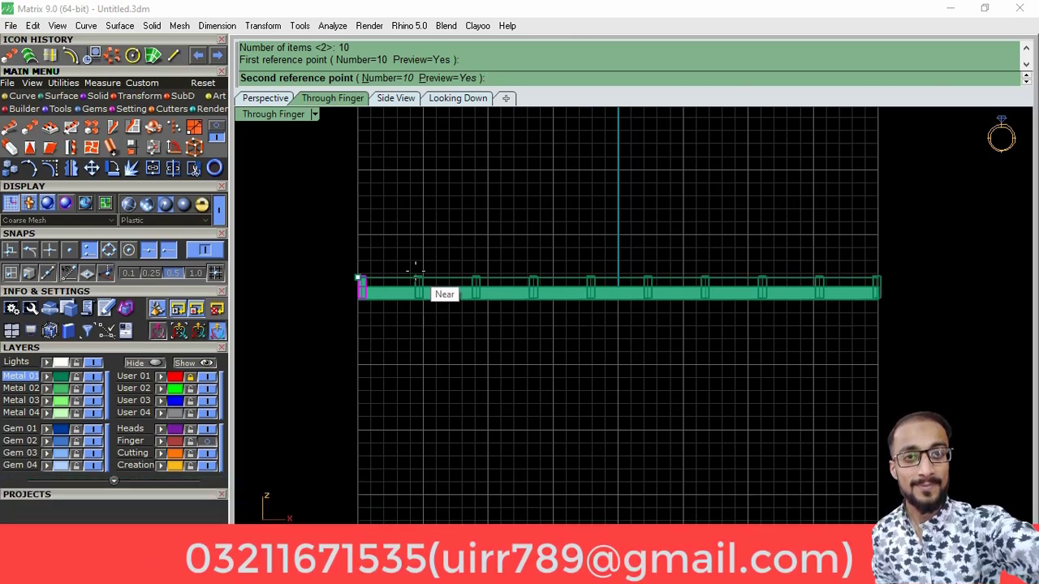
{"action": "left_click", "coordinate": [417, 279]}
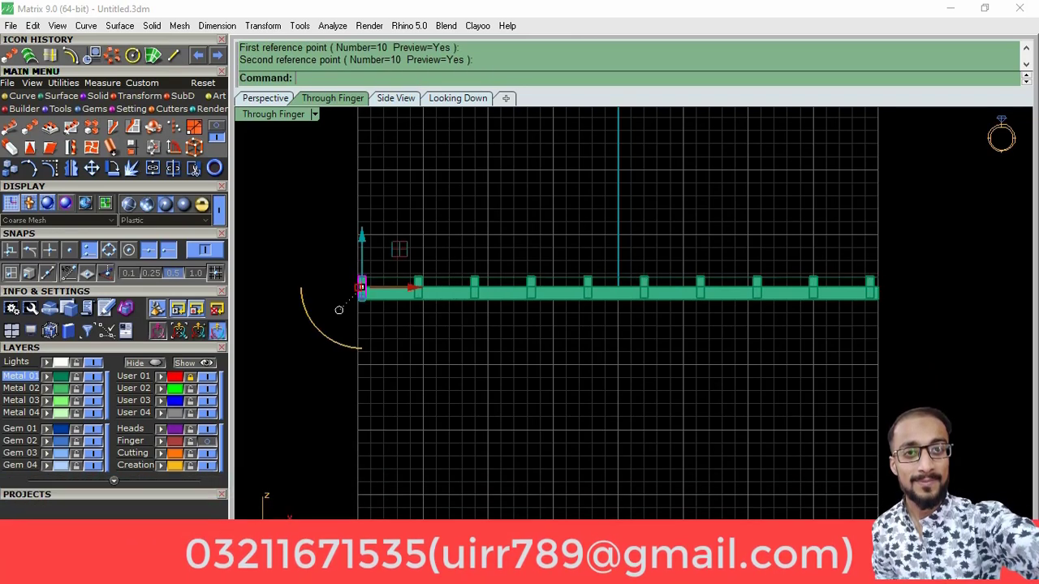
{"action": "scroll", "coordinate": [410, 364], "scroll_direction": "down", "scroll_amount": 1}
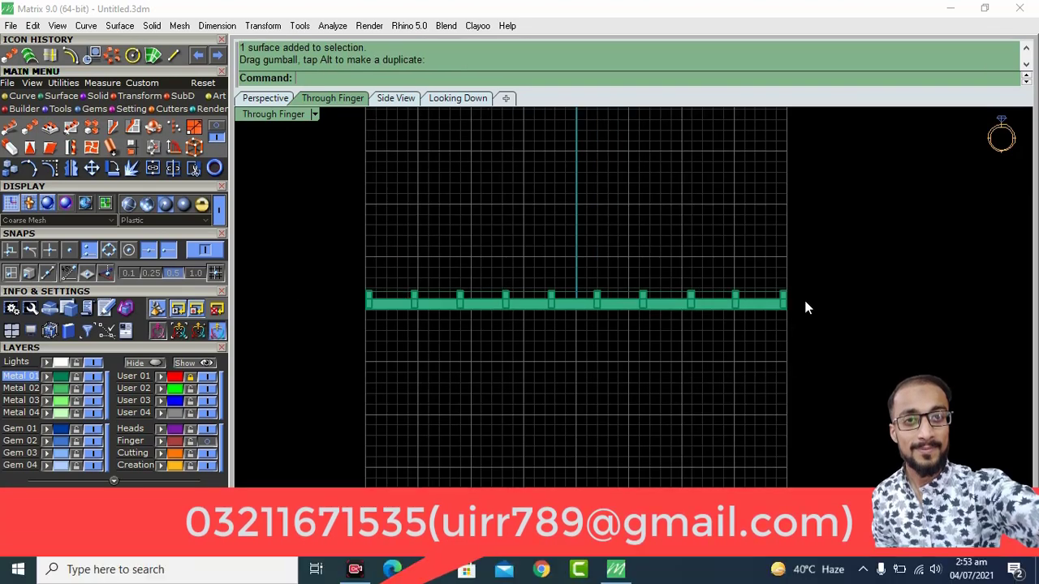
{"action": "left_click_drag", "start_coordinate": [804, 299], "coordinate": [688, 329]}
{"action": "left_click_drag", "start_coordinate": [318, 359], "coordinate": [318, 359]}
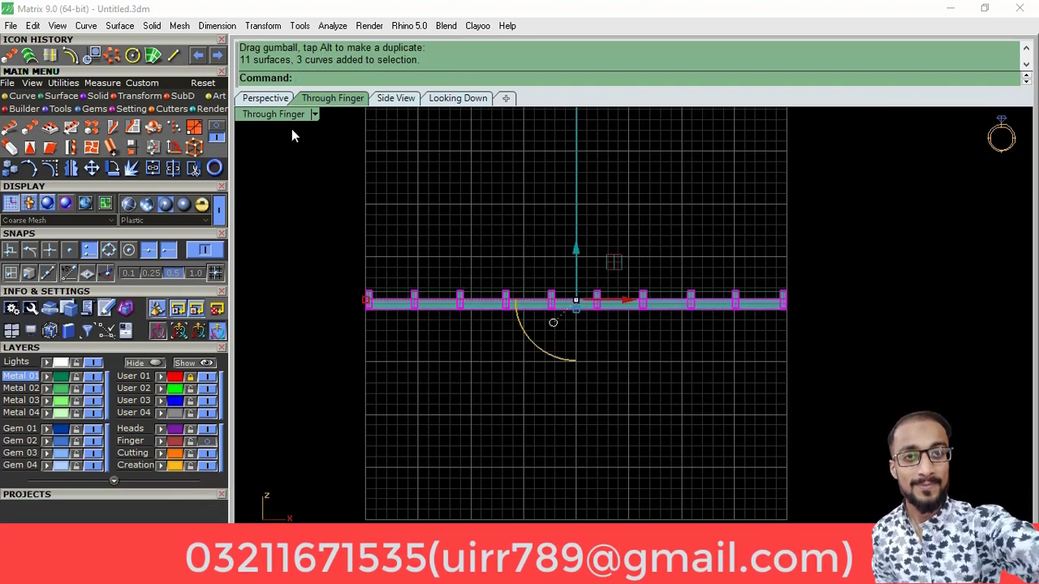
Step: In perspective, offset the selected rail surfaces for thickness, flipping one surface's direction
{"action": "left_click", "coordinate": [259, 99]}
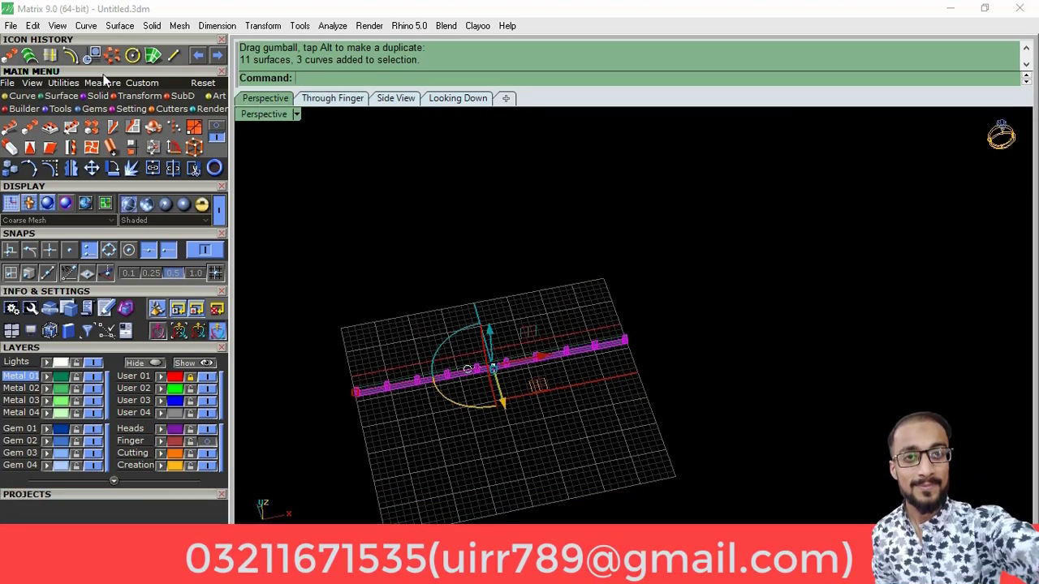
{"action": "left_click", "coordinate": [64, 95]}
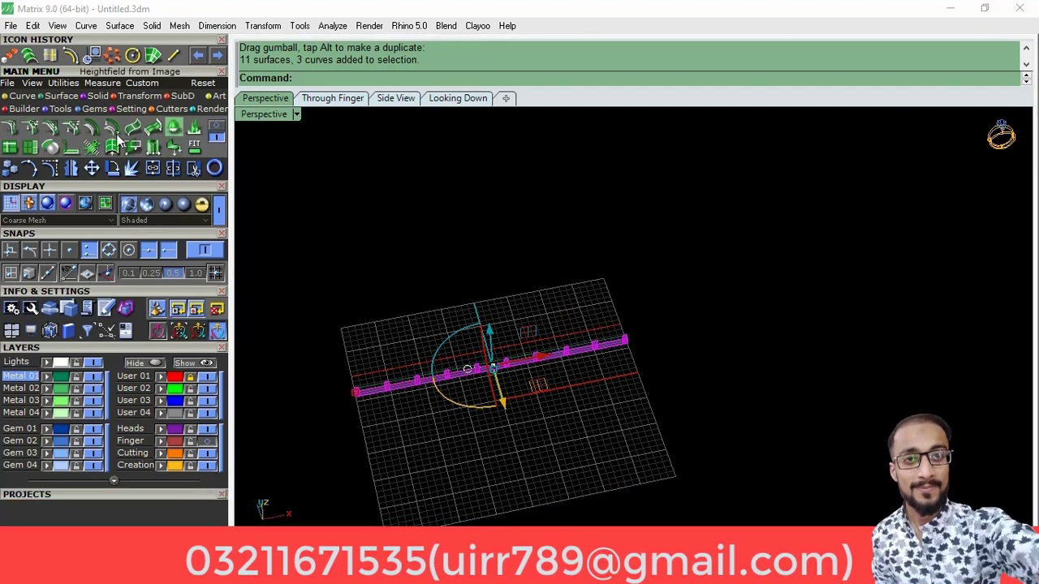
{"action": "left_click", "coordinate": [91, 127]}
{"action": "scroll", "coordinate": [584, 341], "scroll_direction": "up", "scroll_amount": 3}
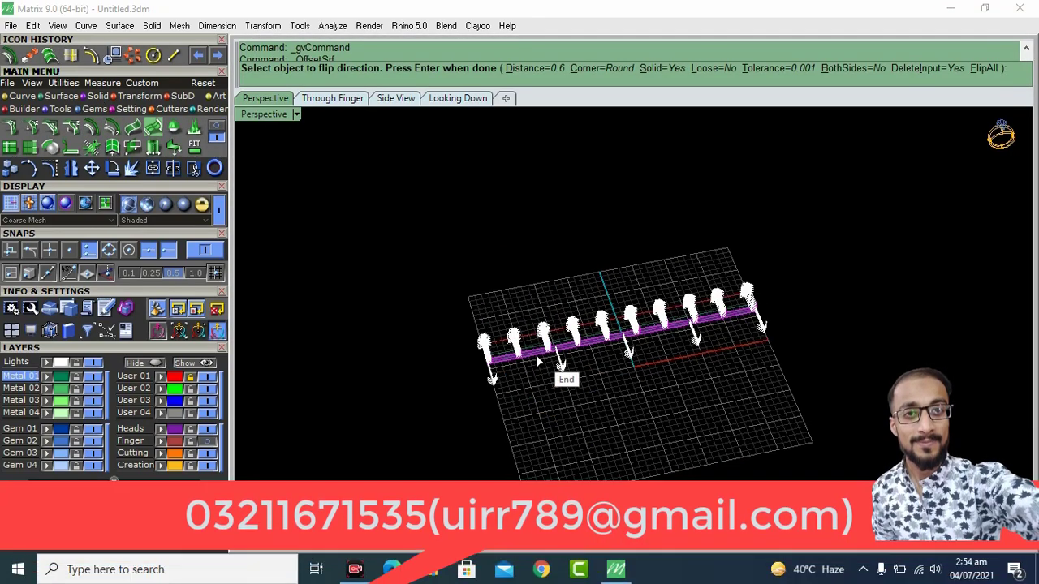
{"action": "scroll", "coordinate": [553, 409], "scroll_direction": "down", "scroll_amount": 2}
{"action": "scroll", "coordinate": [552, 409], "scroll_direction": "down", "scroll_amount": 2}
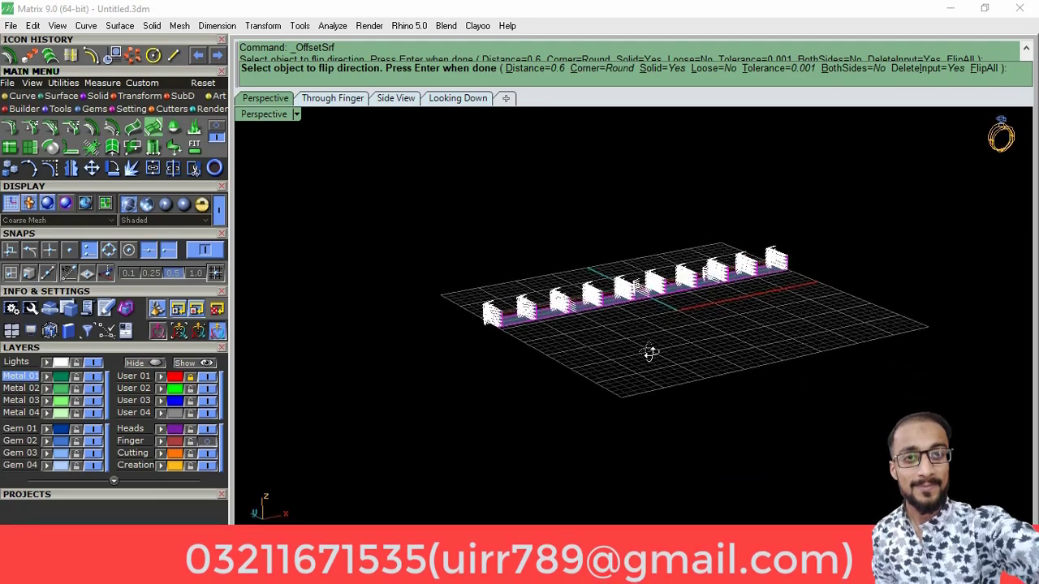
{"action": "scroll", "coordinate": [484, 360], "scroll_direction": "up", "scroll_amount": 3}
{"action": "left_click", "coordinate": [484, 363]}
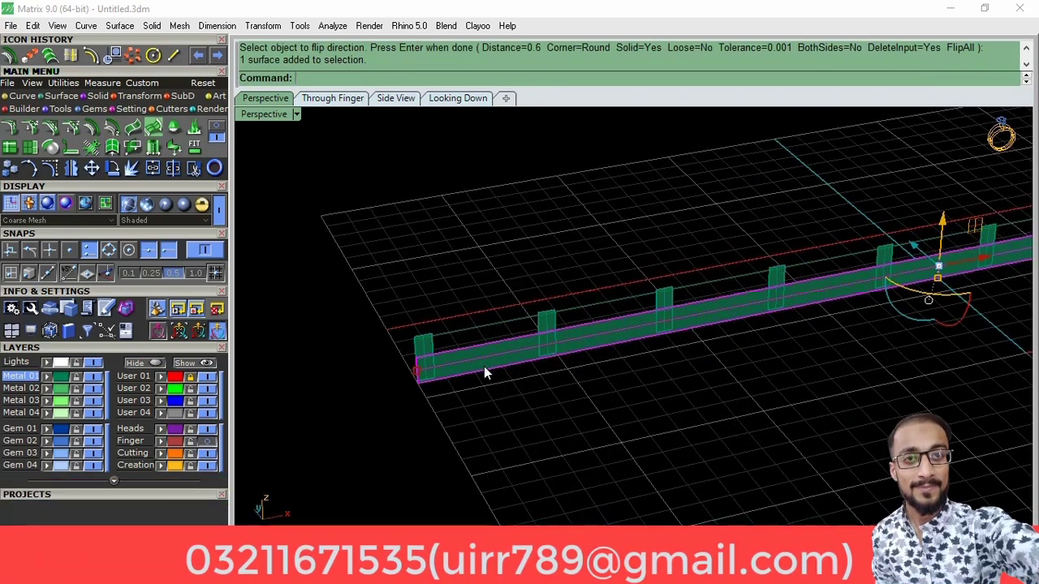
{"action": "right_click", "coordinate": [484, 379]}
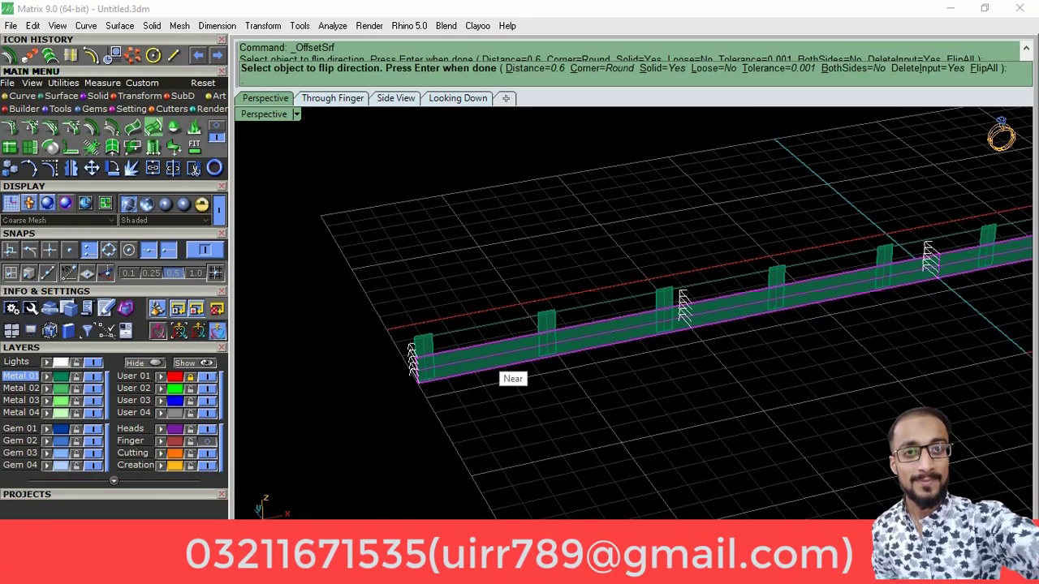
{"action": "right_click", "coordinate": [484, 357]}
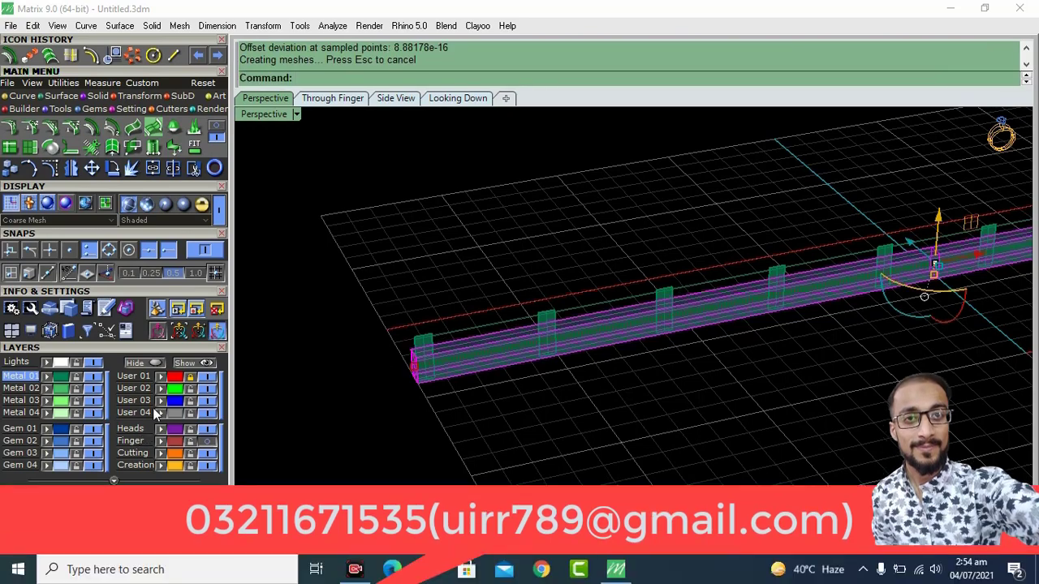
Step: Move the rail onto the User 04 layer and offset all its surfaces into 0.6 solids
{"action": "left_click", "coordinate": [159, 413]}
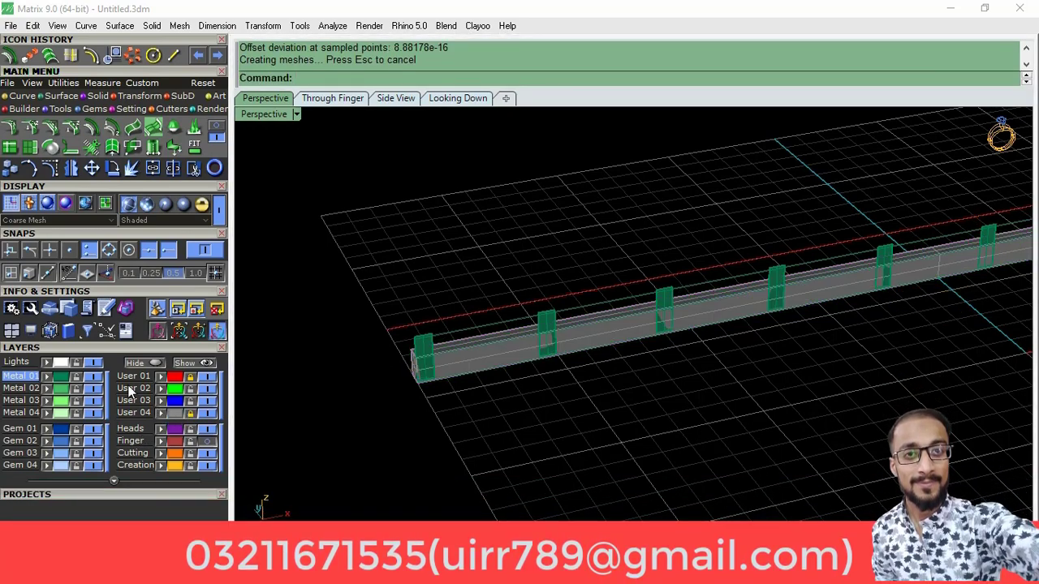
{"action": "left_click", "coordinate": [61, 379]}
{"action": "scroll", "coordinate": [552, 367], "scroll_direction": "down", "scroll_amount": 3}
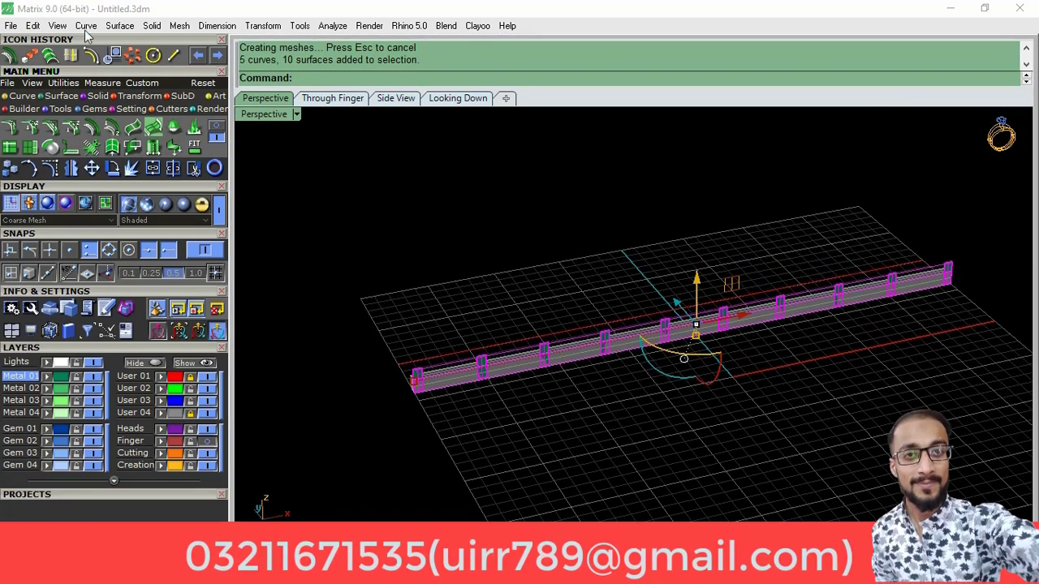
{"action": "left_click", "coordinate": [6, 56]}
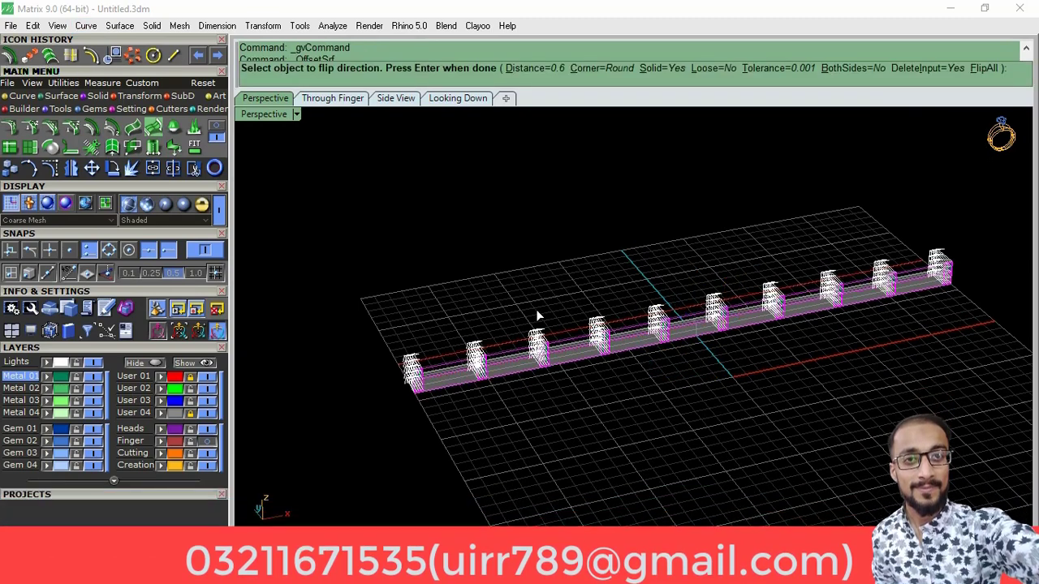
{"action": "type", "text": ".45"}
{"action": "key", "text": "Return"}
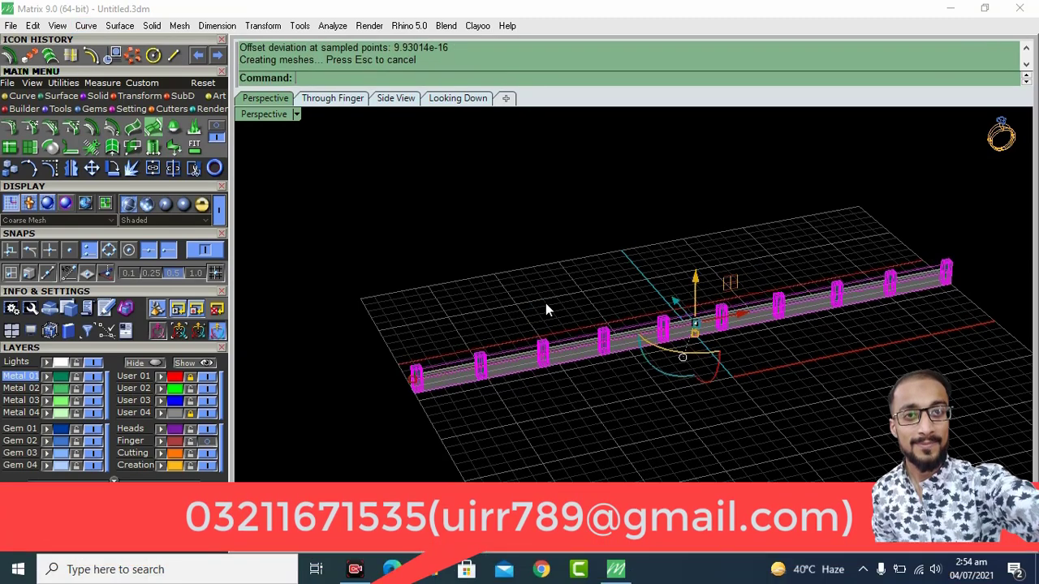
{"action": "left_click", "coordinate": [299, 445]}
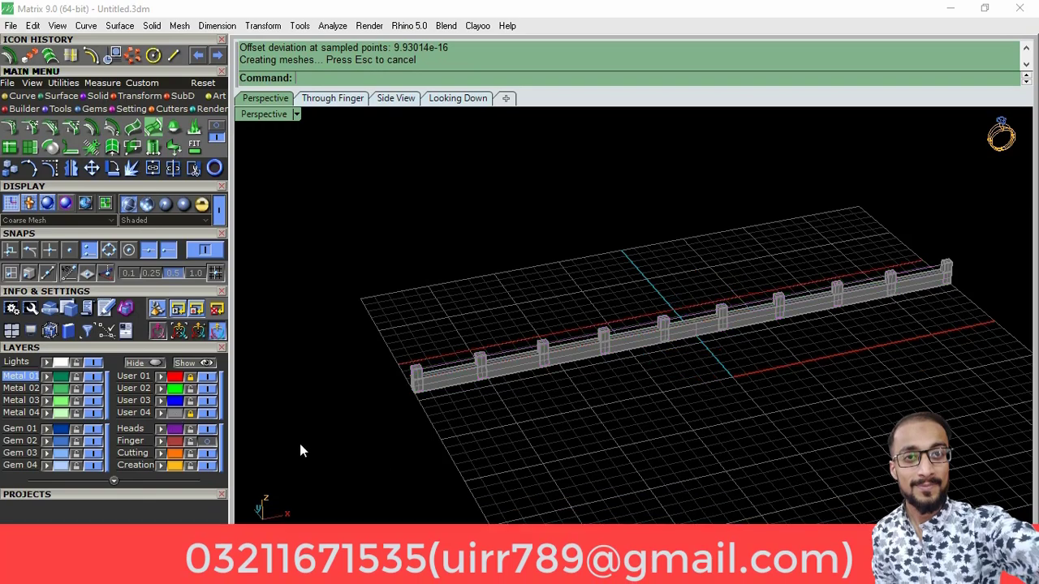
{"action": "key", "text": "ctrl+a"}
Step: Mirror a copy of the rail across the centre axis
{"action": "right_click_drag", "start_coordinate": [724, 251], "coordinate": [123, 261]}
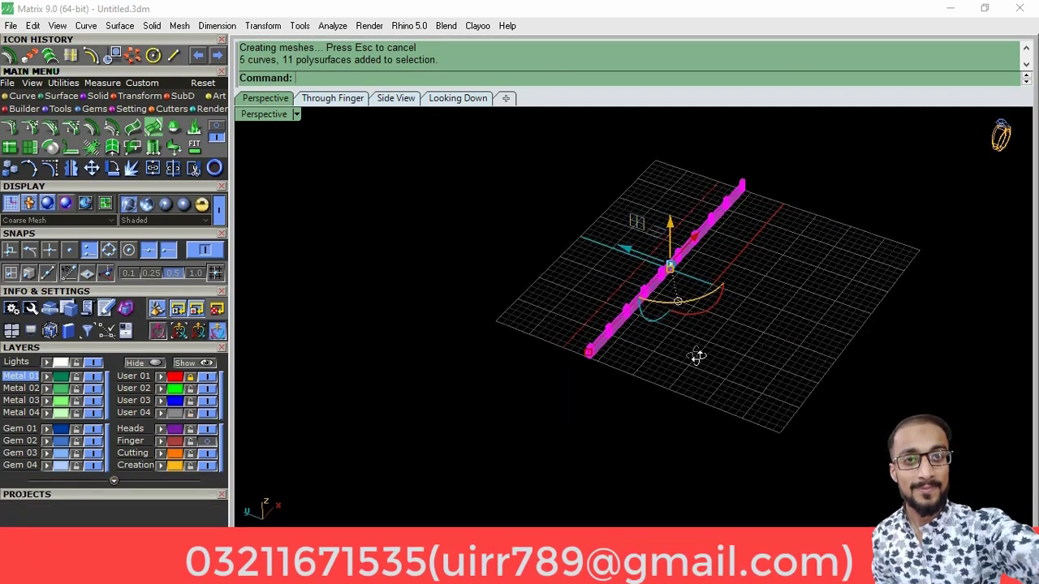
{"action": "left_click", "coordinate": [73, 169]}
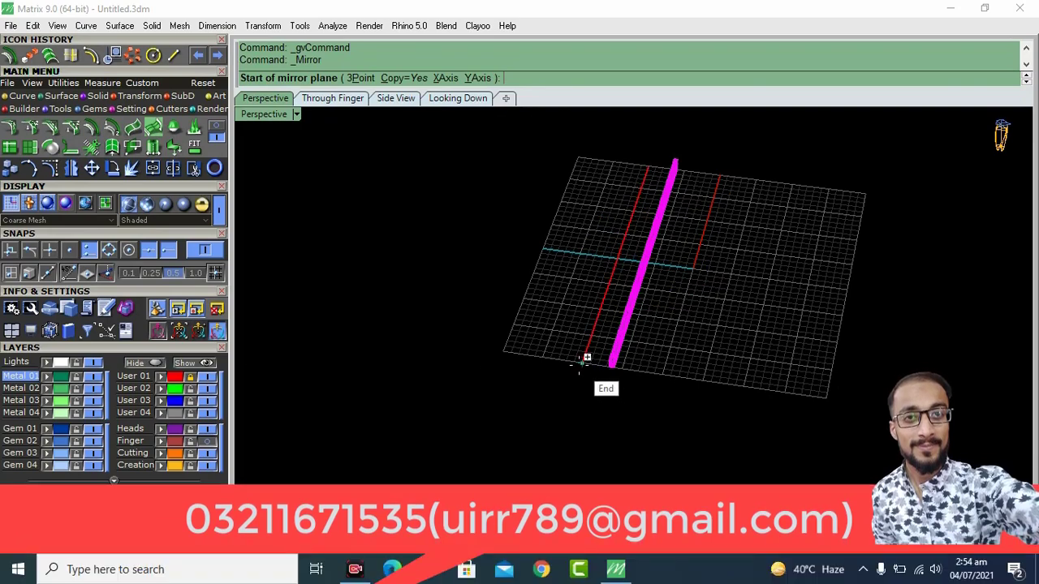
{"action": "left_click", "coordinate": [605, 367]}
{"action": "left_click", "coordinate": [576, 428]}
{"action": "right_click_drag", "start_coordinate": [577, 428], "coordinate": [536, 319]}
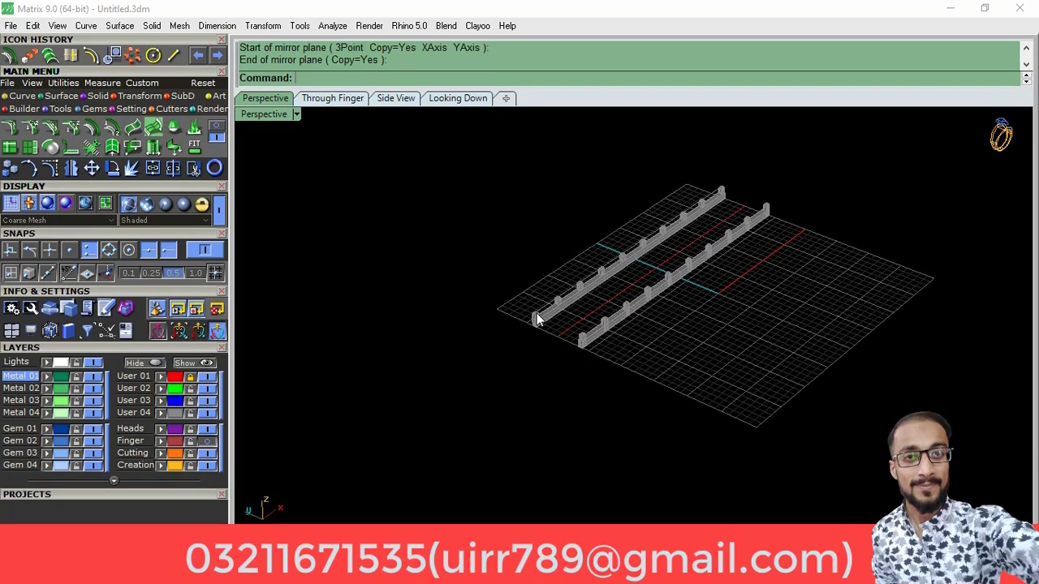
Step: Switch the display to Plastic shading and orbit to a flatter view of both rails
{"action": "left_click", "coordinate": [184, 205]}
{"action": "scroll", "coordinate": [539, 320], "scroll_direction": "up", "scroll_amount": 3}
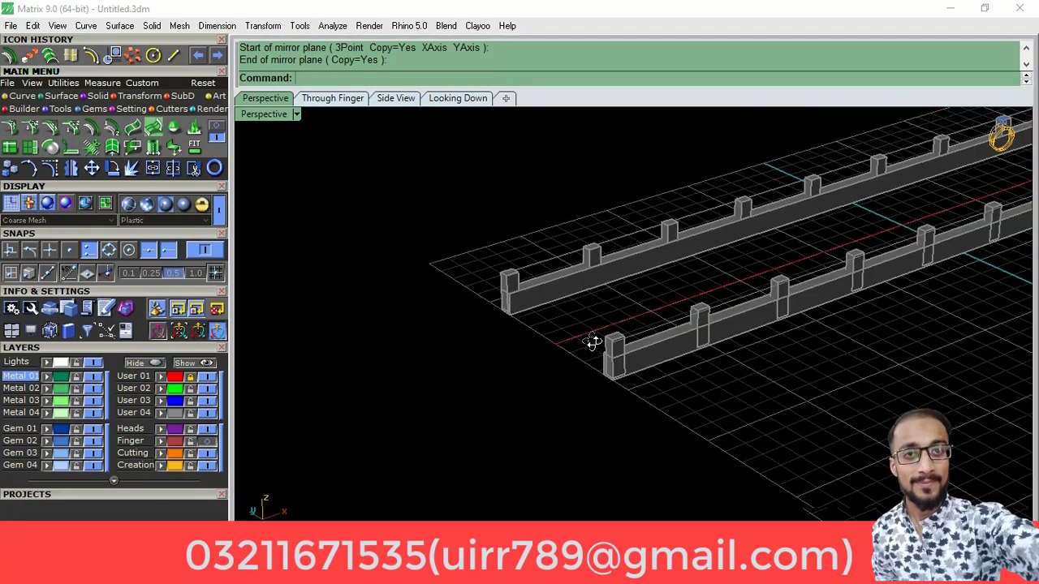
{"action": "scroll", "coordinate": [595, 381], "scroll_direction": "up", "scroll_amount": 3}
{"action": "mouse_move", "coordinate": [595, 392]}
{"action": "right_mouse_down"}
{"action": "mouse_move", "coordinate": [534, 250]}
{"action": "mouse_move", "coordinate": [511, 284]}
{"action": "right_mouse_up"}
{"action": "scroll", "coordinate": [511, 286], "scroll_direction": "up", "scroll_amount": 3}
{"action": "left_click", "coordinate": [23, 96]}
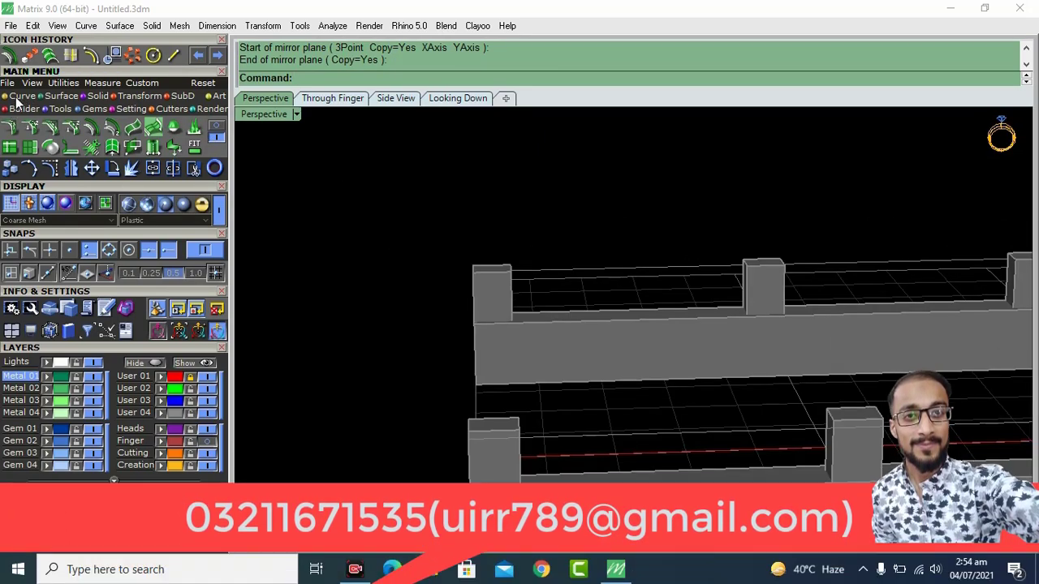
Step: Draw a Start-End-Direction arc between the opposite post corners, bulging upward in Side View
{"action": "left_click", "coordinate": [155, 127]}
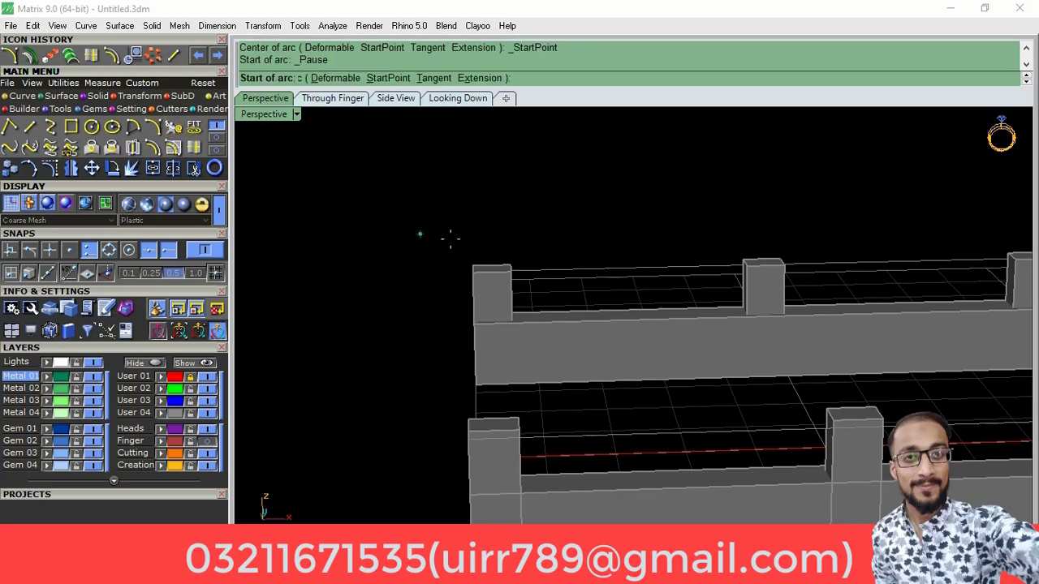
{"action": "left_click", "coordinate": [474, 264]}
{"action": "scroll", "coordinate": [522, 396], "scroll_direction": "up", "scroll_amount": 1}
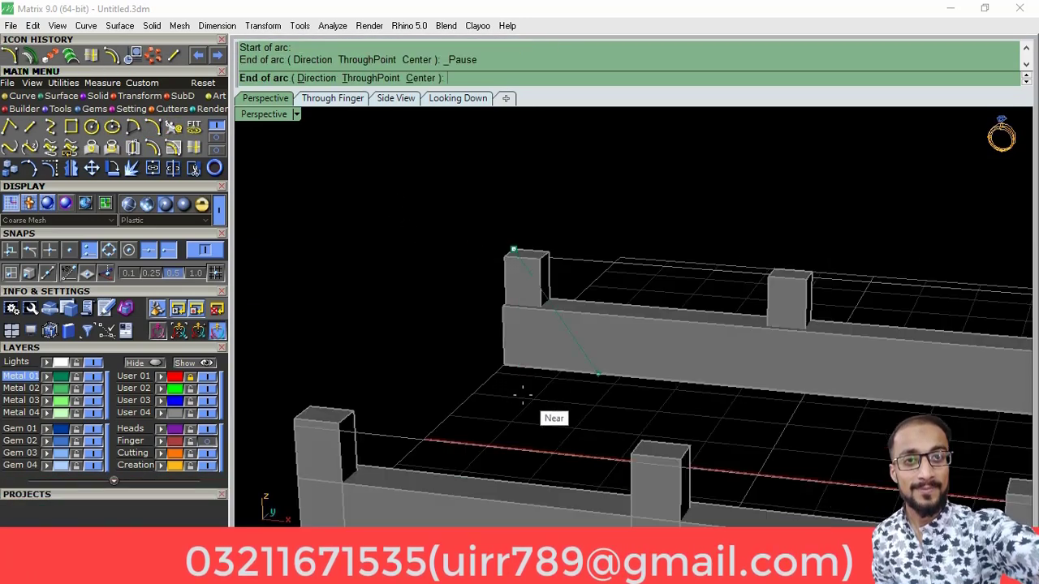
{"action": "left_click", "coordinate": [292, 419]}
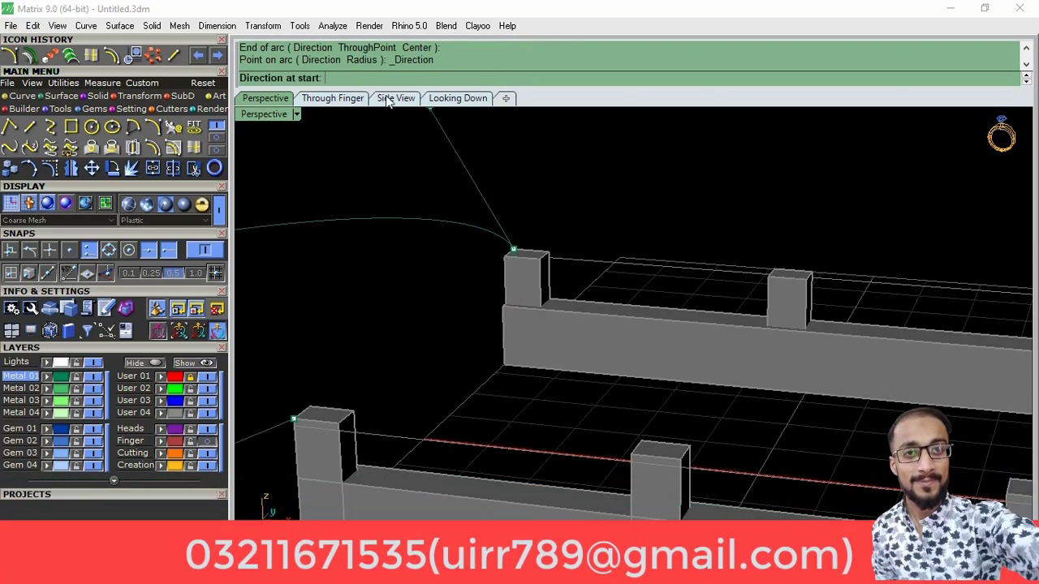
{"action": "left_click", "coordinate": [395, 97]}
{"action": "scroll", "coordinate": [569, 272], "scroll_direction": "up", "scroll_amount": 5}
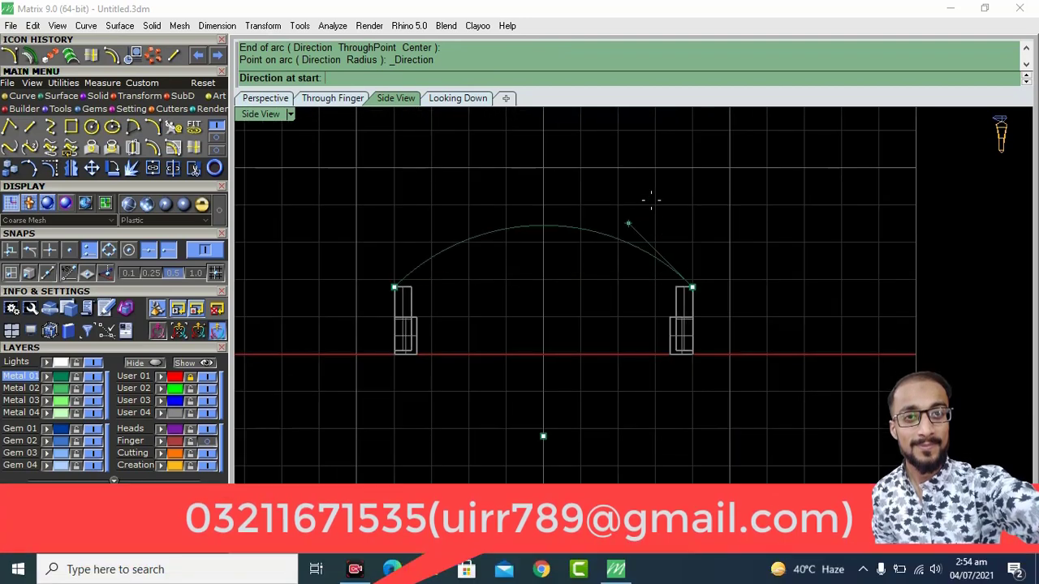
{"action": "left_click", "coordinate": [619, 216]}
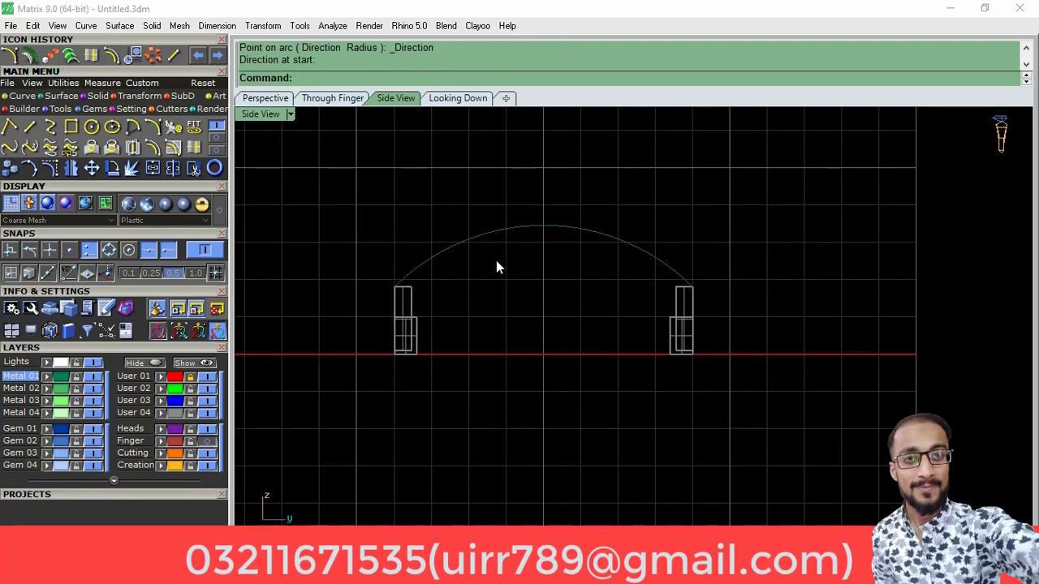
Step: Select the new arc and frame it with the rails in Perspective view
{"action": "left_click_drag", "start_coordinate": [572, 217], "coordinate": [540, 251]}
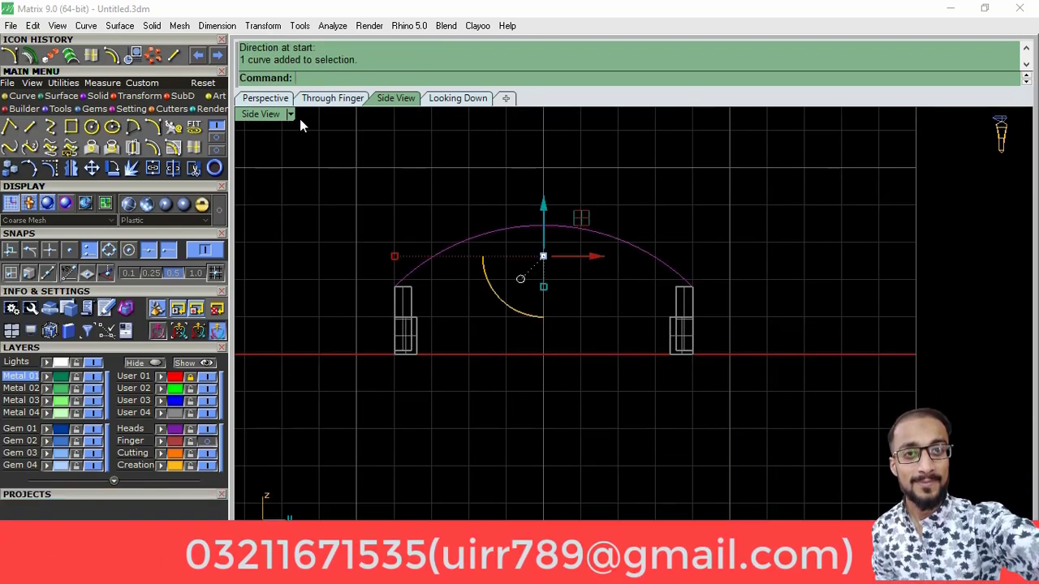
{"action": "left_click", "coordinate": [266, 98]}
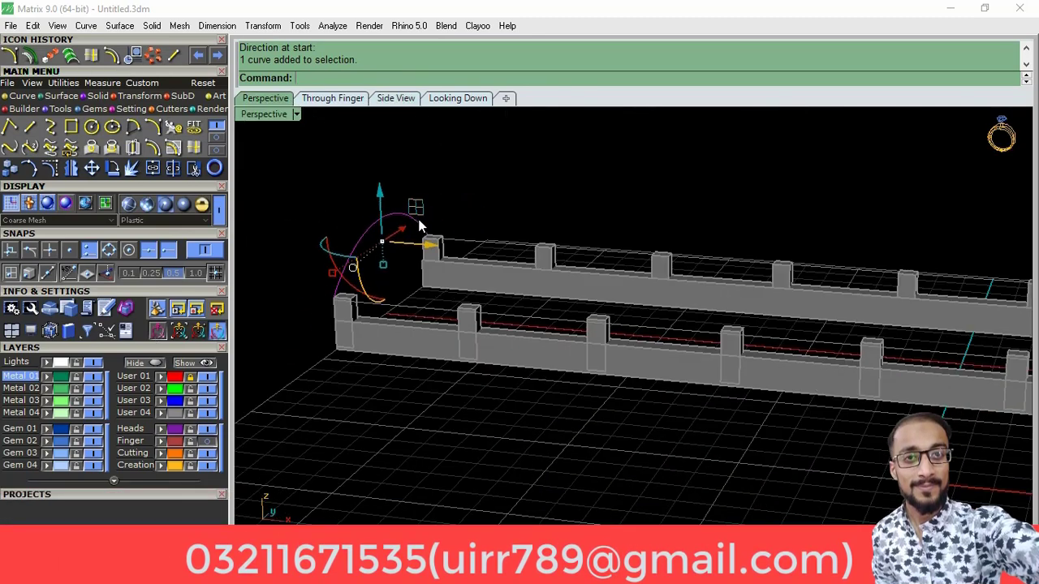
{"action": "right_click_drag", "start_coordinate": [423, 266], "coordinate": [506, 286], "text": "shift"}
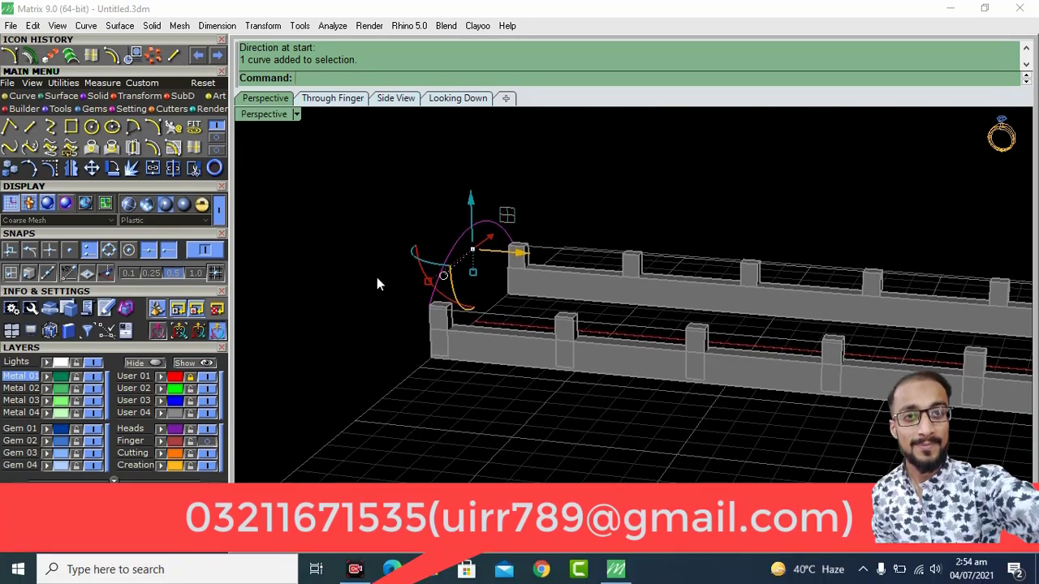
Step: Extrude the arc straight with Surface Extrude All to the rail's far end
{"action": "left_click", "coordinate": [59, 99]}
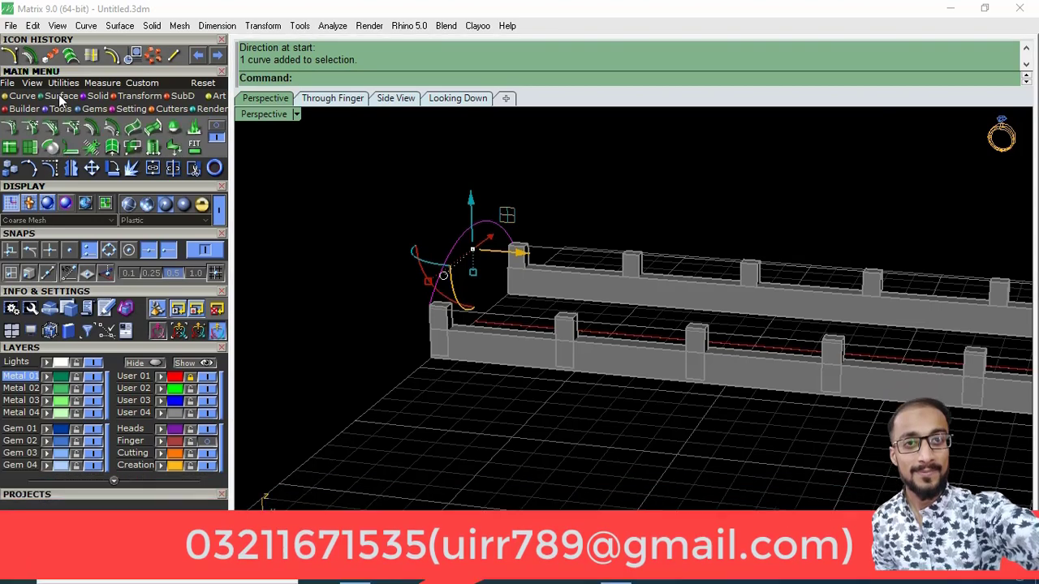
{"action": "left_click", "coordinate": [216, 130]}
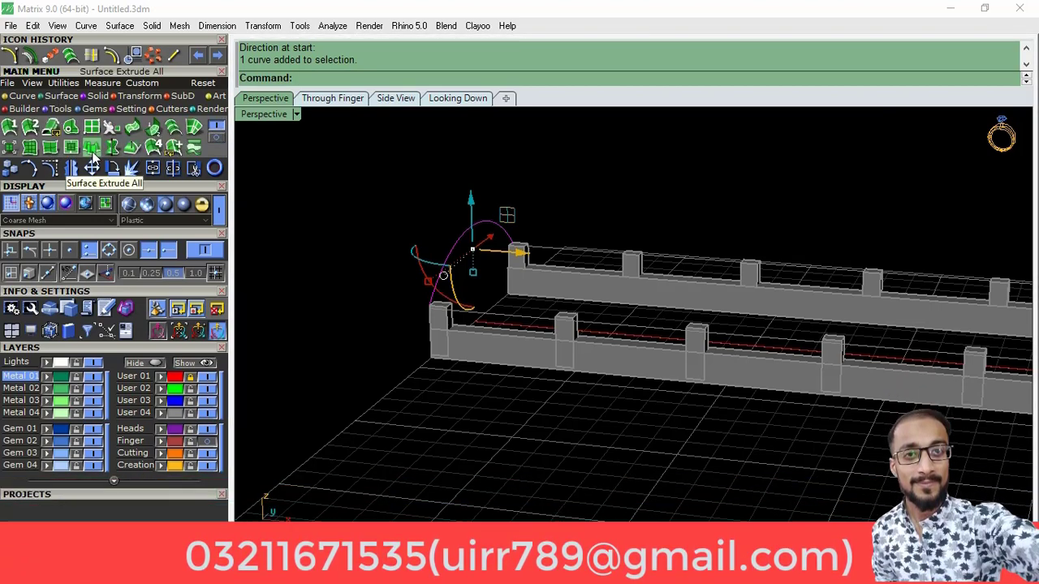
{"action": "left_click", "coordinate": [93, 155]}
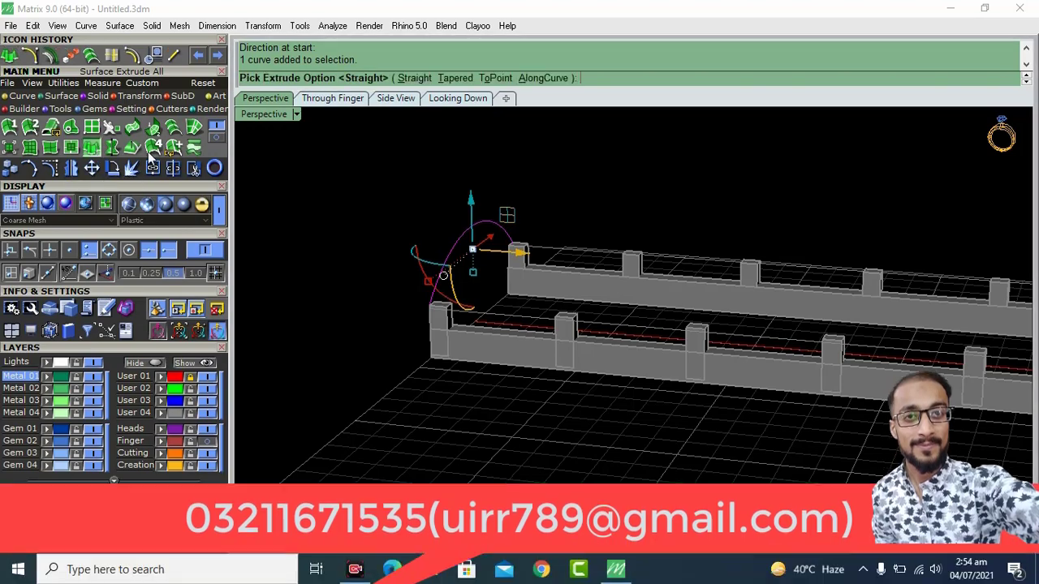
{"action": "left_click", "coordinate": [407, 81]}
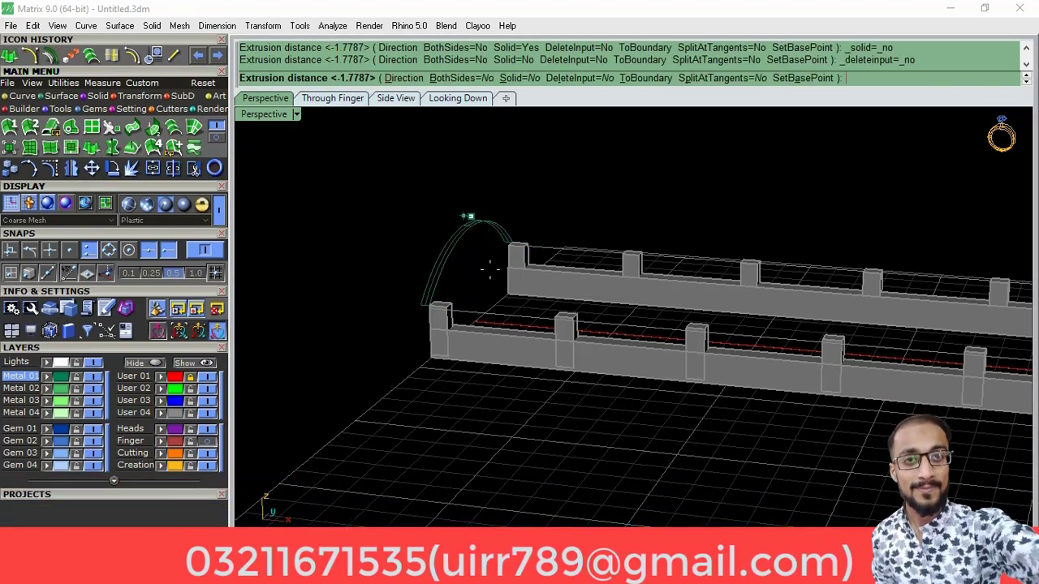
{"action": "scroll", "coordinate": [391, 229], "scroll_direction": "down", "scroll_amount": 2}
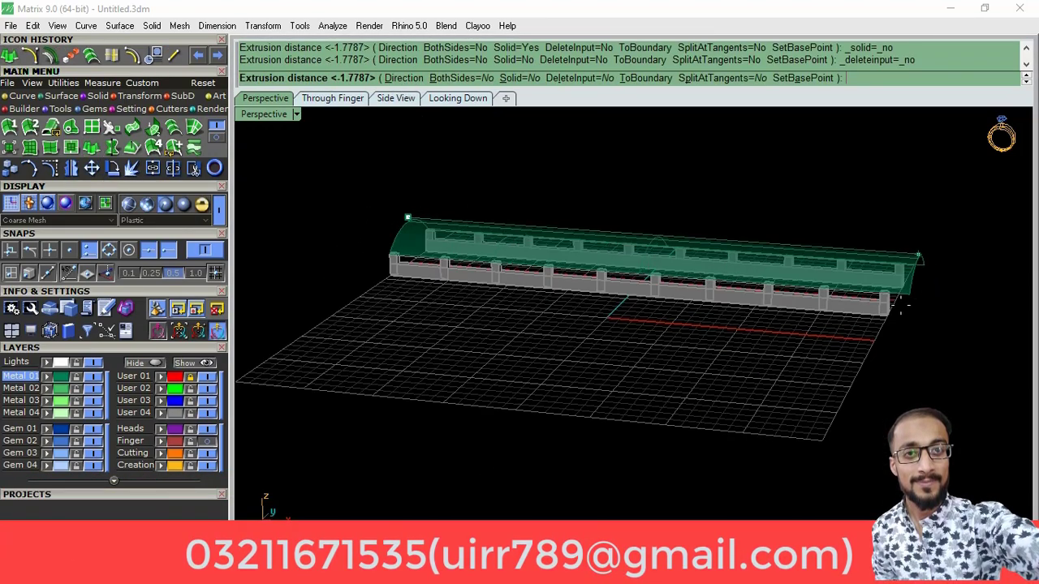
{"action": "scroll", "coordinate": [893, 248], "scroll_direction": "up", "scroll_amount": 5}
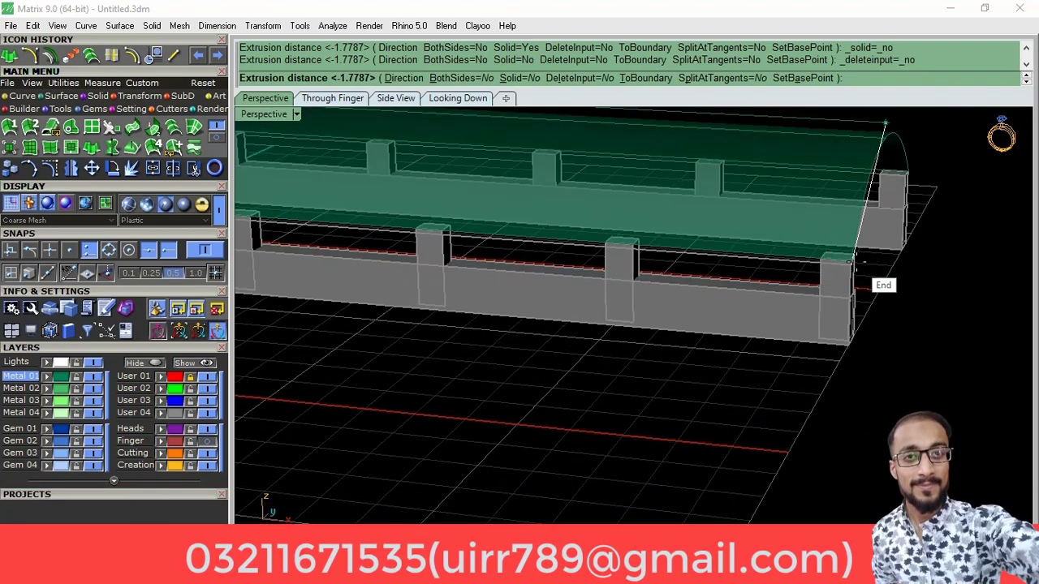
{"action": "left_click", "coordinate": [856, 260]}
Step: Select the new arched surface
{"action": "scroll", "coordinate": [897, 300], "scroll_direction": "down", "scroll_amount": 2}
{"action": "scroll", "coordinate": [622, 283], "scroll_direction": "down", "scroll_amount": 2}
{"action": "scroll", "coordinate": [634, 306], "scroll_direction": "up", "scroll_amount": 1}
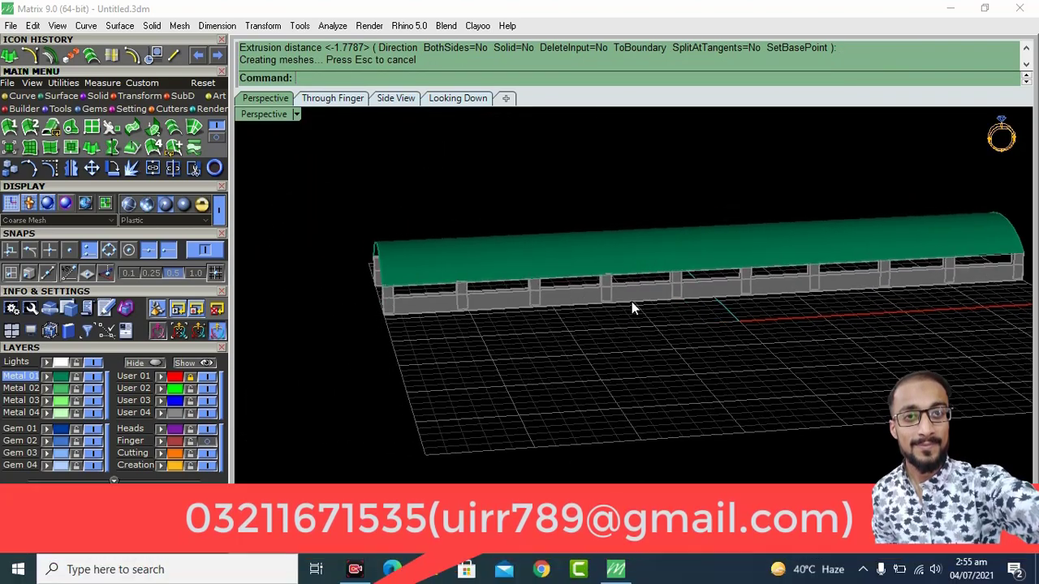
{"action": "scroll", "coordinate": [428, 273], "scroll_direction": "up", "scroll_amount": 3}
{"action": "scroll", "coordinate": [428, 273], "scroll_direction": "up", "scroll_amount": 2}
{"action": "left_click", "coordinate": [429, 276]}
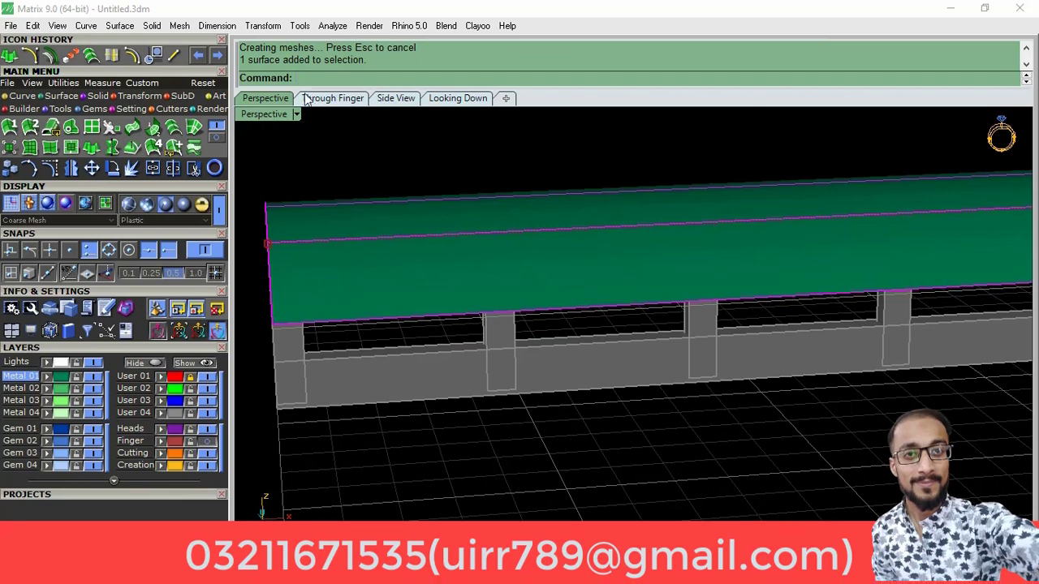
Step: Offset the arch's edge curve across the arched surface by 3
{"action": "mouse_move", "coordinate": [440, 155]}
{"action": "right_mouse_down"}
{"action": "mouse_move", "coordinate": [437, 203]}
{"action": "mouse_move", "coordinate": [468, 242]}
{"action": "right_mouse_up"}
{"action": "left_click", "coordinate": [470, 245]}
{"action": "left_click", "coordinate": [492, 283]}
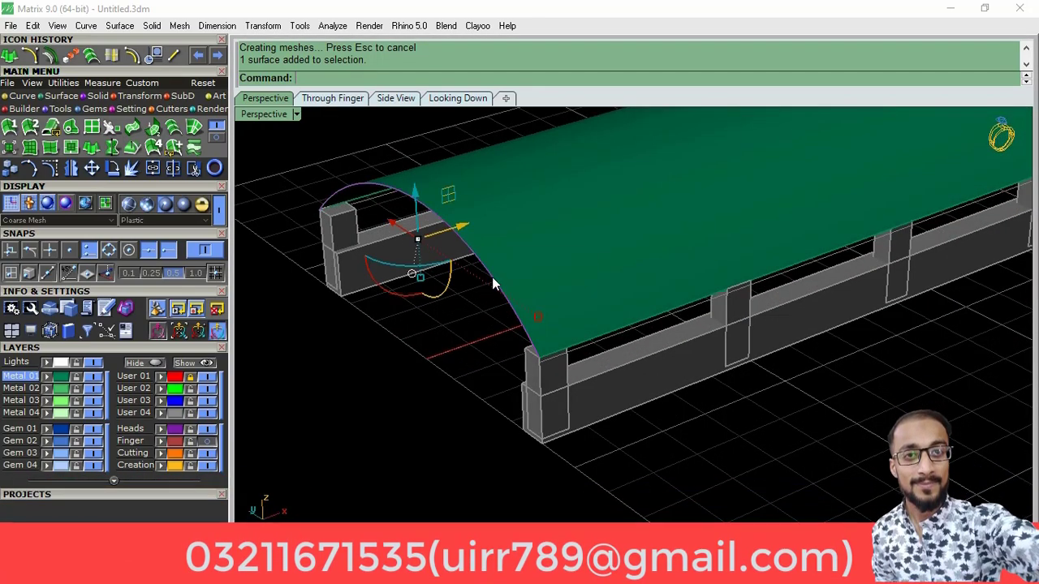
{"action": "left_click", "coordinate": [23, 96]}
{"action": "left_click", "coordinate": [172, 147]}
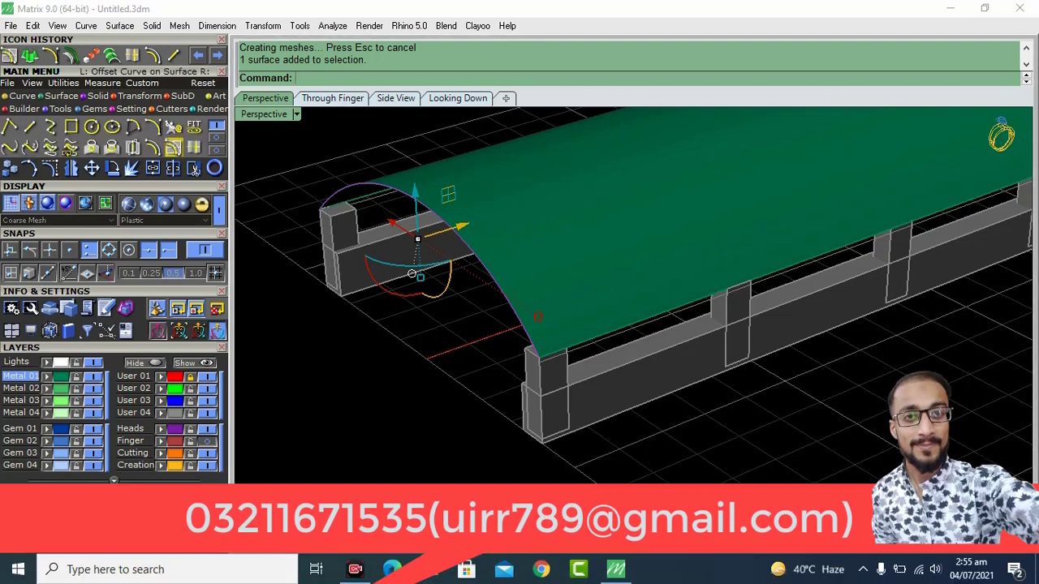
{"action": "left_click", "coordinate": [536, 225]}
{"action": "right_click_drag", "start_coordinate": [544, 214], "coordinate": [543, 241], "text": "shift"}
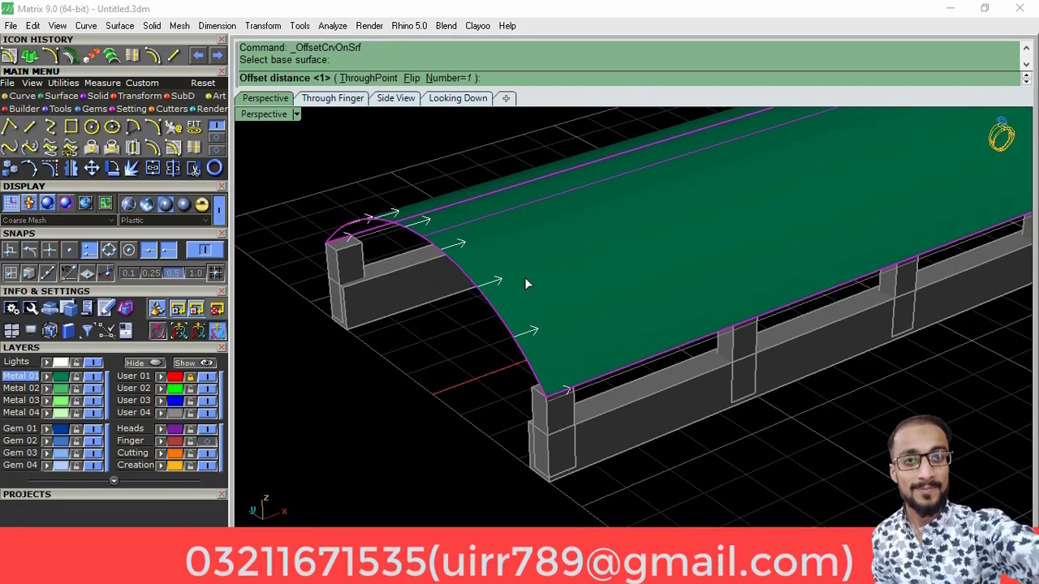
{"action": "type", "text": "3"}
{"action": "key", "text": "Return"}
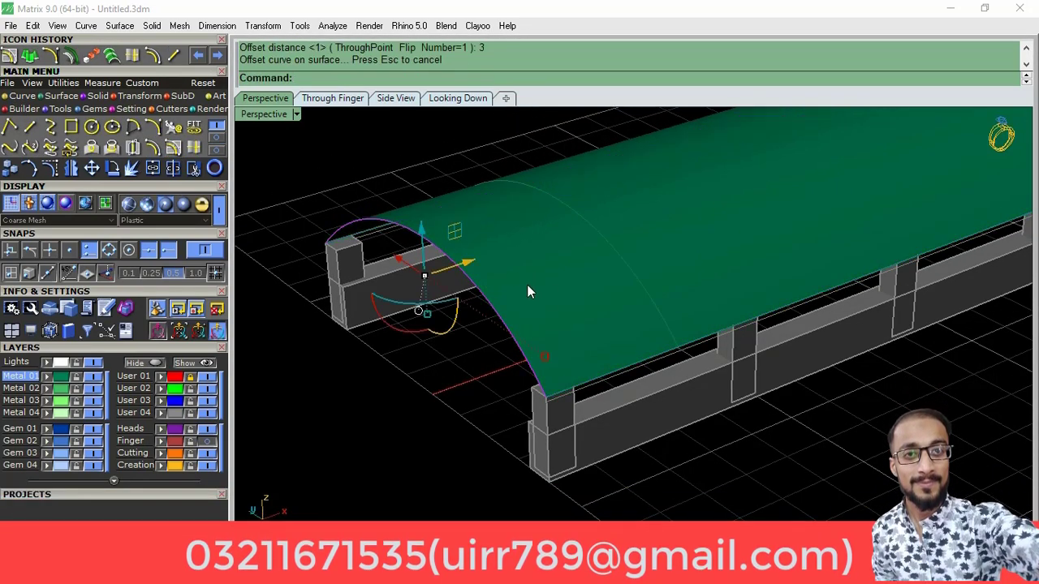
Step: Add two more offset curves on the surface at 0.5, the second one flipped
{"action": "right_click_drag", "start_coordinate": [528, 290], "coordinate": [529, 300]}
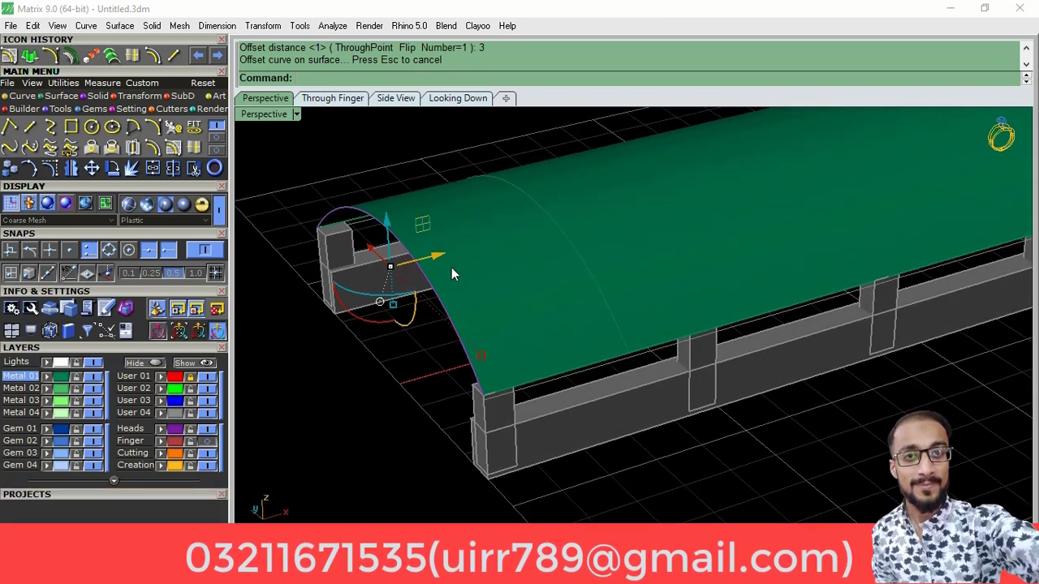
{"action": "right_click", "coordinate": [453, 269]}
{"action": "left_click", "coordinate": [455, 272]}
{"action": "type", "text": ".5"}
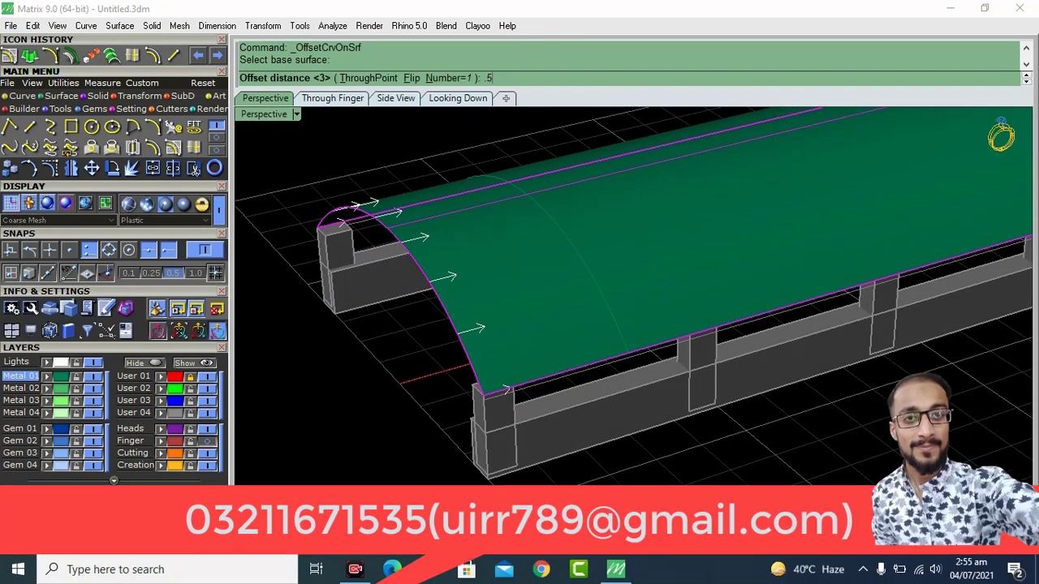
{"action": "key", "text": "Return"}
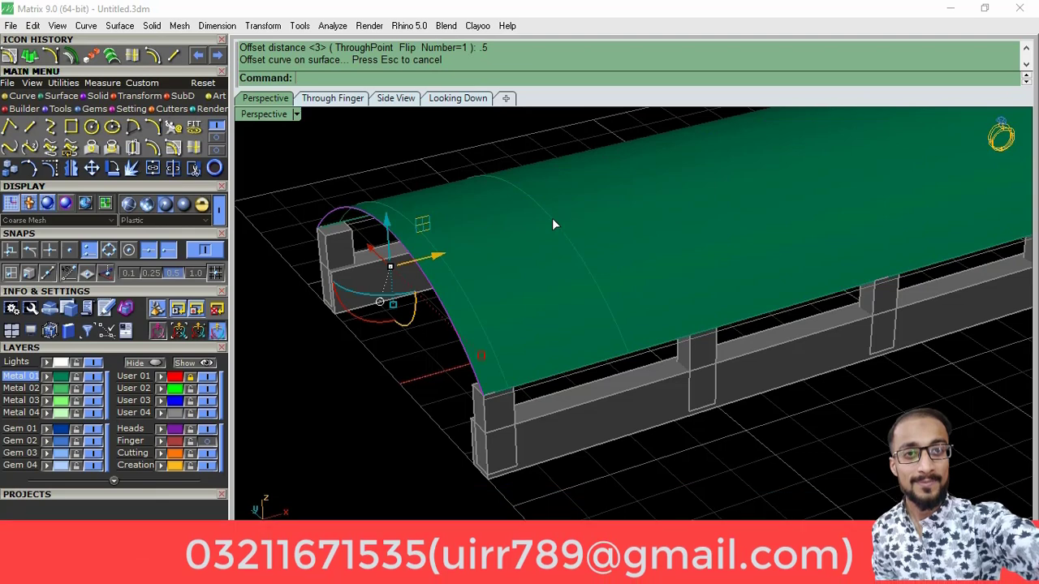
{"action": "left_click", "coordinate": [554, 242]}
{"action": "right_click", "coordinate": [544, 281]}
{"action": "left_click", "coordinate": [544, 292]}
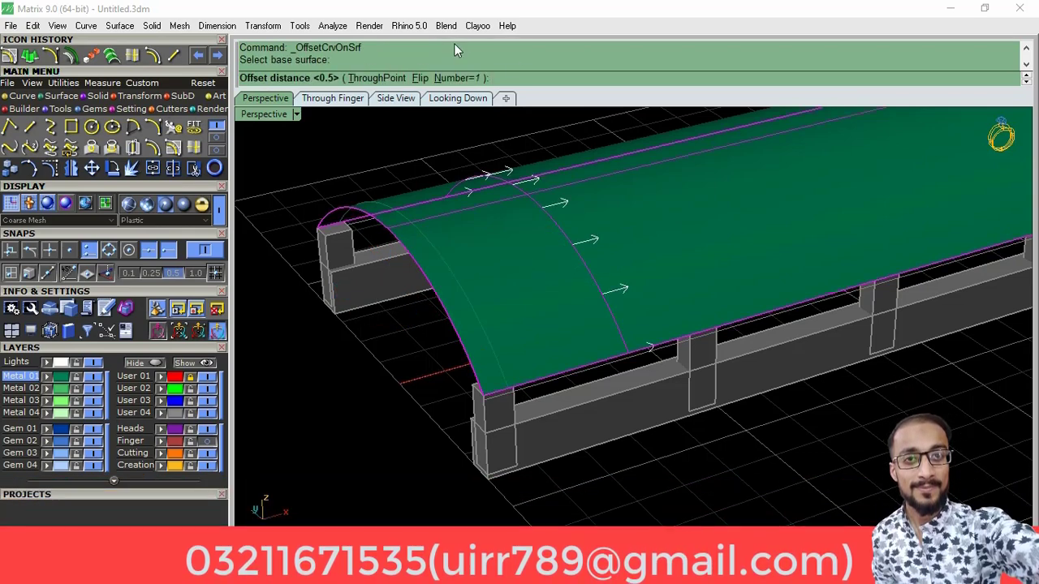
{"action": "left_click", "coordinate": [419, 78]}
{"action": "type", "text": ".5"}
{"action": "key", "text": "Return"}
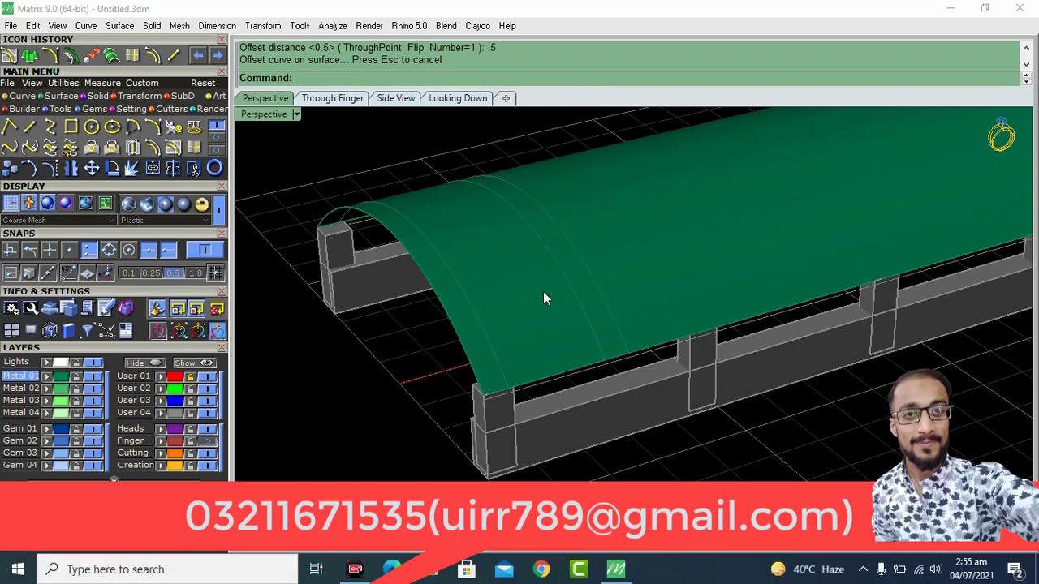
Step: Split the arched surface along the offset curves, then split the middle strip again
{"action": "left_click", "coordinate": [505, 280]}
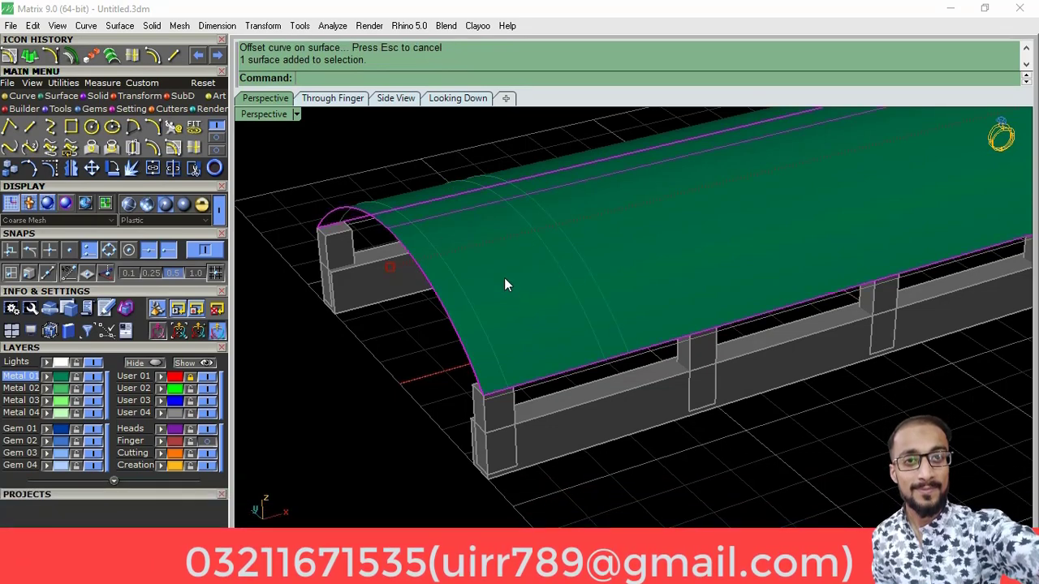
{"action": "type", "text": "split"}
{"action": "key", "text": "Return"}
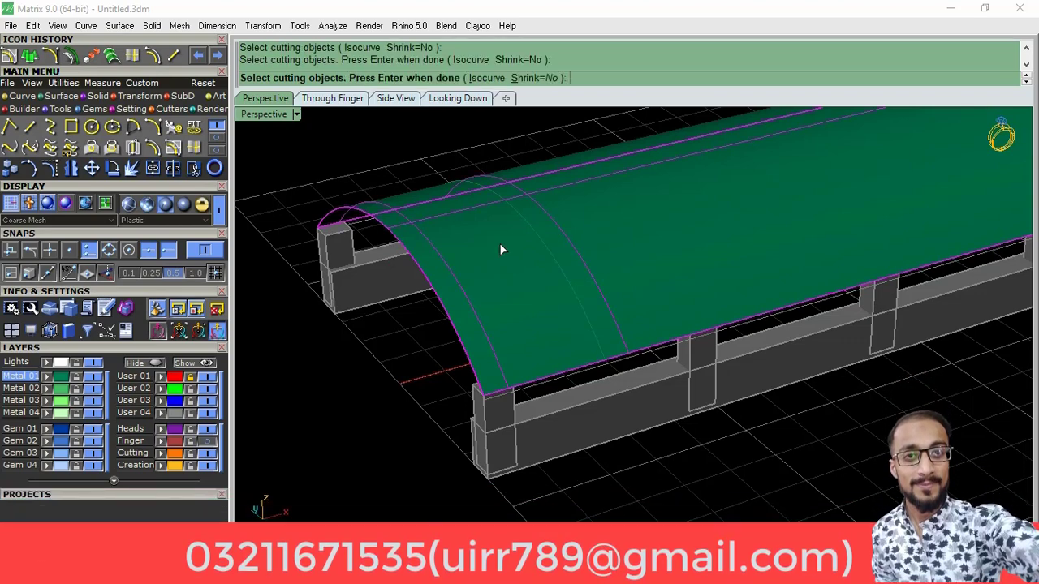
{"action": "key", "text": "Return"}
{"action": "left_click", "coordinate": [490, 256]}
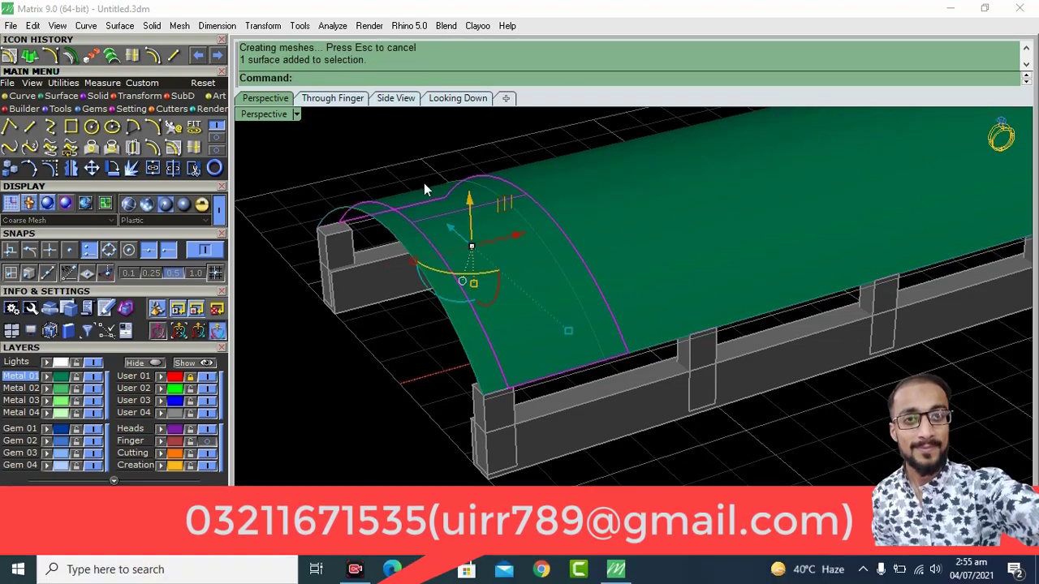
{"action": "key", "text": "Return"}
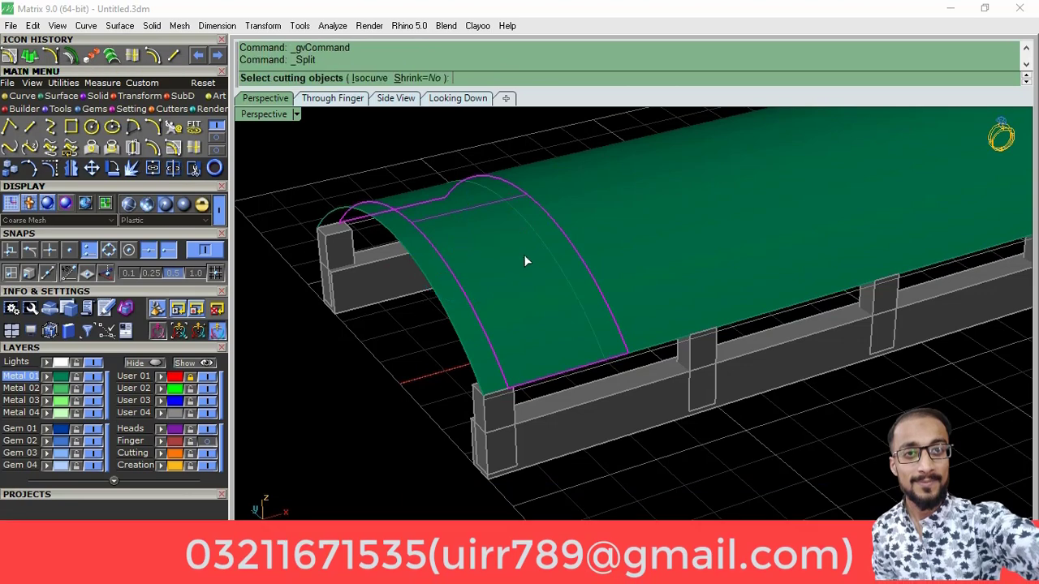
{"action": "left_click", "coordinate": [533, 230]}
{"action": "key", "text": "Return"}
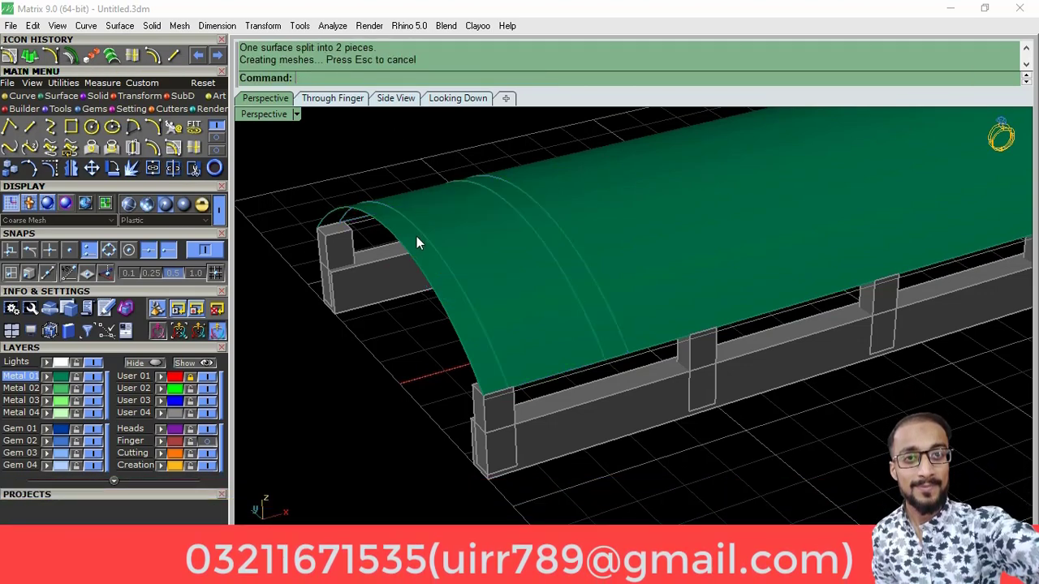
Step: Put both narrow arch strips on the blue layer and the middle strip on purple
{"action": "left_click", "coordinate": [417, 236]}
{"action": "left_click", "coordinate": [535, 214], "text": "shift"}
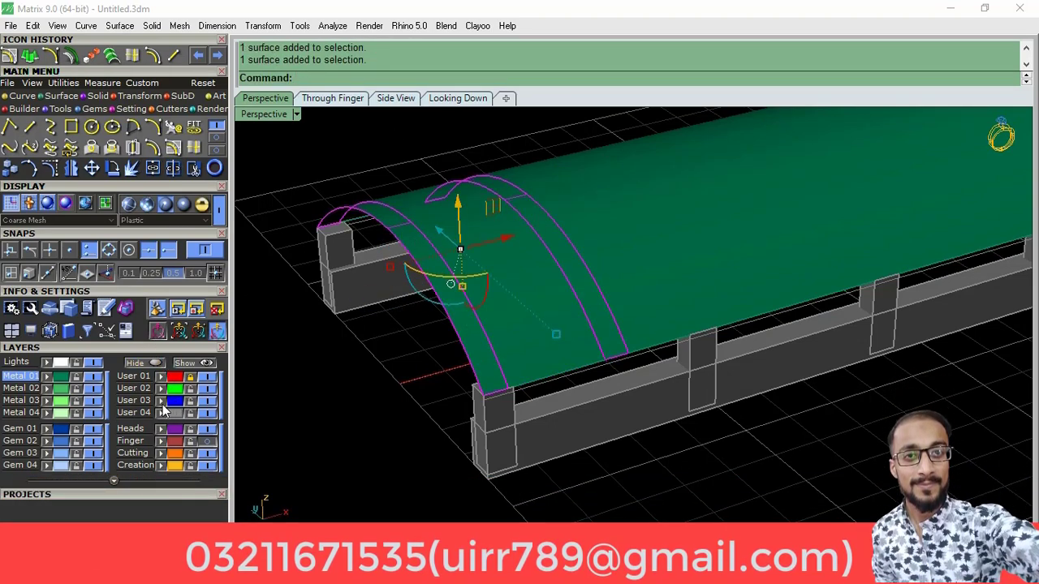
{"action": "left_click", "coordinate": [316, 452]}
{"action": "left_click", "coordinate": [517, 291]}
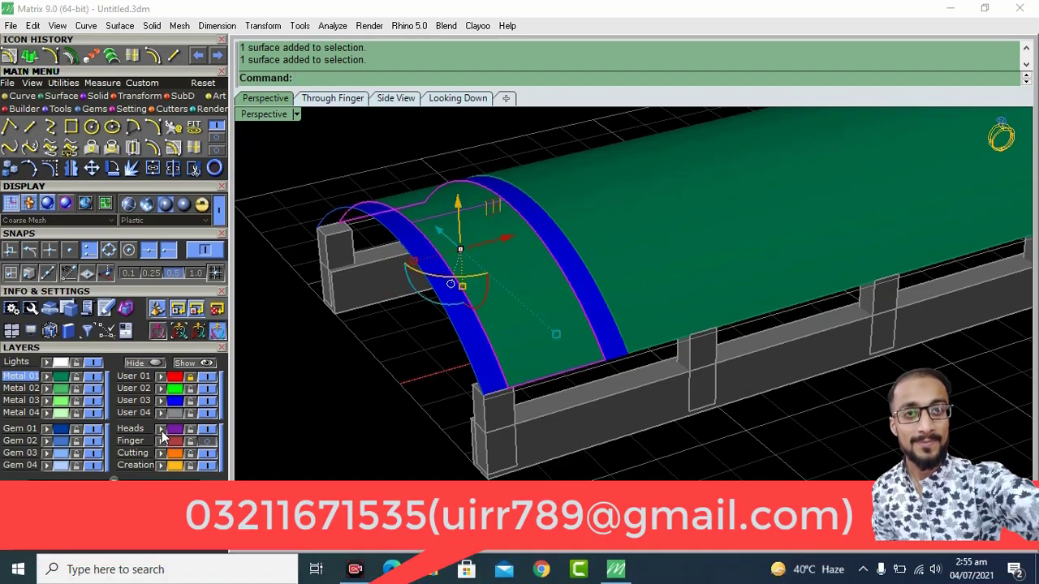
{"action": "mouse_move", "coordinate": [472, 287]}
{"action": "right_mouse_down"}
{"action": "mouse_move", "coordinate": [480, 376]}
{"action": "mouse_move", "coordinate": [479, 278]}
{"action": "mouse_move", "coordinate": [425, 249]}
{"action": "right_mouse_up"}
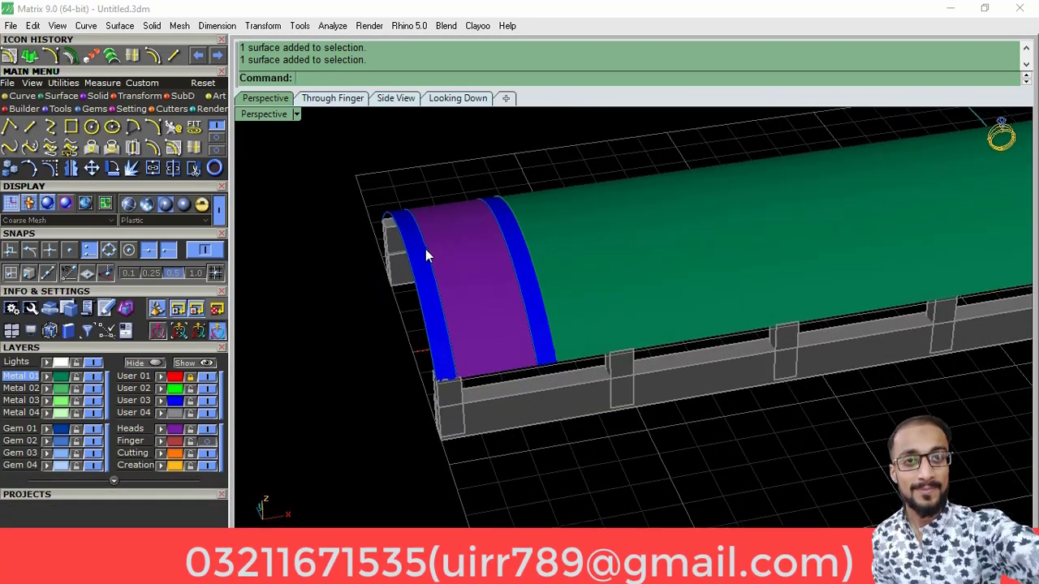
{"action": "scroll", "coordinate": [449, 256], "scroll_direction": "down", "scroll_amount": 3}
{"action": "scroll", "coordinate": [595, 244], "scroll_direction": "down", "scroll_amount": 3}
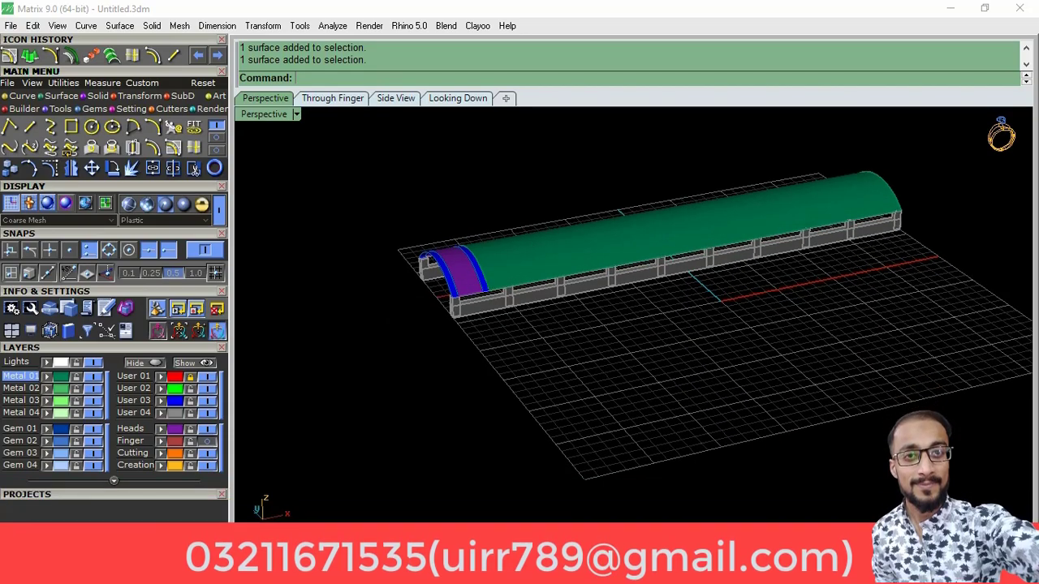
{"action": "scroll", "coordinate": [544, 329], "scroll_direction": "up", "scroll_amount": 1}
{"action": "scroll", "coordinate": [487, 296], "scroll_direction": "up", "scroll_amount": 5}
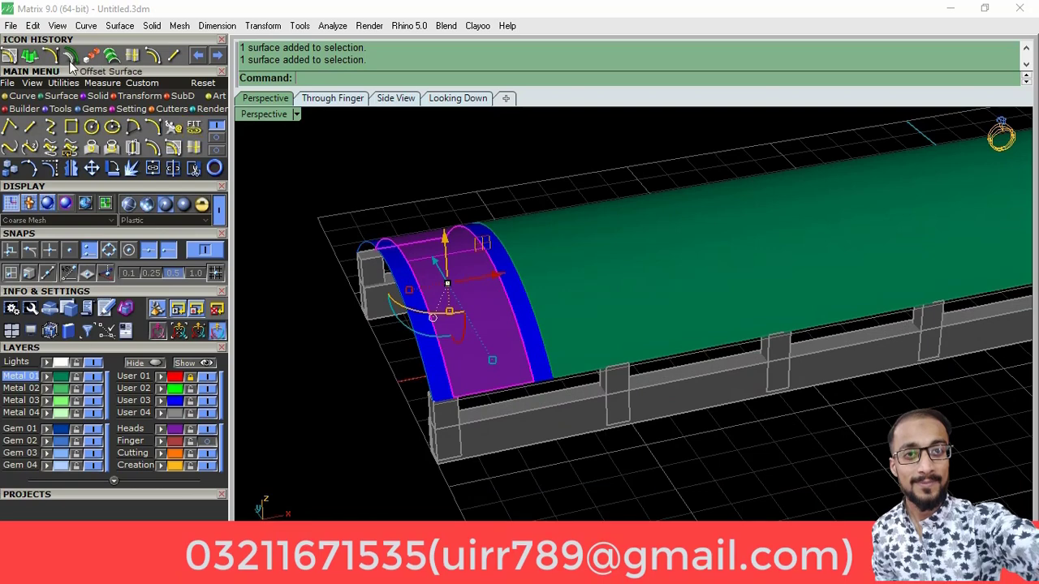
Step: Offset the purple middle strip by 0.45 to give it thickness
{"action": "left_click", "coordinate": [194, 126]}
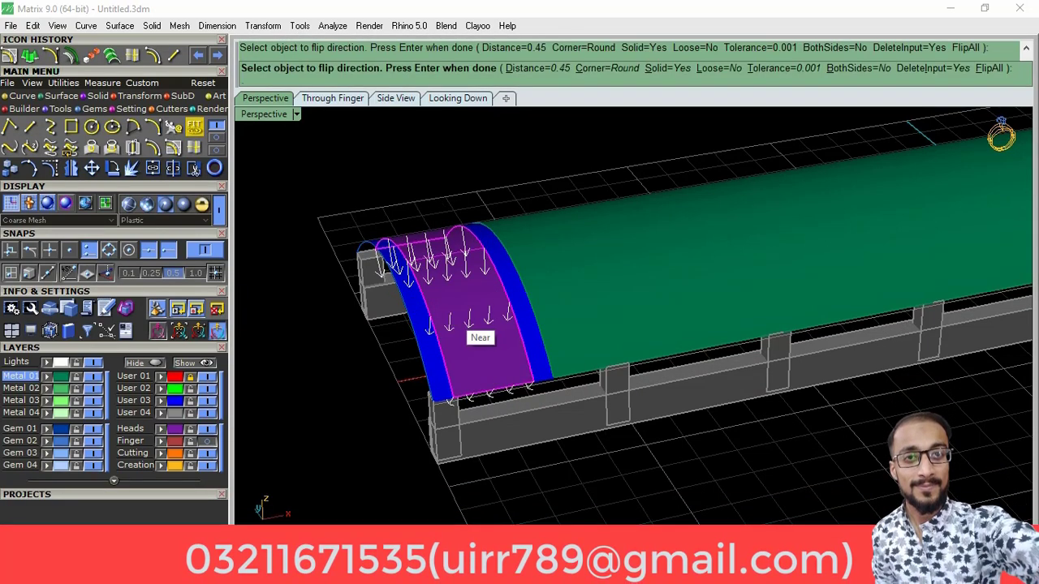
{"action": "type", "text": ".4"}
{"action": "key", "text": "Return"}
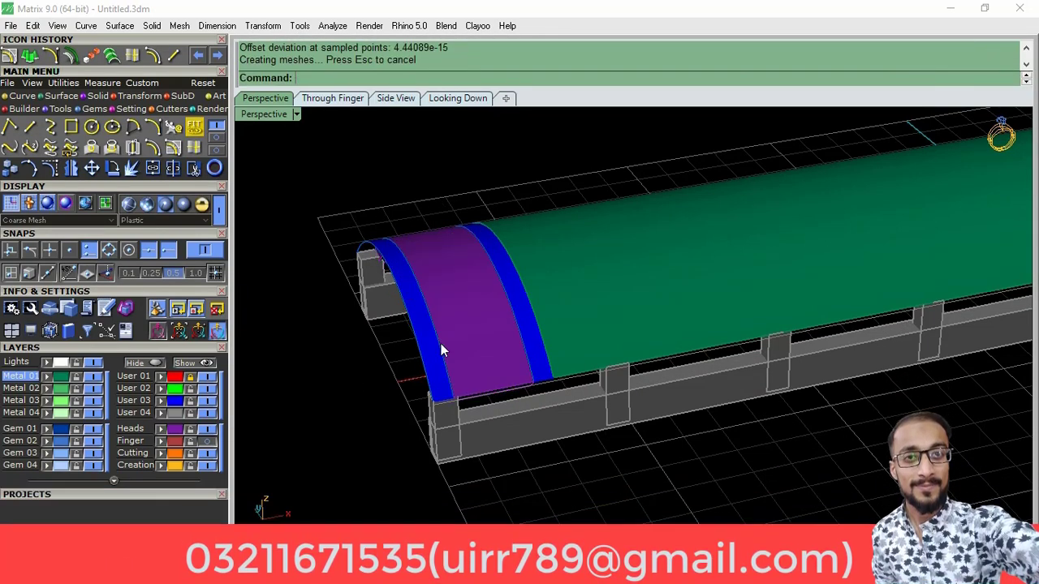
{"action": "scroll", "coordinate": [414, 349], "scroll_direction": "up", "scroll_amount": 5}
Step: Offset both blue strips 0.4 as solids on both sides
{"action": "left_click", "coordinate": [398, 351]}
{"action": "left_click", "coordinate": [691, 252]}
{"action": "key", "text": "Return"}
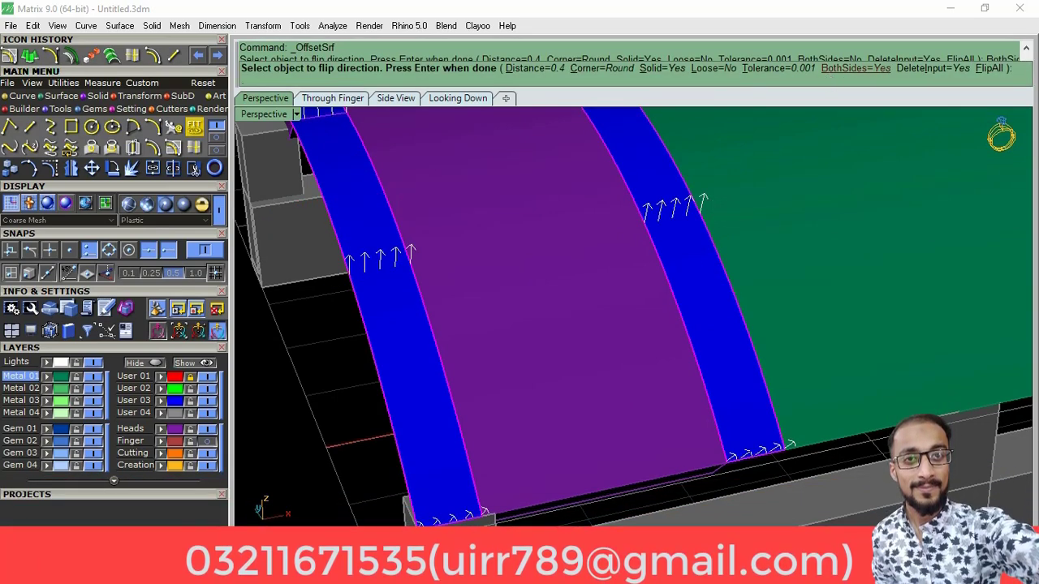
{"action": "type", "text": "4"}
{"action": "key", "text": "Return"}
{"action": "scroll", "coordinate": [545, 388], "scroll_direction": "down", "scroll_amount": 5}
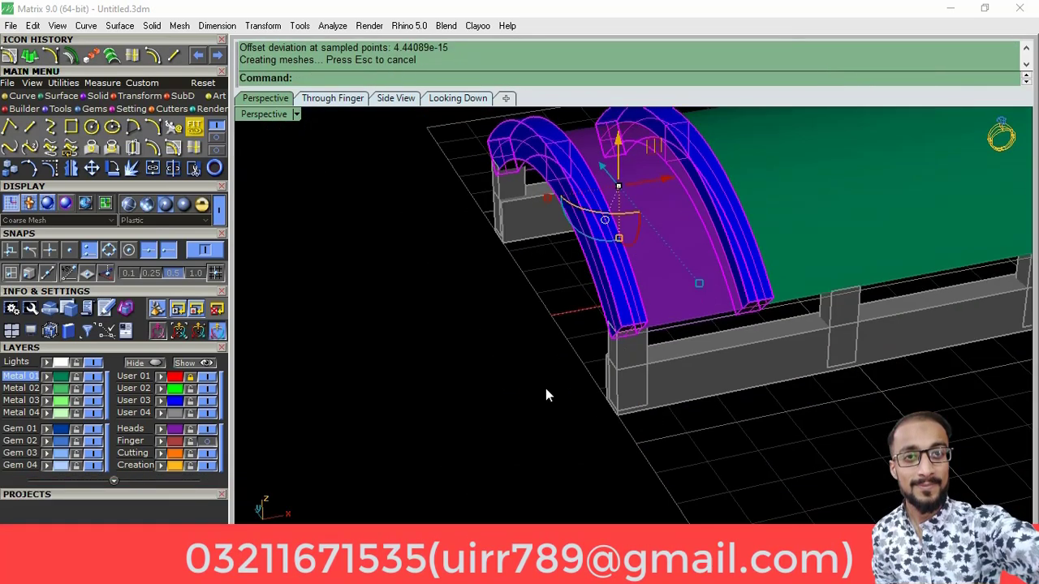
{"action": "scroll", "coordinate": [697, 284], "scroll_direction": "up", "scroll_amount": 3}
{"action": "scroll", "coordinate": [659, 304], "scroll_direction": "up", "scroll_amount": 3}
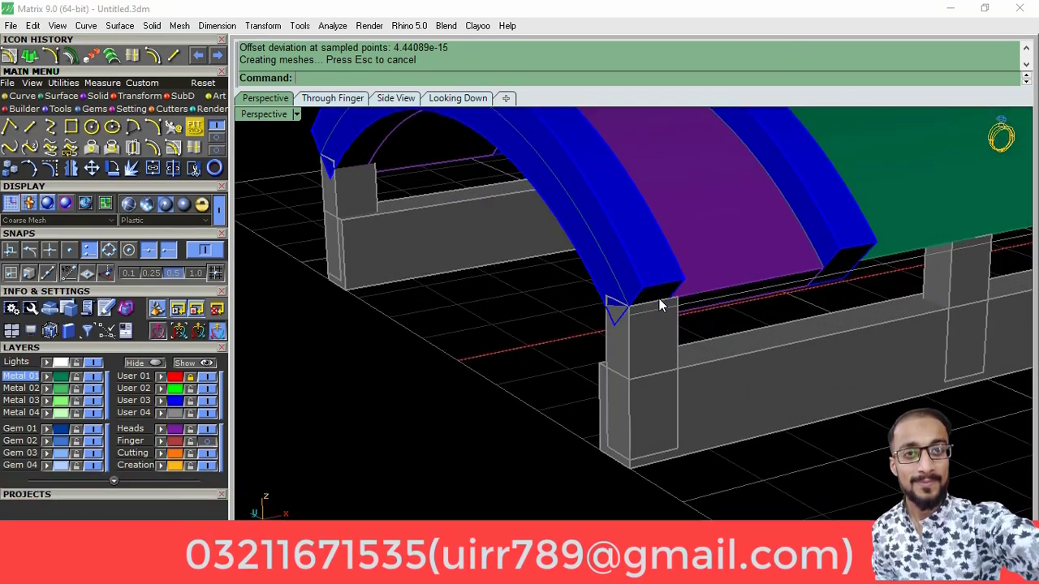
{"action": "scroll", "coordinate": [647, 297], "scroll_direction": "down", "scroll_amount": 2}
{"action": "right_click_drag", "start_coordinate": [576, 207], "coordinate": [571, 243], "text": "shift"}
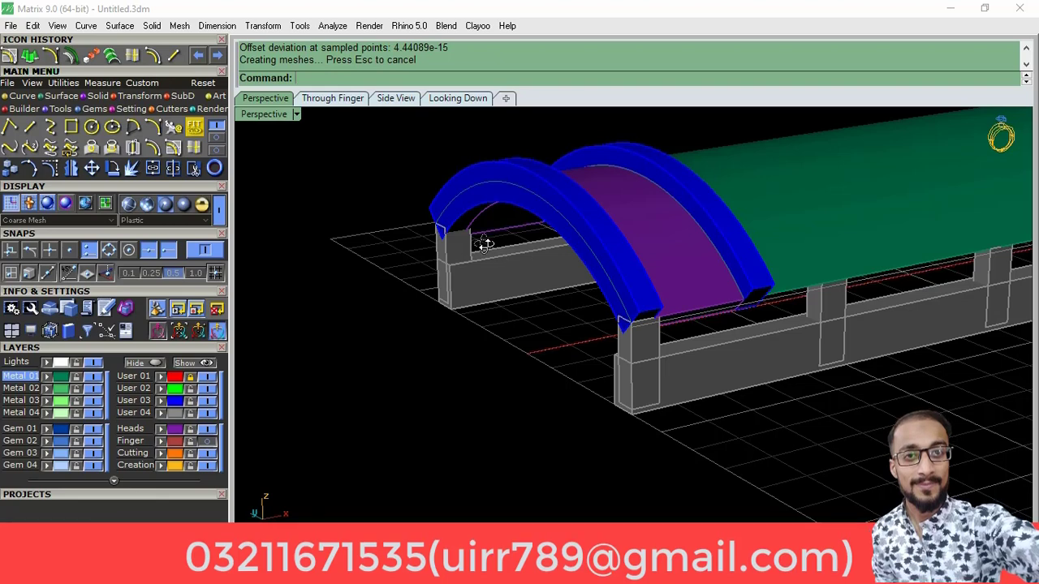
{"action": "right_click_drag", "start_coordinate": [484, 243], "coordinate": [479, 264]}
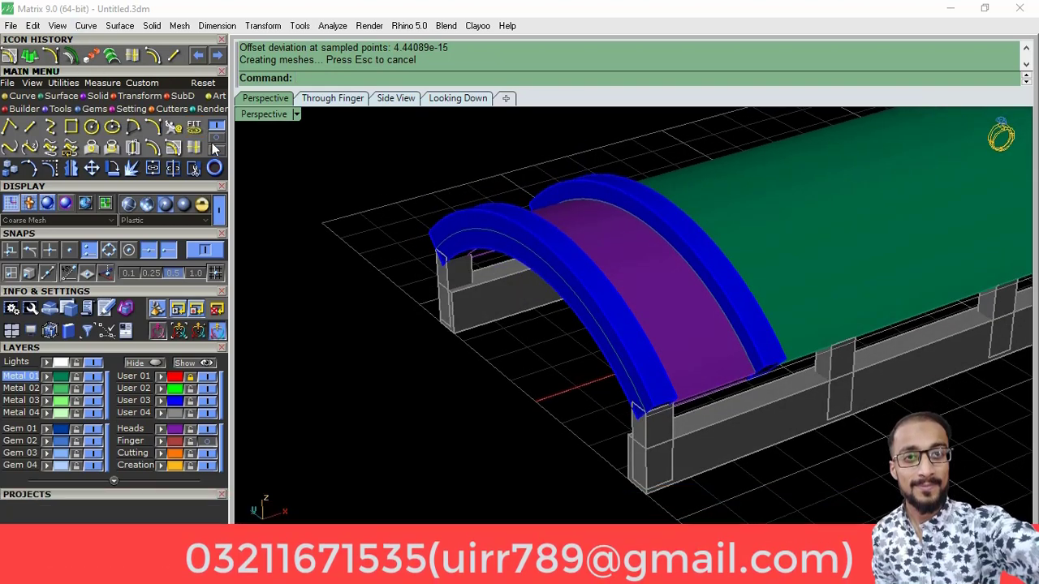
Step: Duplicate the front rail's top edge with DupEdge, then delete the copied curve
{"action": "left_click", "coordinate": [212, 143]}
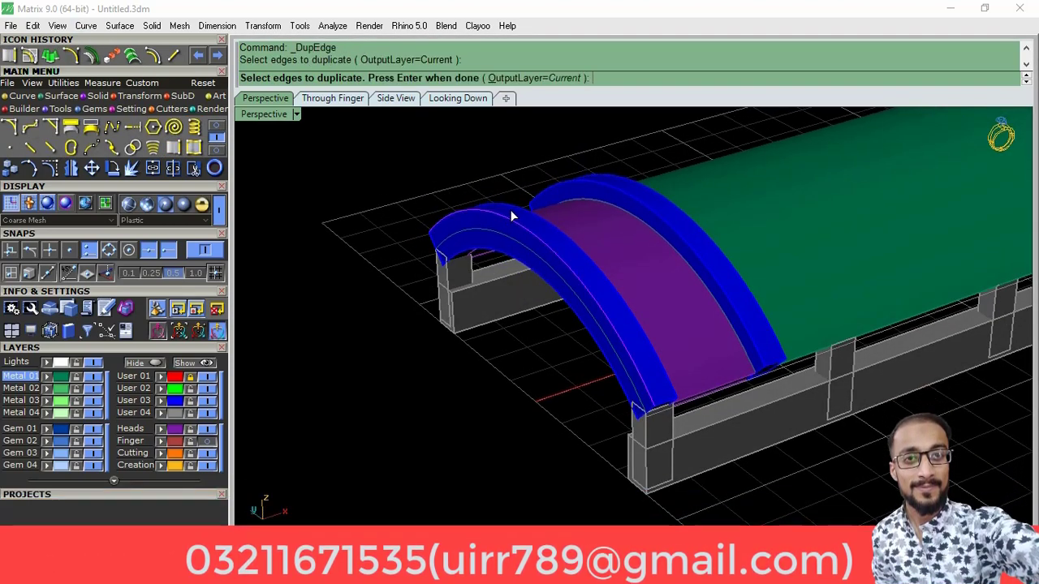
{"action": "left_click", "coordinate": [511, 211]}
{"action": "key", "text": "Return"}
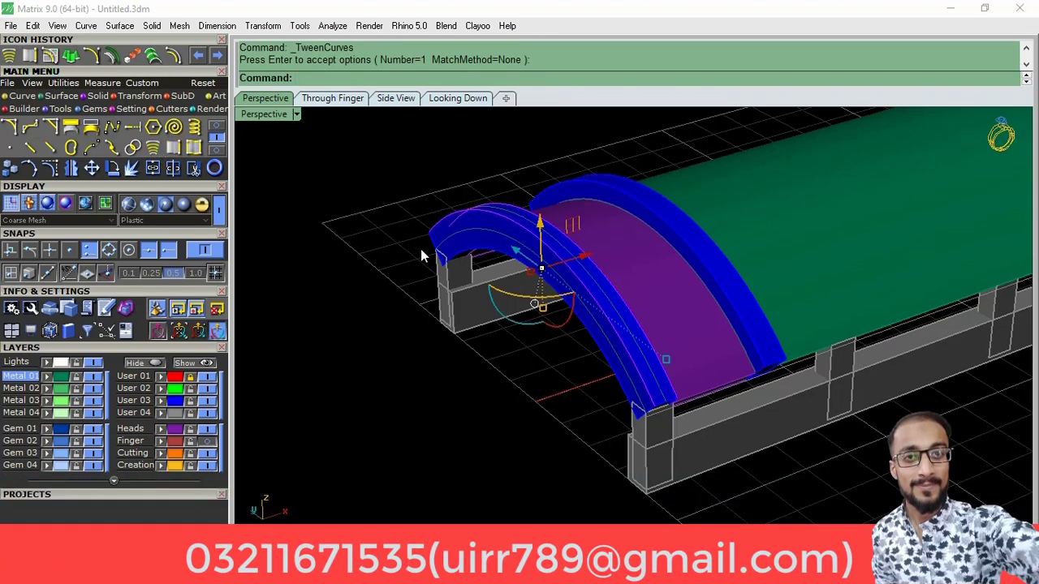
{"action": "key", "text": "Delete"}
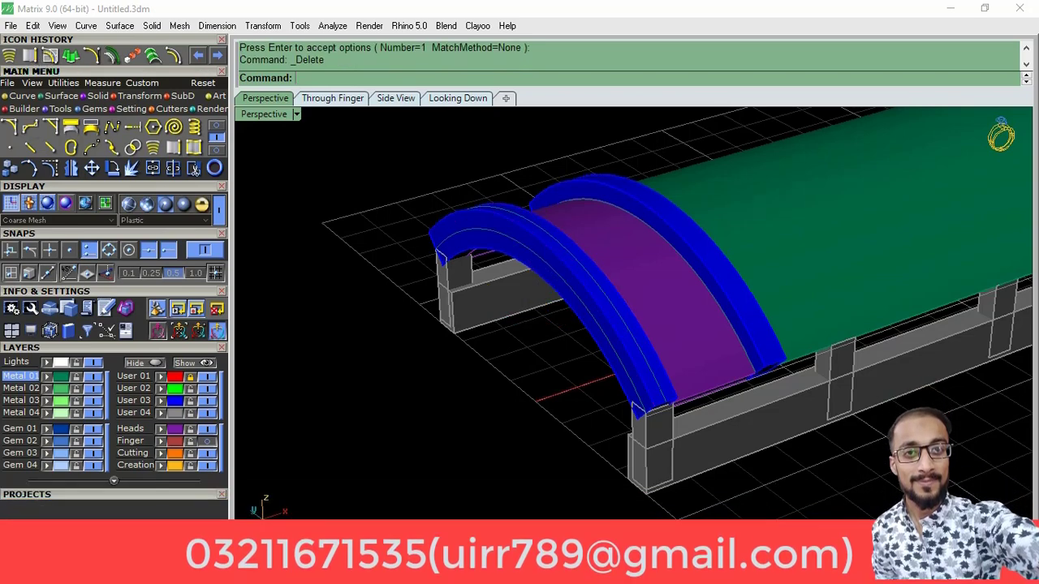
Step: Tween curves along the front rail's top, delete the extra, and select the remaining curve
{"action": "left_click", "coordinate": [132, 126]}
{"action": "scroll", "coordinate": [631, 203], "scroll_direction": "up", "scroll_amount": 2}
{"action": "left_click", "coordinate": [648, 174]}
{"action": "key", "text": "Return"}
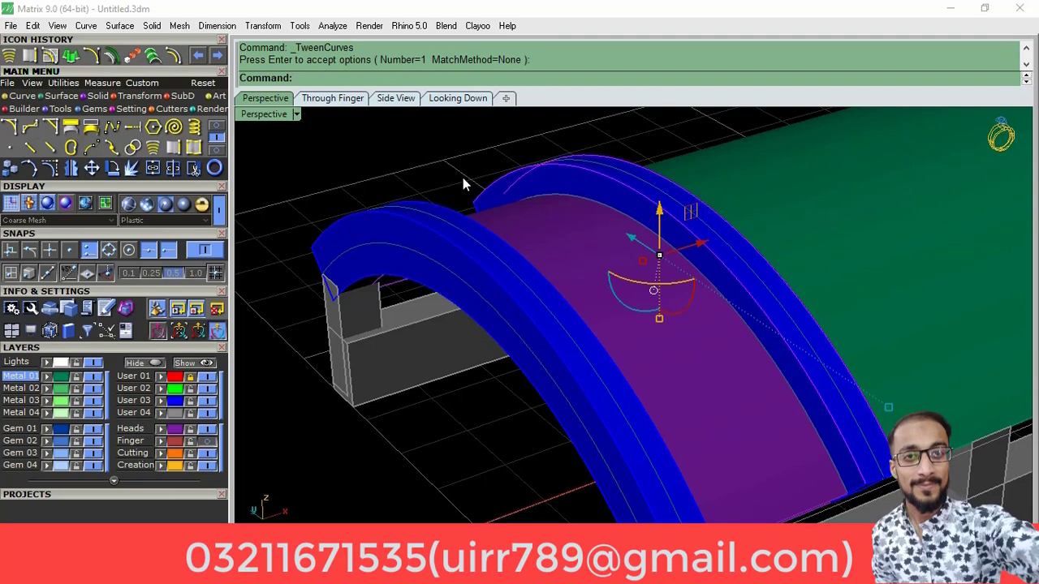
{"action": "key", "text": "Delete"}
{"action": "left_click", "coordinate": [426, 212]}
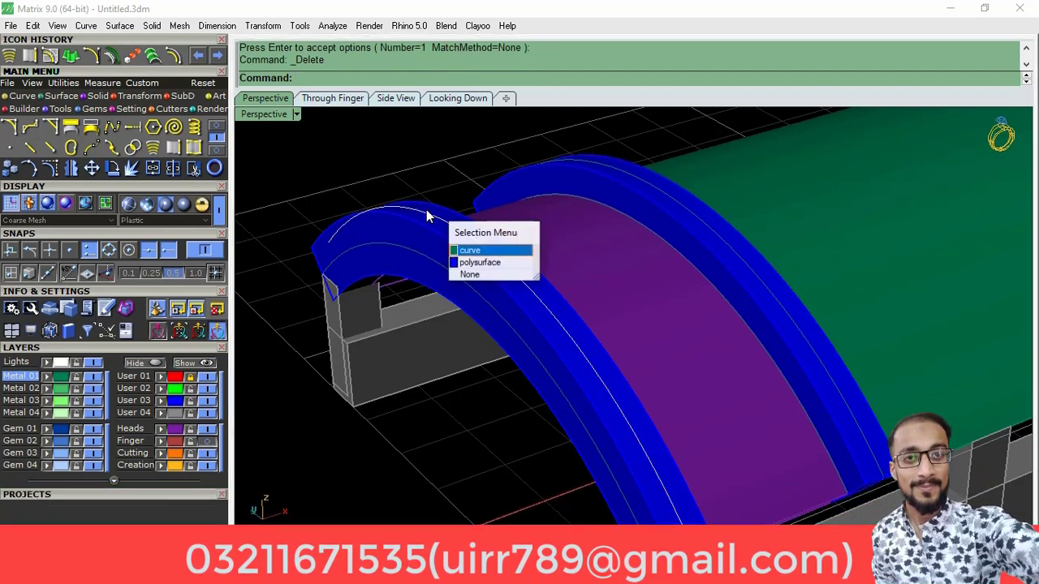
{"action": "left_click", "coordinate": [479, 252]}
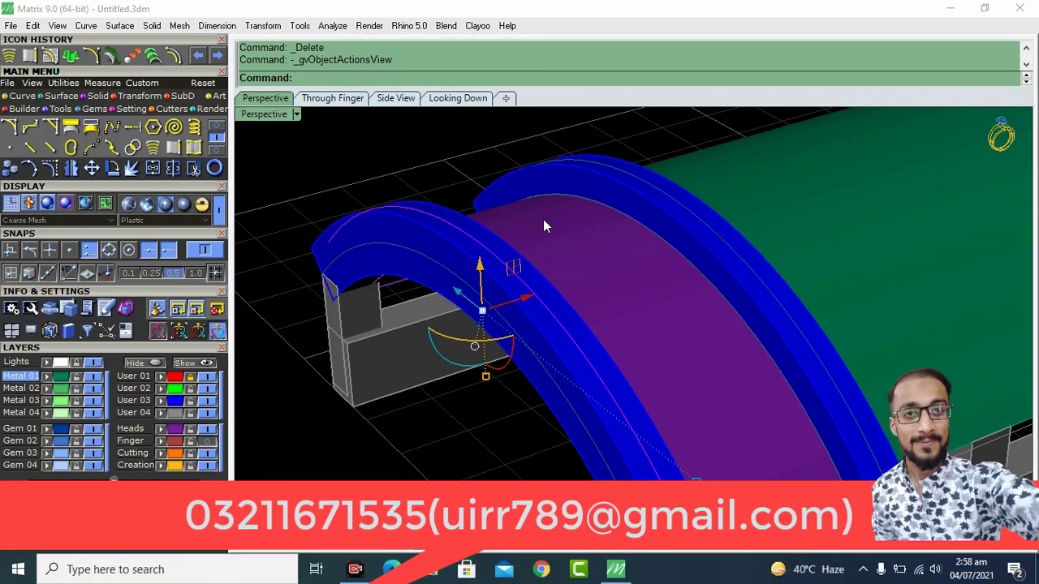
Step: Run Bead on Curve on the curve with 0.6 mm beads spanning its full length
{"action": "left_click", "coordinate": [482, 343]}
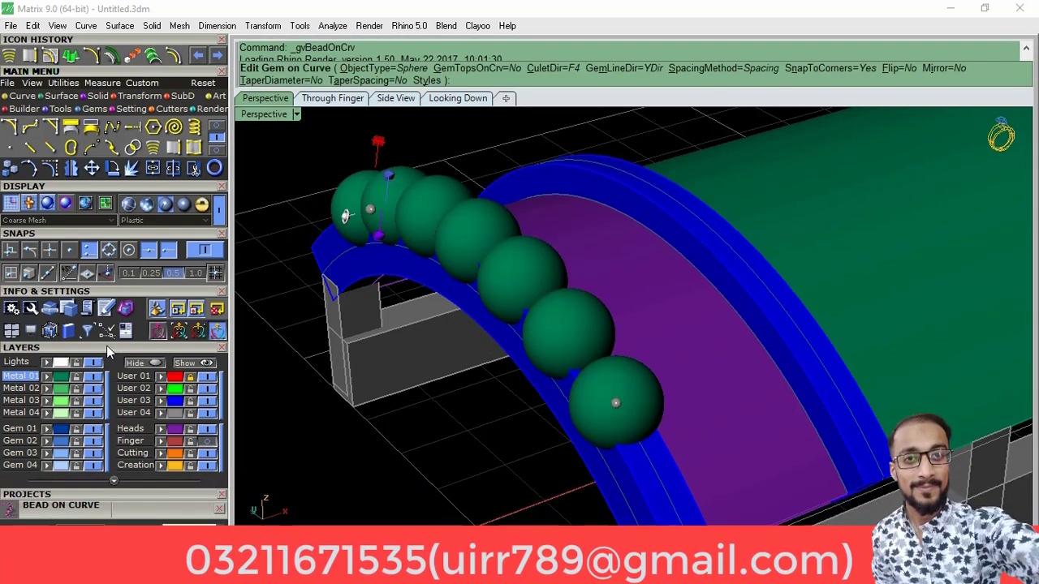
{"action": "left_click", "coordinate": [107, 348]}
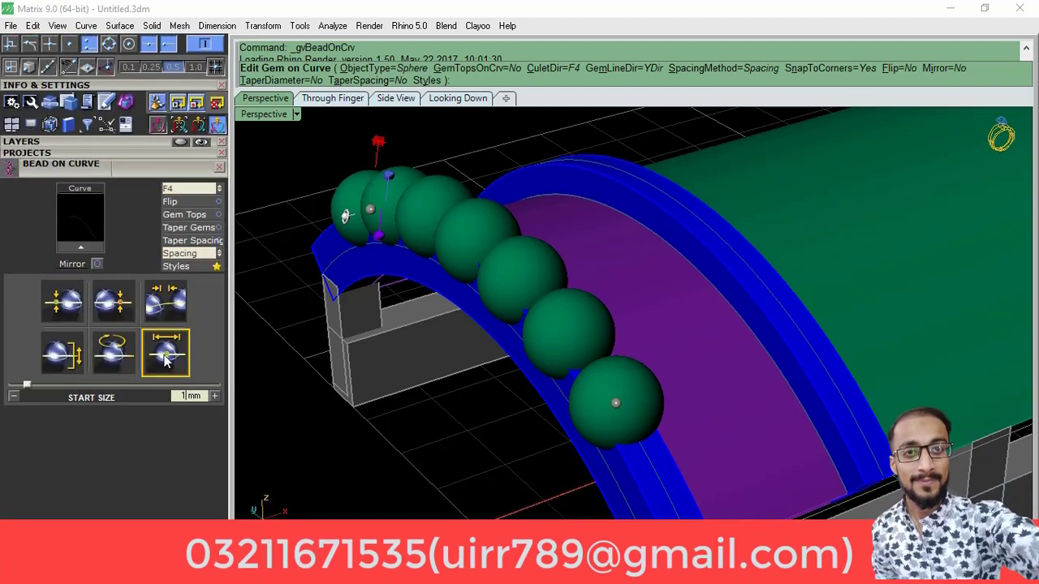
{"action": "left_click_drag", "start_coordinate": [163, 361], "coordinate": [215, 368]}
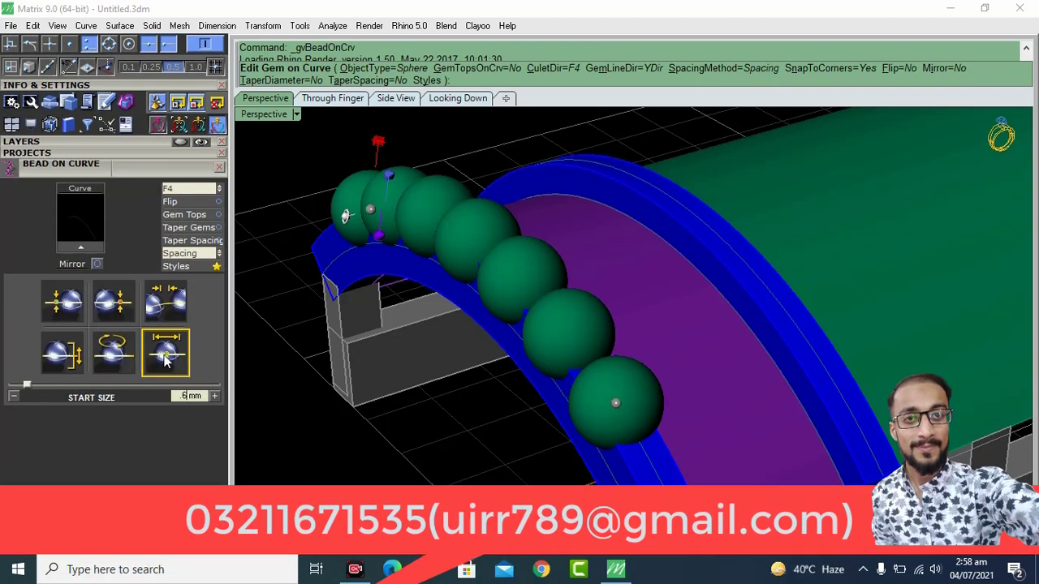
{"action": "left_click", "coordinate": [65, 315]}
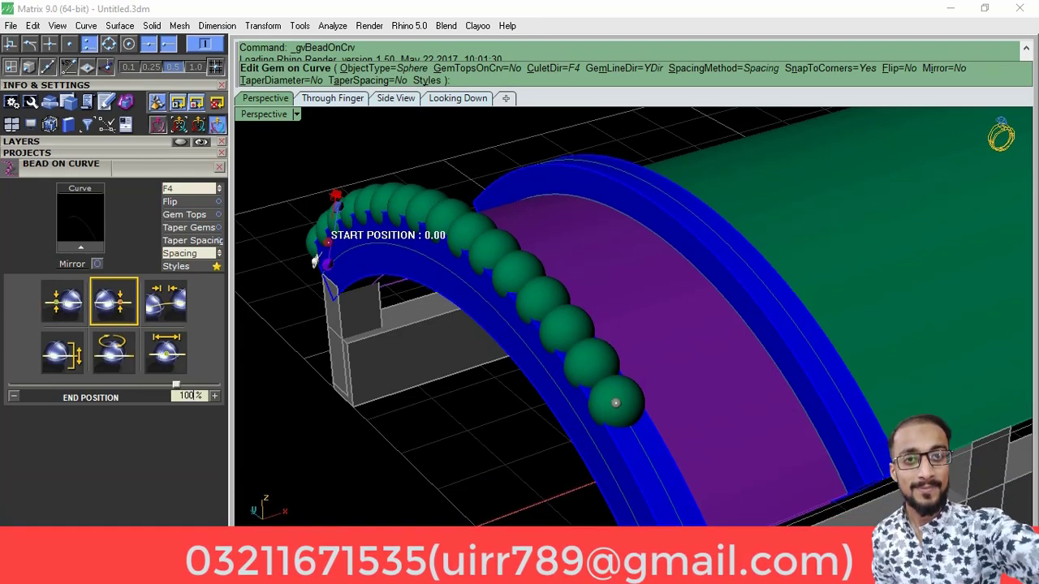
{"action": "left_click", "coordinate": [172, 306]}
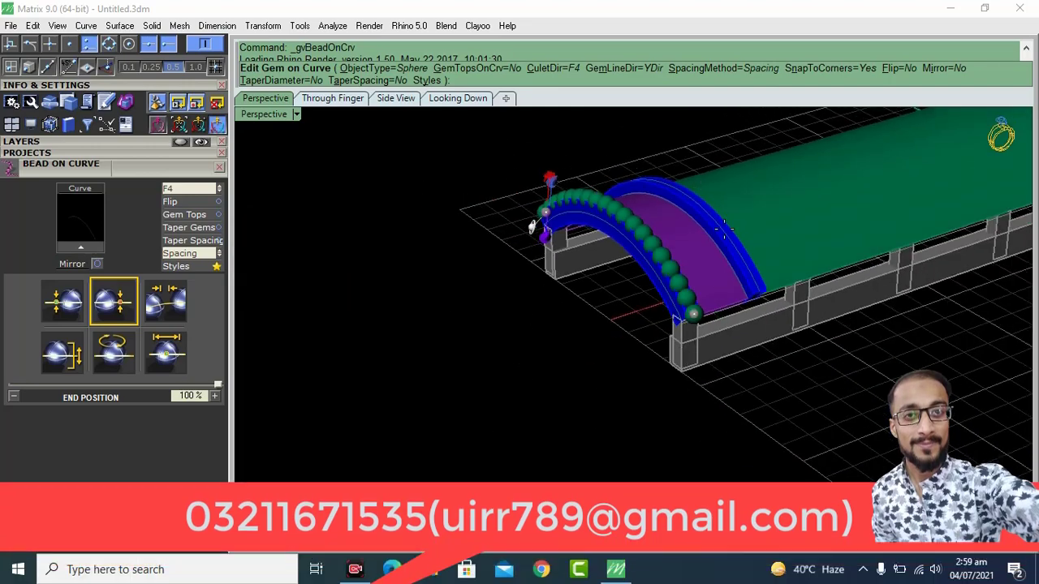
Step: Set bead row end to 96.9%, start to 2.7%, spacing 0.02 mm, and accept
{"action": "left_click_drag", "start_coordinate": [617, 357], "coordinate": [609, 342]}
{"action": "scroll", "coordinate": [607, 352], "scroll_direction": "down", "scroll_amount": 3}
{"action": "right_click_drag", "start_coordinate": [607, 352], "coordinate": [726, 314]}
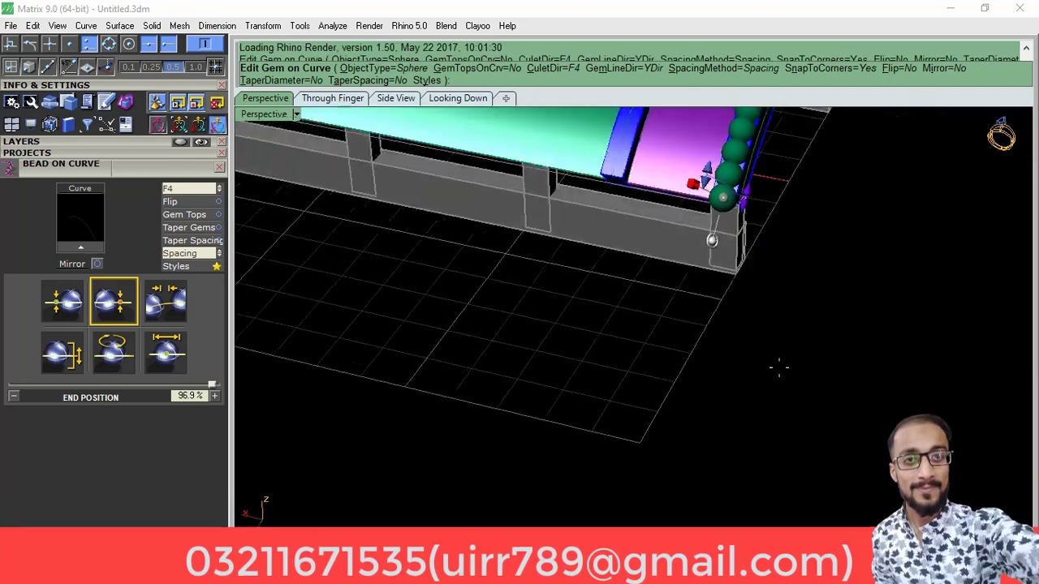
{"action": "scroll", "coordinate": [639, 306], "scroll_direction": "up", "scroll_amount": 3}
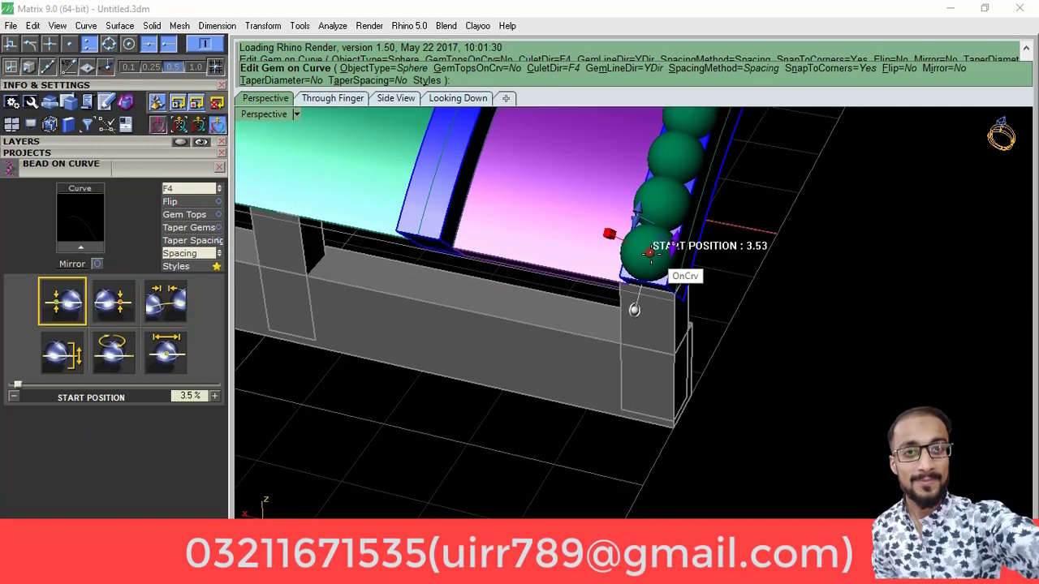
{"action": "mouse_move", "coordinate": [650, 247]}
{"action": "left_mouse_down"}
{"action": "mouse_move", "coordinate": [648, 258]}
{"action": "mouse_move", "coordinate": [671, 231]}
{"action": "left_mouse_up"}
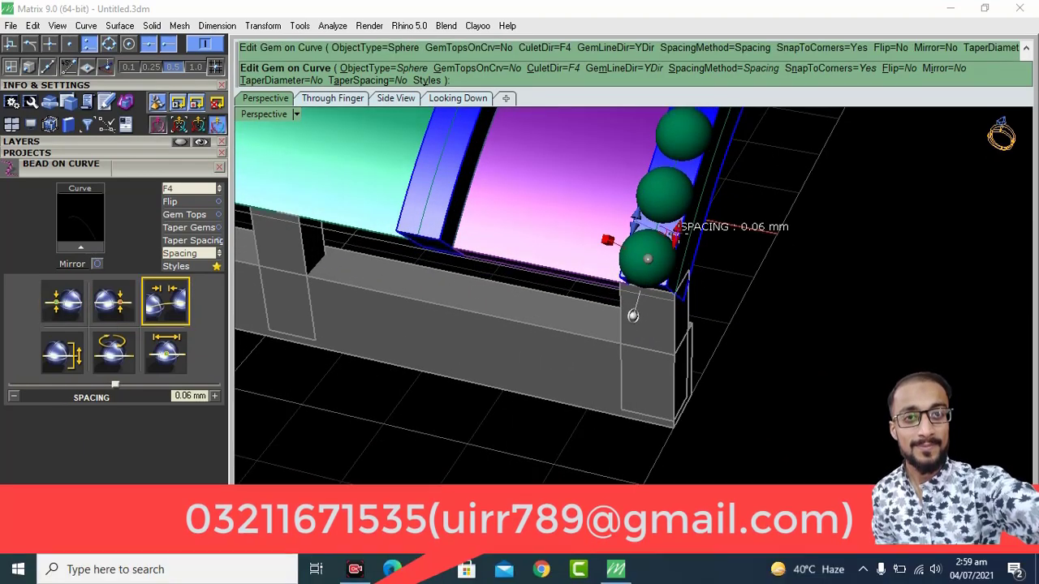
{"action": "scroll", "coordinate": [803, 317], "scroll_direction": "down", "scroll_amount": 5}
{"action": "right_click_drag", "start_coordinate": [803, 317], "coordinate": [634, 256]}
{"action": "right_click", "coordinate": [634, 256]}
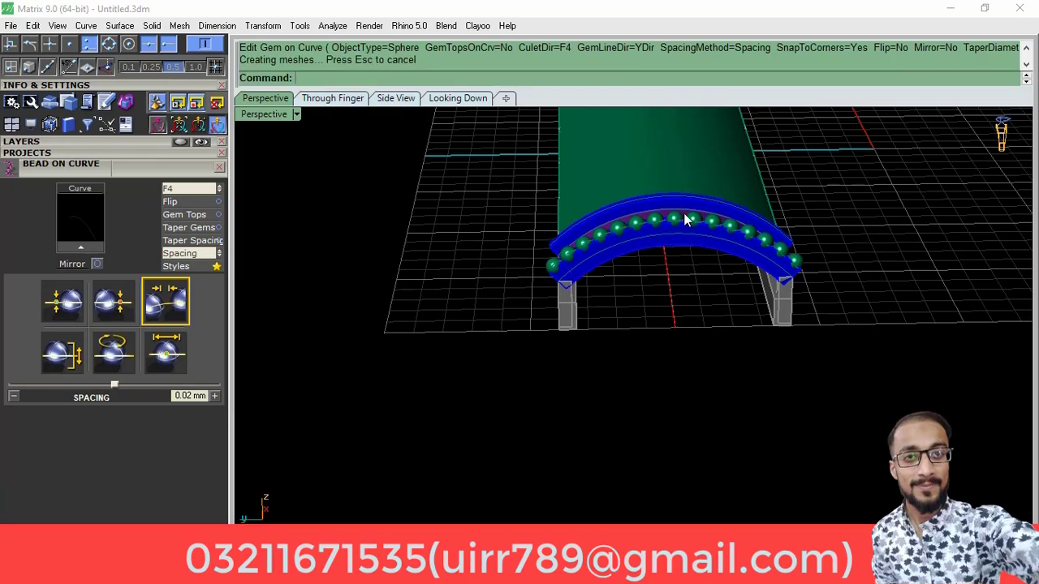
Step: Select the 15 new bead spheres, then pick the band's opposite edge
{"action": "scroll", "coordinate": [671, 266], "scroll_direction": "up", "scroll_amount": 2}
{"action": "scroll", "coordinate": [666, 268], "scroll_direction": "up", "scroll_amount": 2}
{"action": "scroll", "coordinate": [659, 272], "scroll_direction": "up", "scroll_amount": 4}
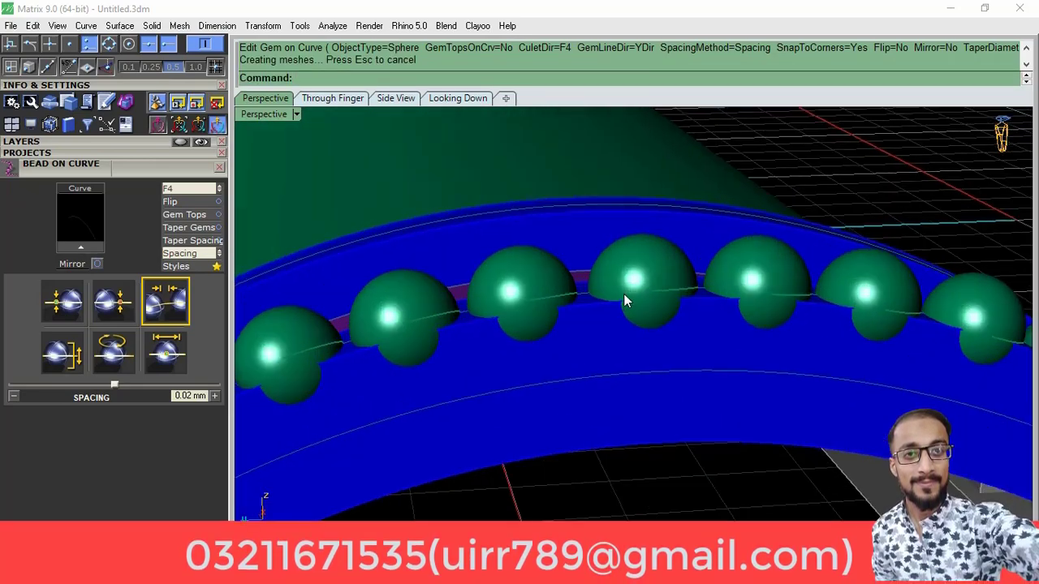
{"action": "left_click", "coordinate": [654, 276]}
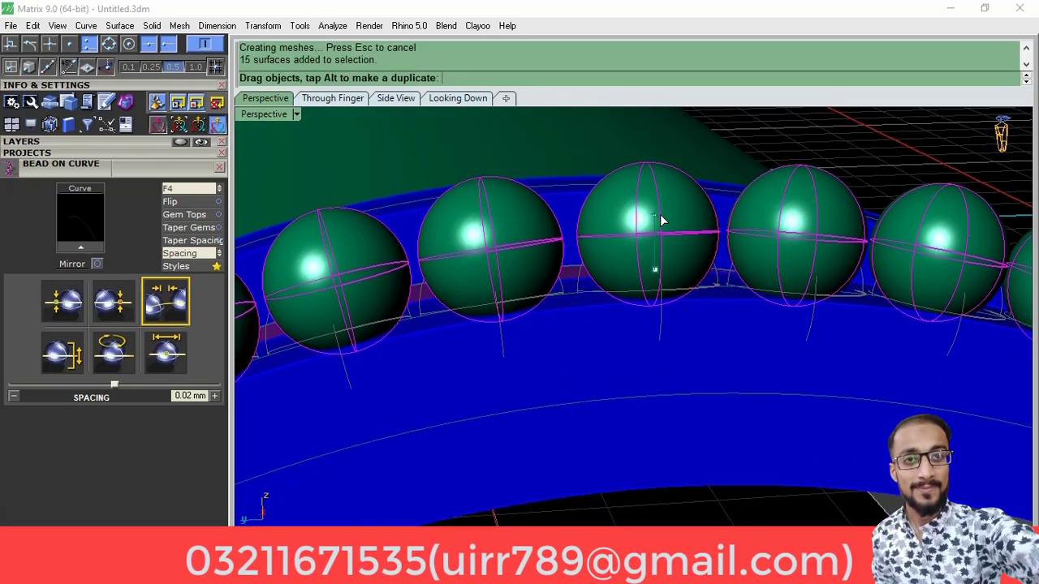
{"action": "scroll", "coordinate": [463, 365], "scroll_direction": "down", "scroll_amount": 2}
{"action": "scroll", "coordinate": [842, 239], "scroll_direction": "down", "scroll_amount": 3}
{"action": "right_click_drag", "start_coordinate": [842, 238], "coordinate": [644, 376]}
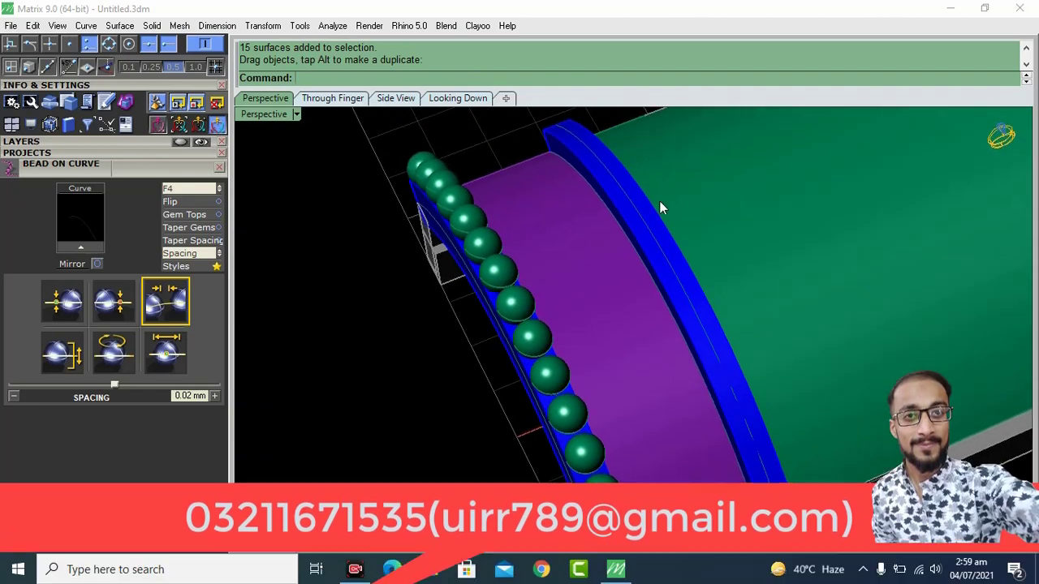
{"action": "left_click", "coordinate": [644, 225]}
Step: Run Bead on Curve on the opposite edge curve, matching style from a first-row bead
{"action": "left_click", "coordinate": [653, 235]}
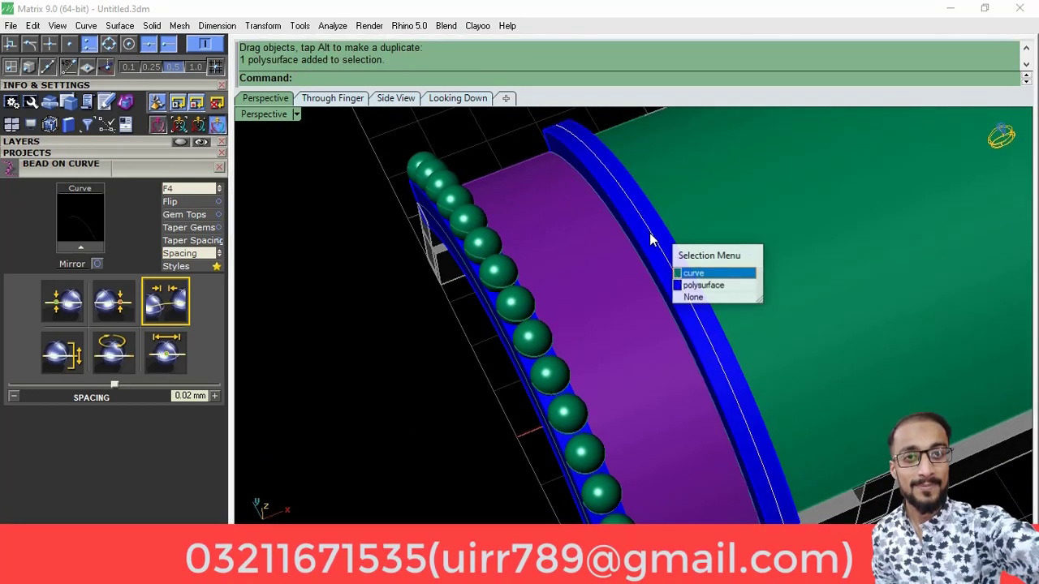
{"action": "left_click", "coordinate": [694, 273]}
{"action": "left_click", "coordinate": [82, 247]}
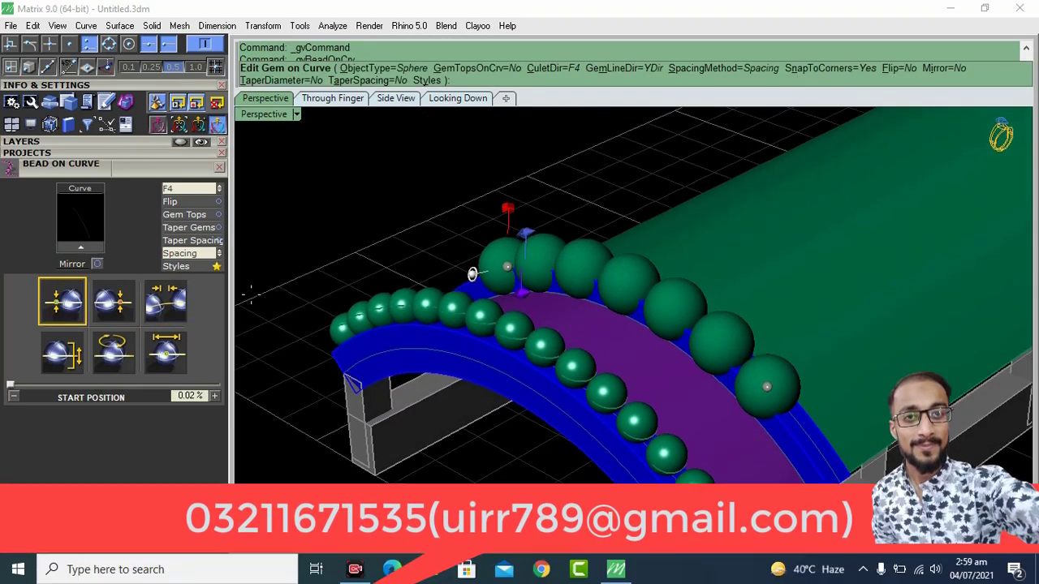
{"action": "left_click", "coordinate": [176, 266]}
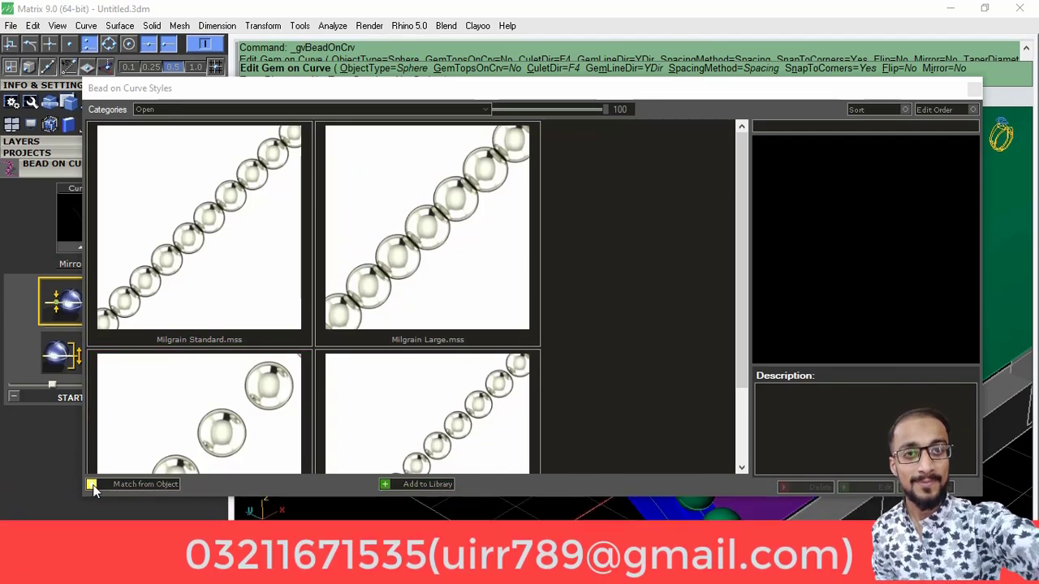
{"action": "left_click", "coordinate": [93, 486]}
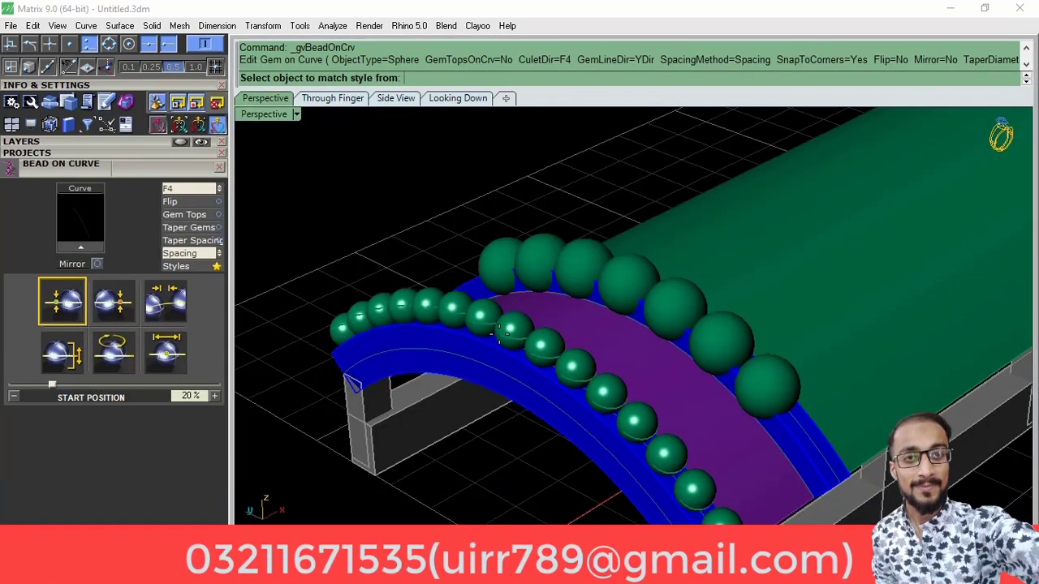
{"action": "left_click", "coordinate": [505, 332]}
Step: Accept the matched second bead row and close the Bead on Curve settings
{"action": "scroll", "coordinate": [734, 330], "scroll_direction": "down", "scroll_amount": 3}
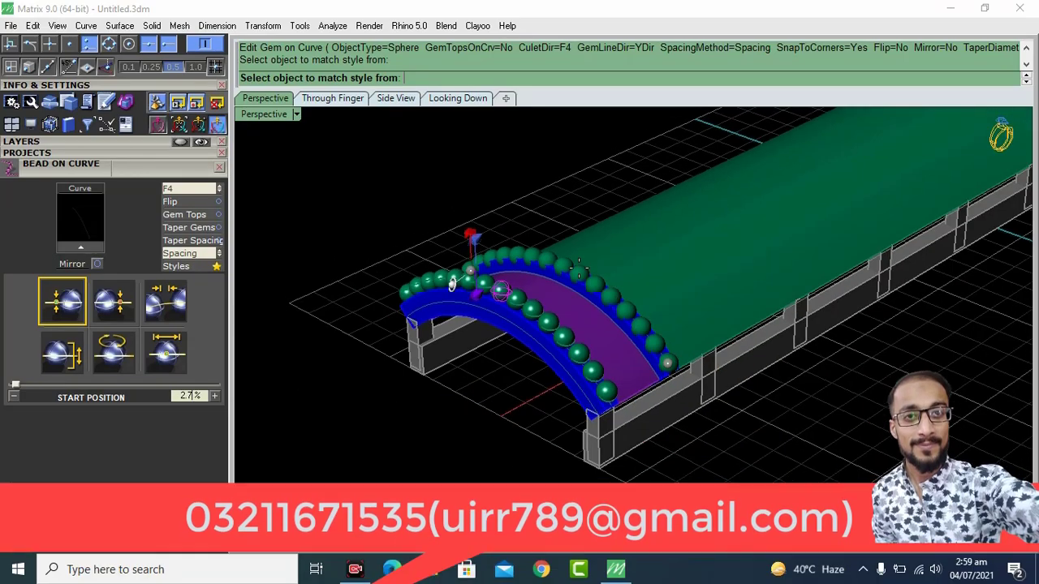
{"action": "right_click_drag", "start_coordinate": [734, 331], "coordinate": [788, 327]}
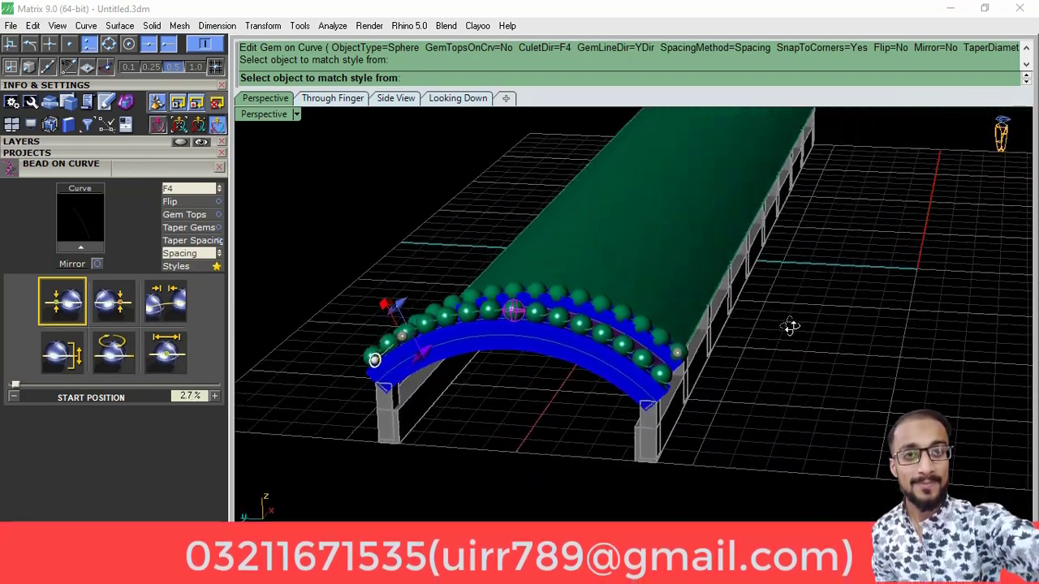
{"action": "left_click", "coordinate": [516, 310]}
{"action": "scroll", "coordinate": [536, 300], "scroll_direction": "up", "scroll_amount": 2}
{"action": "scroll", "coordinate": [564, 284], "scroll_direction": "up", "scroll_amount": 2}
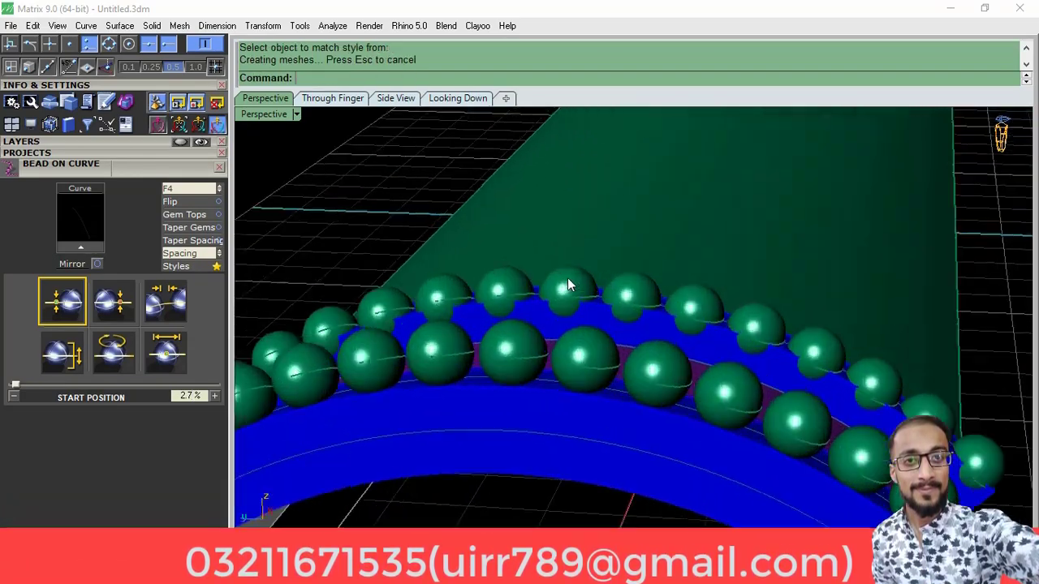
{"action": "scroll", "coordinate": [569, 288], "scroll_direction": "up", "scroll_amount": 2}
{"action": "scroll", "coordinate": [574, 297], "scroll_direction": "down", "scroll_amount": 1}
{"action": "scroll", "coordinate": [574, 297], "scroll_direction": "down", "scroll_amount": 2}
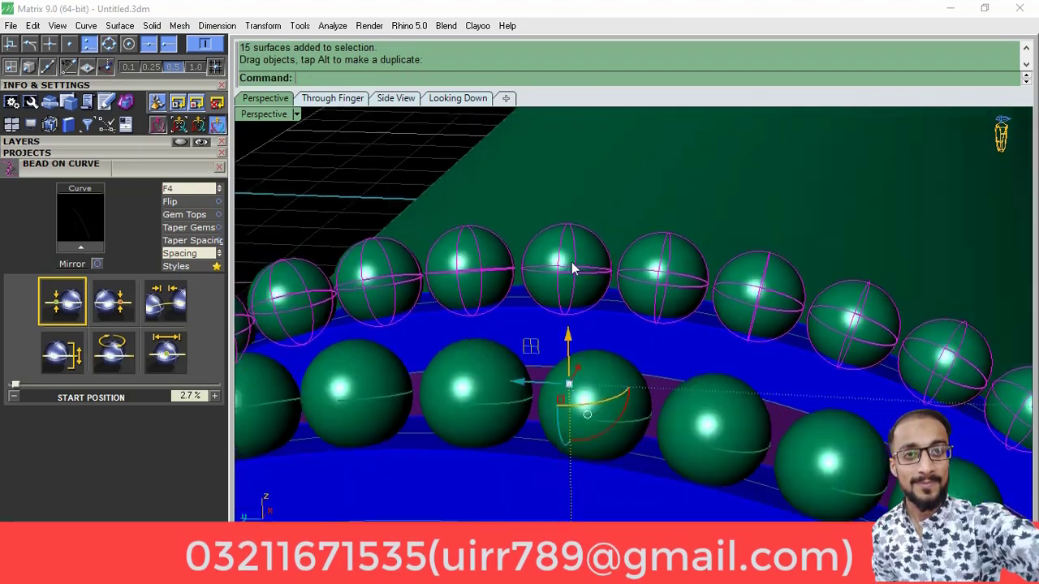
{"action": "mouse_move", "coordinate": [574, 297]}
{"action": "right_mouse_down"}
{"action": "mouse_move", "coordinate": [573, 349]}
{"action": "mouse_move", "coordinate": [555, 260]}
{"action": "right_mouse_up"}
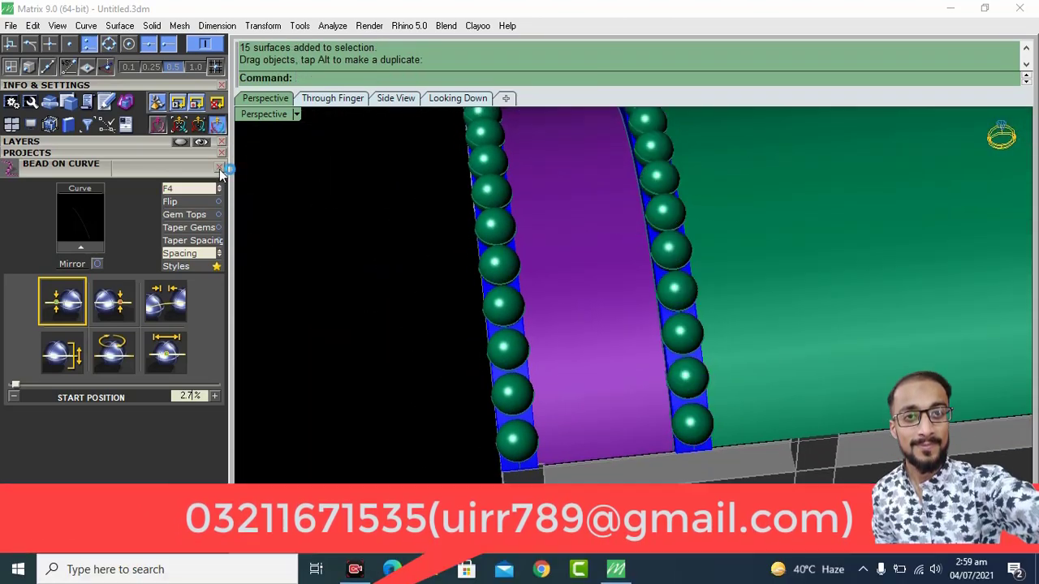
{"action": "left_click", "coordinate": [219, 168]}
Step: Extract an isocurve down the purple band's middle, then bring up the F6 actions list
{"action": "scroll", "coordinate": [151, 417], "scroll_direction": "up", "scroll_amount": 4}
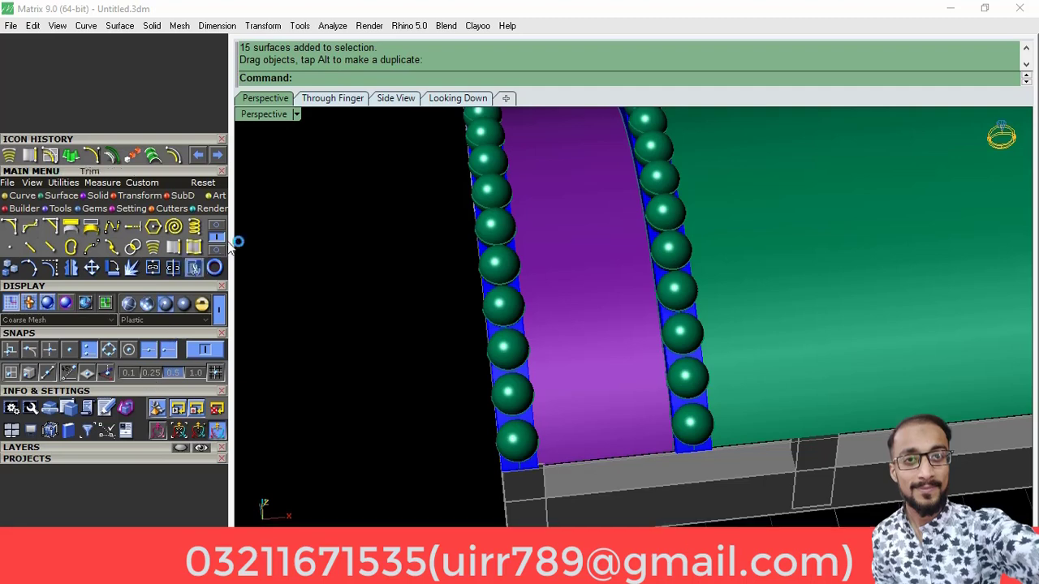
{"action": "left_click", "coordinate": [217, 235]}
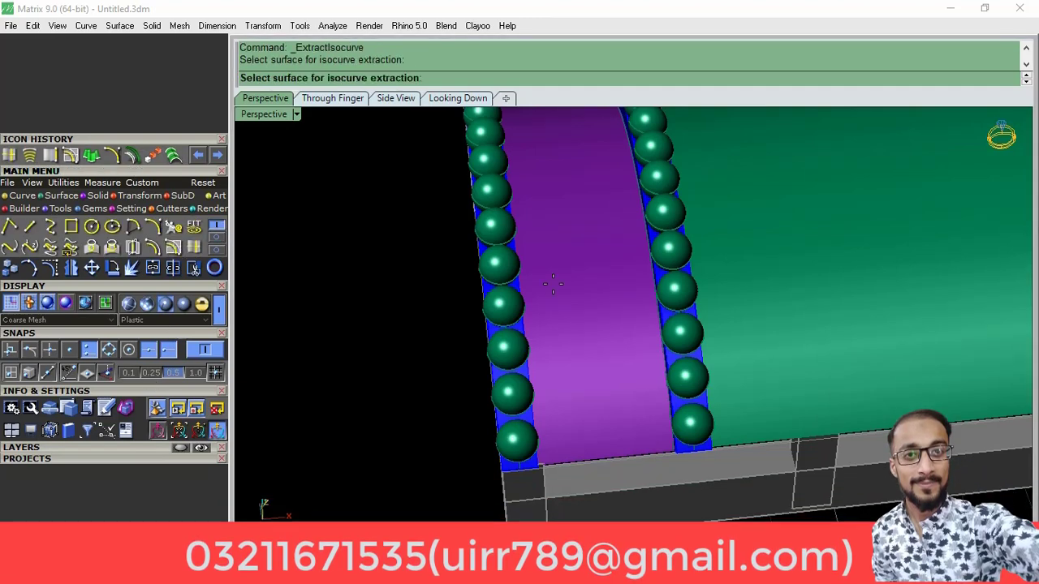
{"action": "scroll", "coordinate": [490, 337], "scroll_direction": "down", "scroll_amount": 3}
{"action": "mouse_move", "coordinate": [609, 414]}
{"action": "right_mouse_down"}
{"action": "mouse_move", "coordinate": [580, 317]}
{"action": "mouse_move", "coordinate": [563, 341]}
{"action": "right_mouse_up"}
{"action": "scroll", "coordinate": [567, 354], "scroll_direction": "up", "scroll_amount": 3}
{"action": "left_click", "coordinate": [568, 349]}
{"action": "key", "text": "Return"}
{"action": "scroll", "coordinate": [563, 341], "scroll_direction": "down", "scroll_amount": 3}
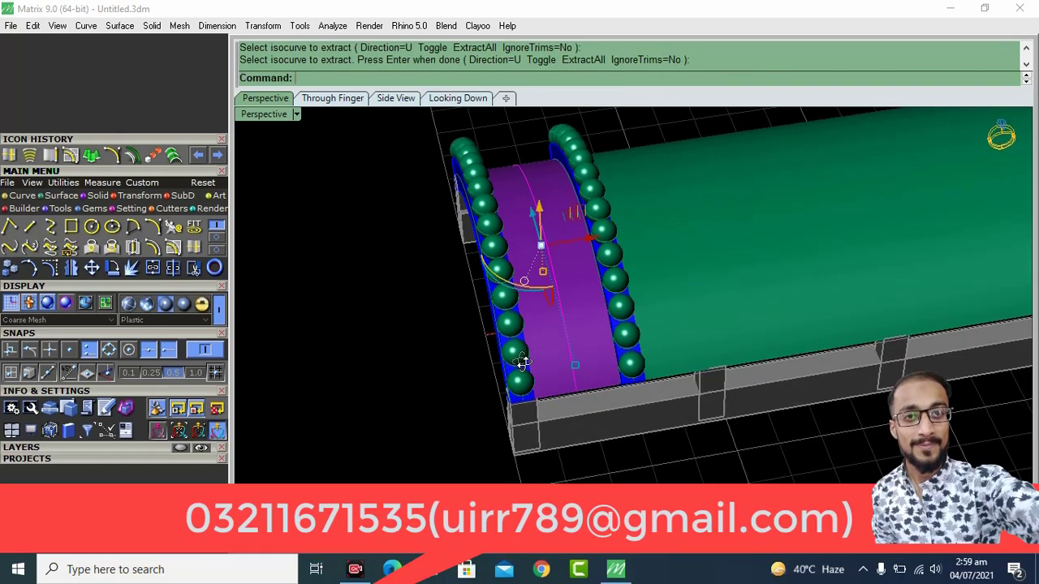
{"action": "scroll", "coordinate": [571, 319], "scroll_direction": "up", "scroll_amount": 3}
{"action": "key", "text": "F6"}
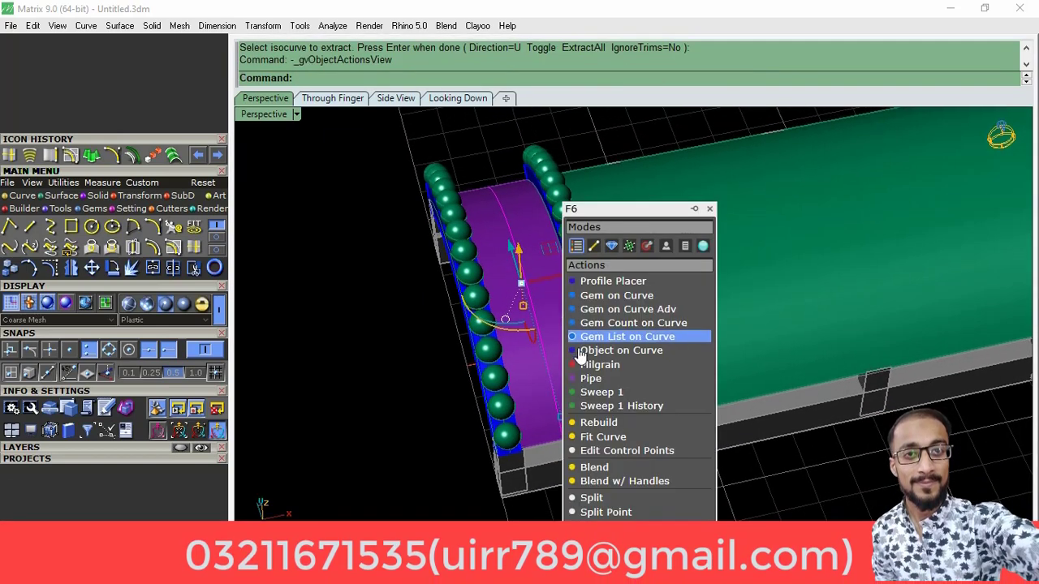
Step: Start a gem row on the new centre curve, oriented by the band surface
{"action": "left_click", "coordinate": [615, 297]}
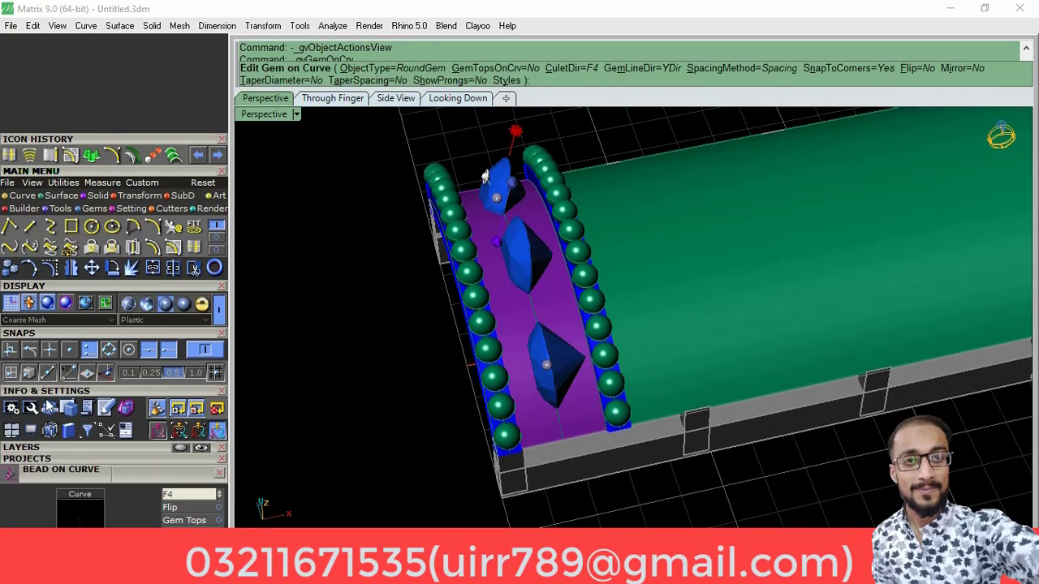
{"action": "scroll", "coordinate": [568, 325], "scroll_direction": "up", "scroll_amount": 3}
{"action": "left_click", "coordinate": [191, 495]}
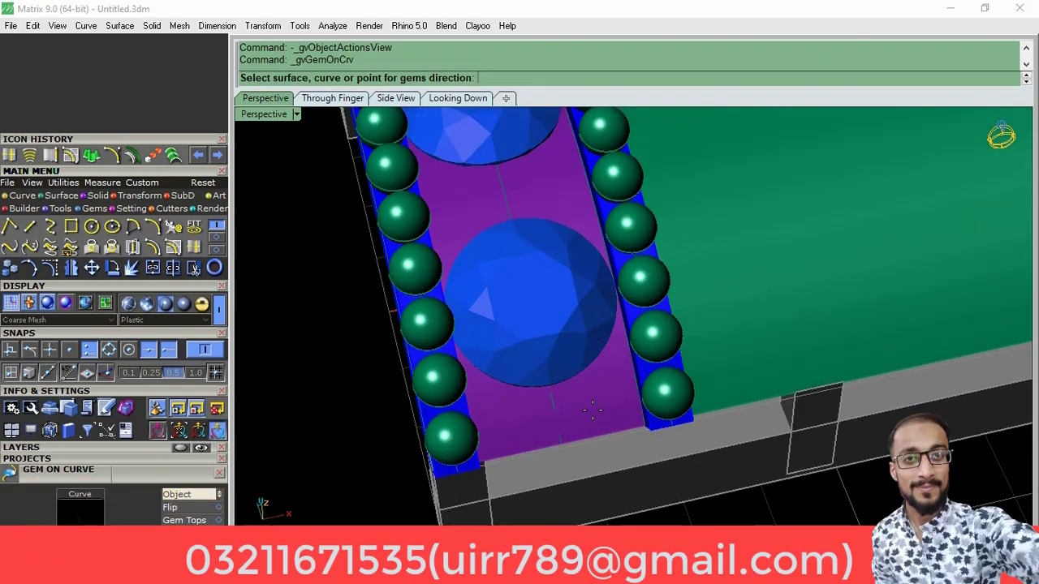
{"action": "left_click", "coordinate": [593, 410]}
{"action": "scroll", "coordinate": [592, 410], "scroll_direction": "down", "scroll_amount": 3}
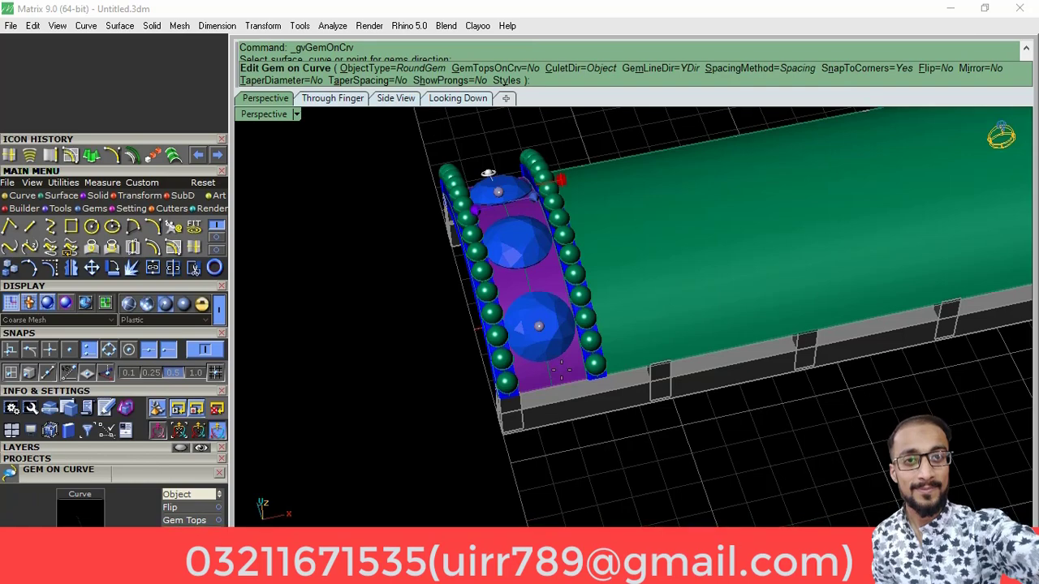
{"action": "scroll", "coordinate": [560, 370], "scroll_direction": "up", "scroll_amount": 2}
{"action": "scroll", "coordinate": [568, 369], "scroll_direction": "up", "scroll_amount": 1}
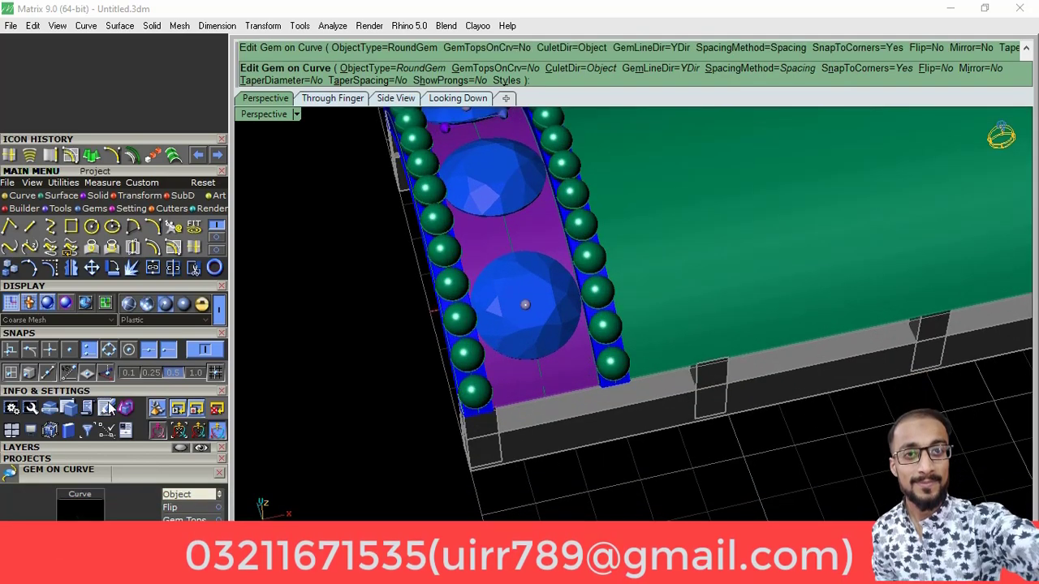
{"action": "scroll", "coordinate": [108, 461], "scroll_direction": "down", "scroll_amount": 3}
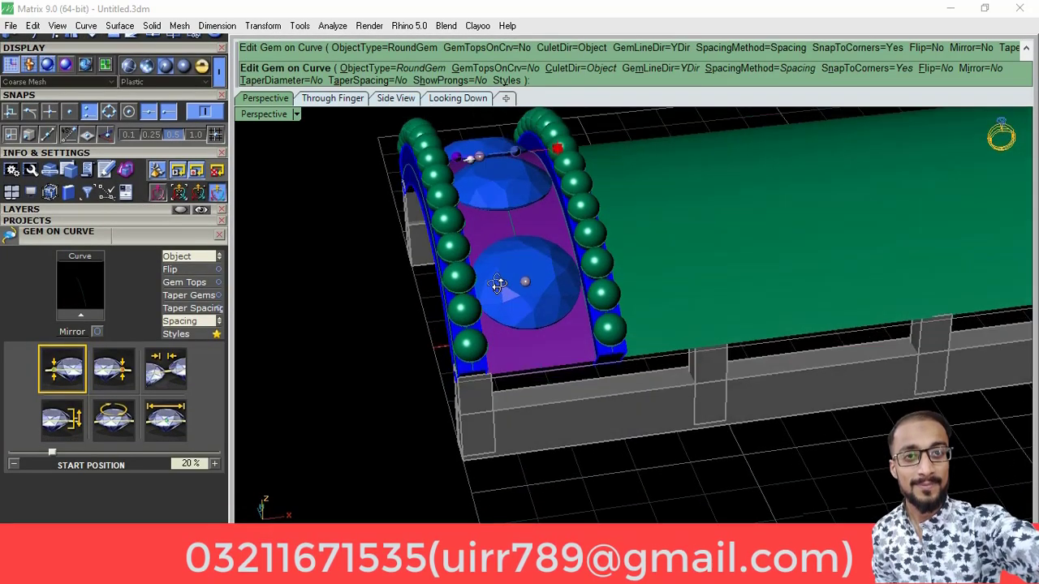
Step: Set 1.6 mm start gems, end near 85%, start near 13%, and a 0.1 mm gap
{"action": "left_click", "coordinate": [171, 434]}
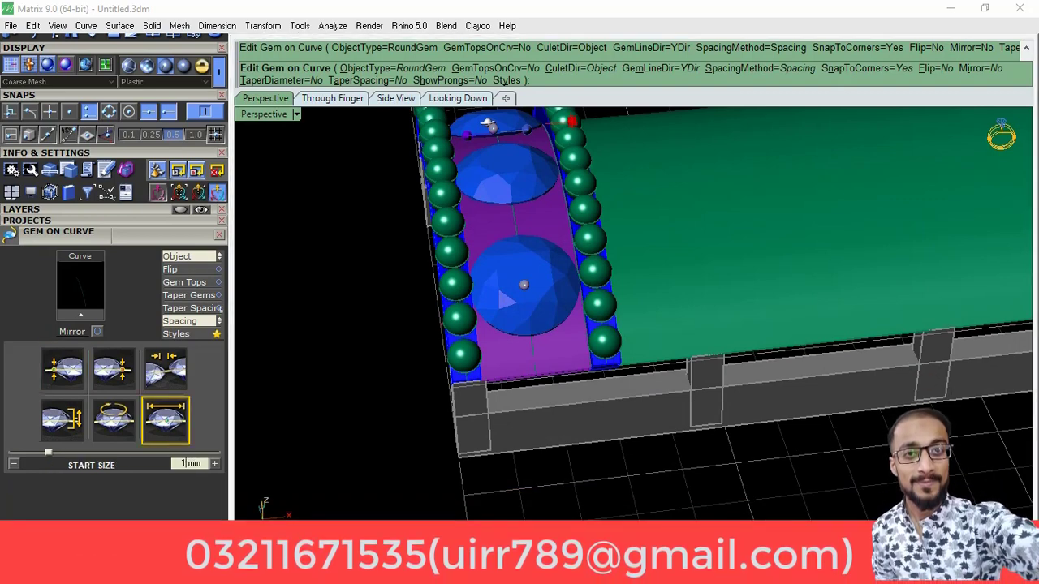
{"action": "scroll", "coordinate": [524, 374], "scroll_direction": "up", "scroll_amount": 1}
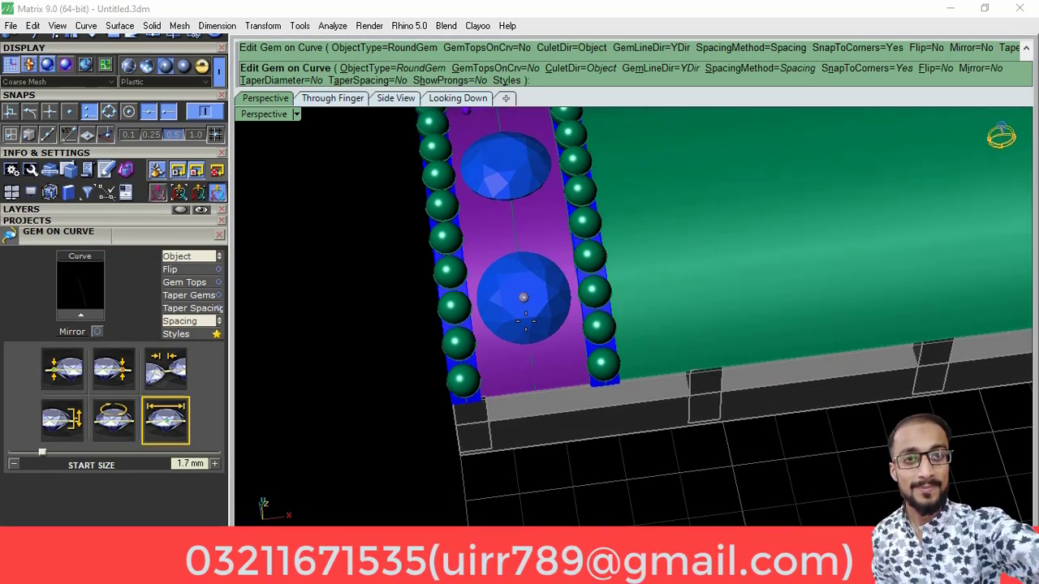
{"action": "scroll", "coordinate": [523, 288], "scroll_direction": "up", "scroll_amount": 1}
{"action": "left_click_drag", "start_coordinate": [522, 287], "coordinate": [529, 315]}
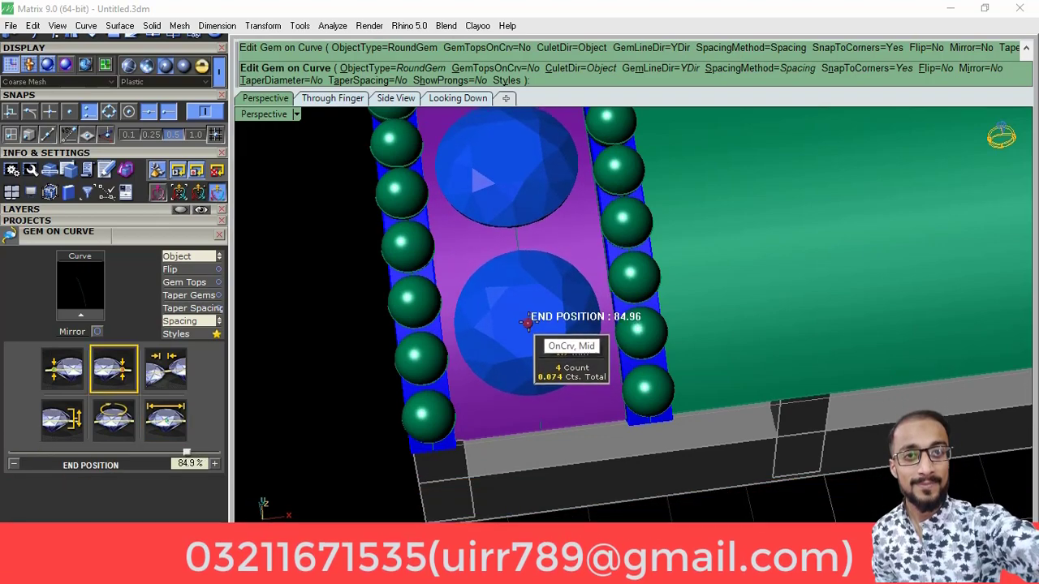
{"action": "scroll", "coordinate": [463, 332], "scroll_direction": "down", "scroll_amount": 3}
{"action": "right_click_drag", "start_coordinate": [464, 332], "coordinate": [803, 348]}
{"action": "scroll", "coordinate": [533, 406], "scroll_direction": "up", "scroll_amount": 3}
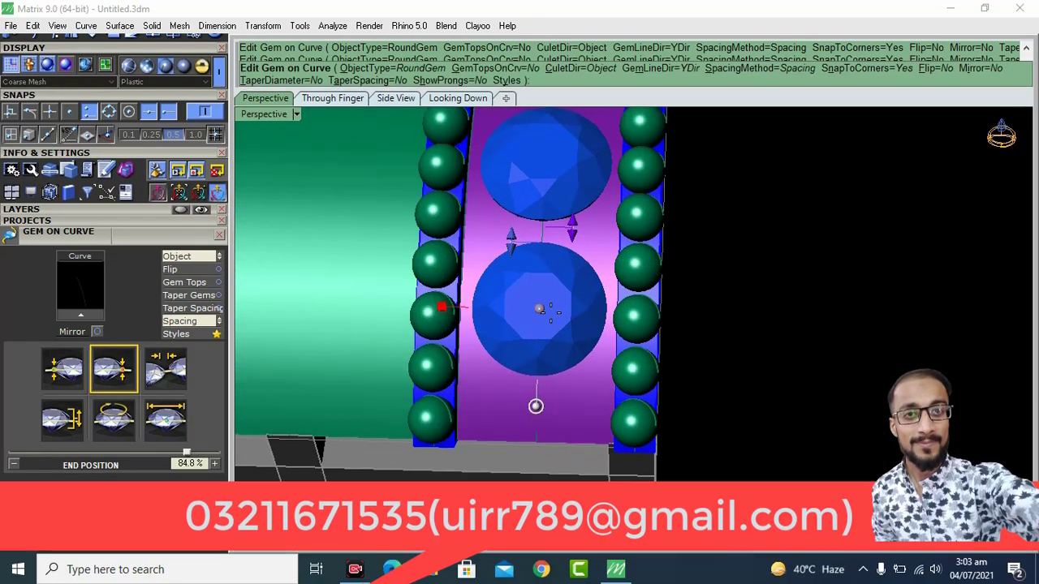
{"action": "left_click_drag", "start_coordinate": [537, 309], "coordinate": [537, 355]}
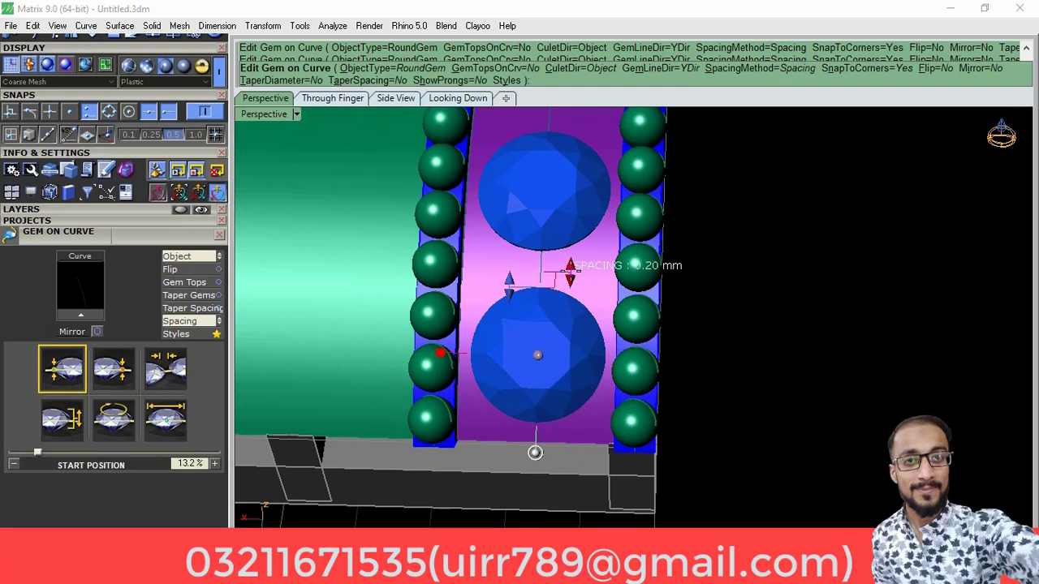
{"action": "left_click_drag", "start_coordinate": [570, 276], "coordinate": [570, 279]}
Step: Readjust the start gem size and pull the gems closer until five fit along the band
{"action": "left_click", "coordinate": [169, 435]}
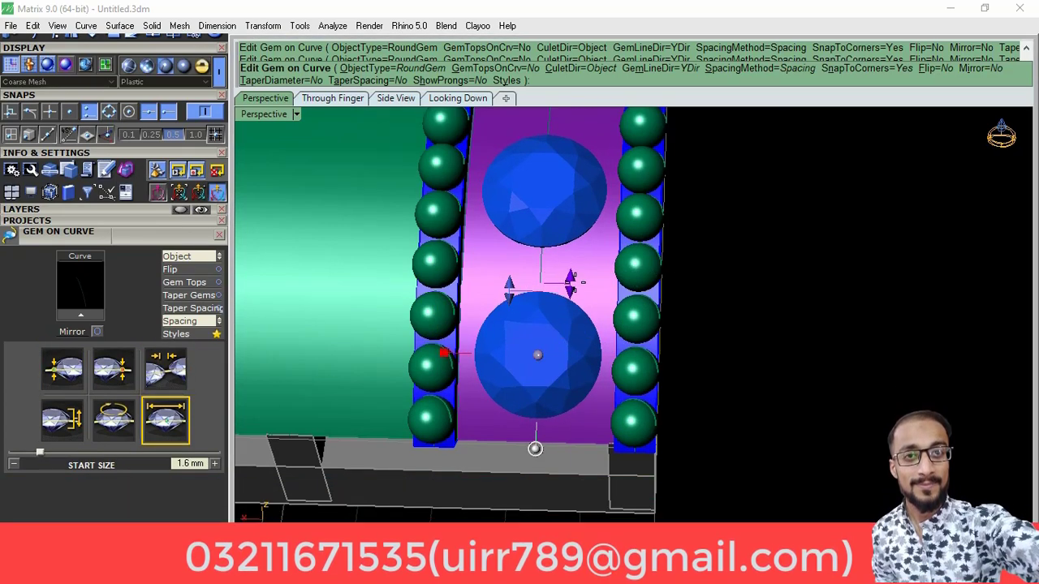
{"action": "left_click_drag", "start_coordinate": [572, 283], "coordinate": [571, 284]}
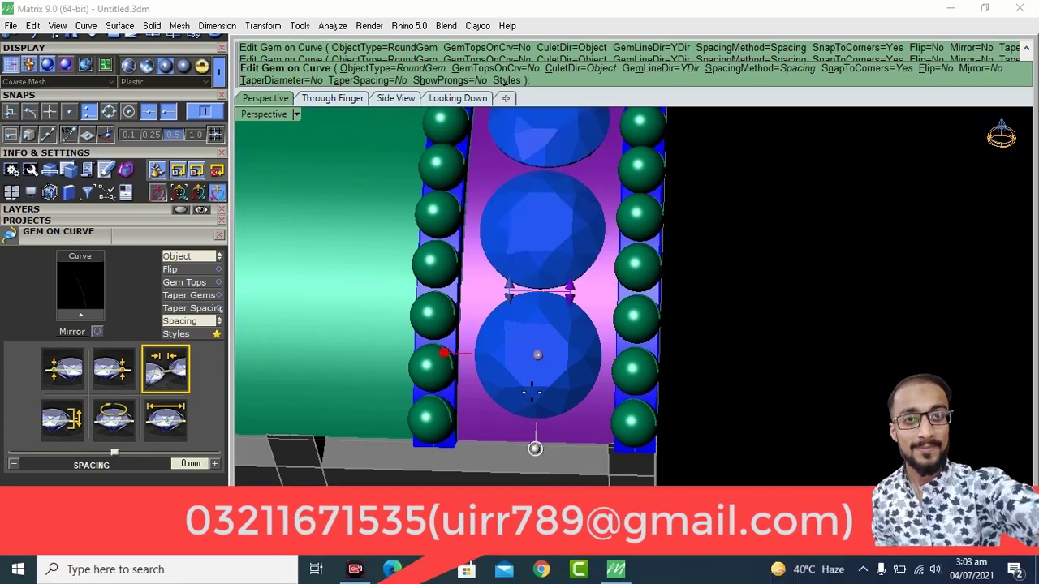
{"action": "mouse_move", "coordinate": [535, 364]}
{"action": "right_mouse_down"}
{"action": "mouse_move", "coordinate": [795, 378]}
{"action": "mouse_move", "coordinate": [463, 366]}
{"action": "mouse_move", "coordinate": [599, 334]}
{"action": "right_mouse_up"}
{"action": "scroll", "coordinate": [573, 276], "scroll_direction": "up", "scroll_amount": 3}
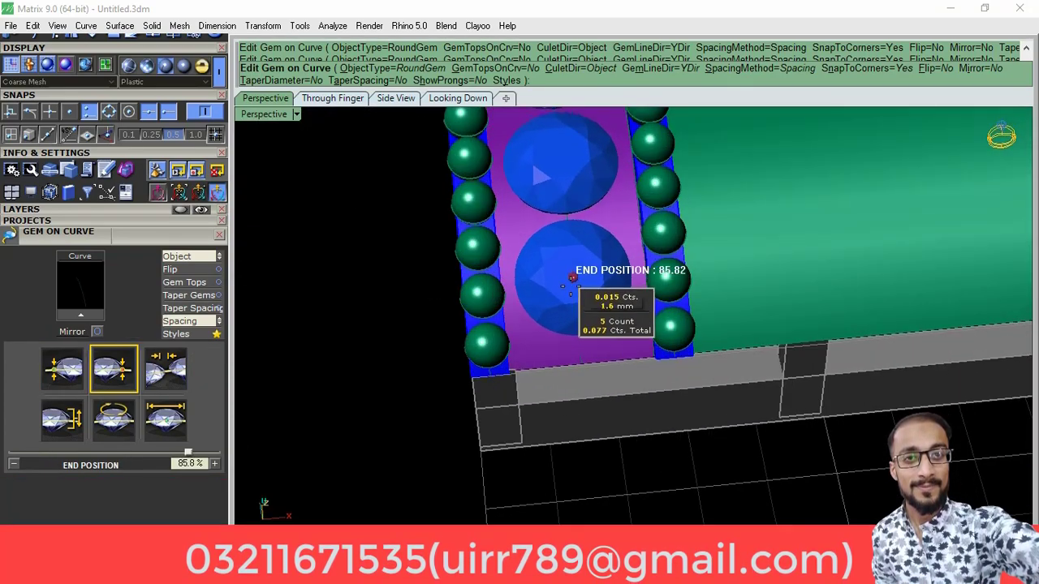
{"action": "scroll", "coordinate": [572, 279], "scroll_direction": "down", "scroll_amount": 5}
{"action": "mouse_move", "coordinate": [572, 279]}
{"action": "right_mouse_down"}
{"action": "mouse_move", "coordinate": [730, 406]}
{"action": "mouse_move", "coordinate": [677, 357]}
{"action": "right_mouse_up"}
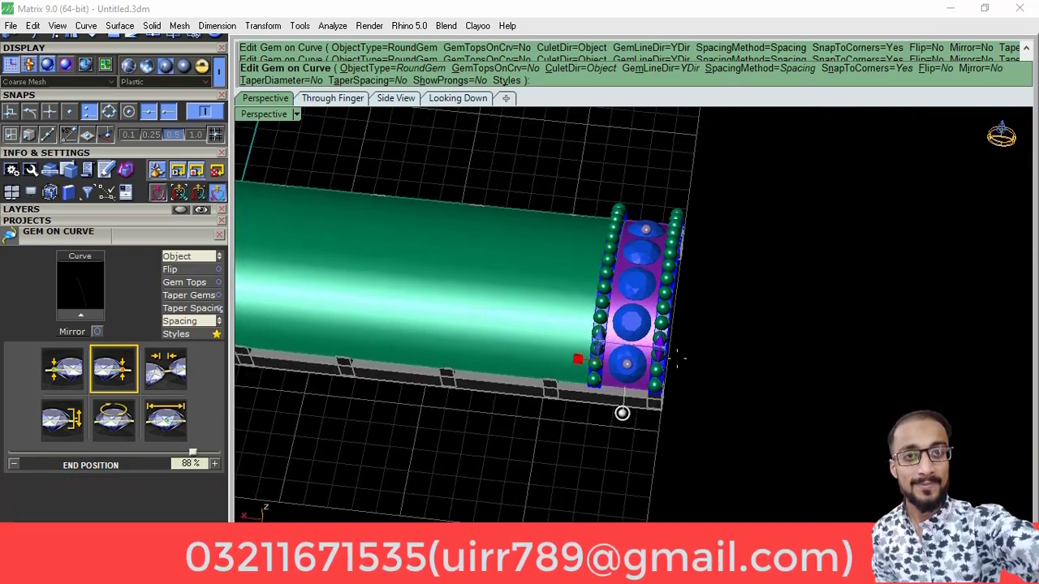
{"action": "scroll", "coordinate": [677, 358], "scroll_direction": "up", "scroll_amount": 4}
{"action": "scroll", "coordinate": [613, 323], "scroll_direction": "down", "scroll_amount": 4}
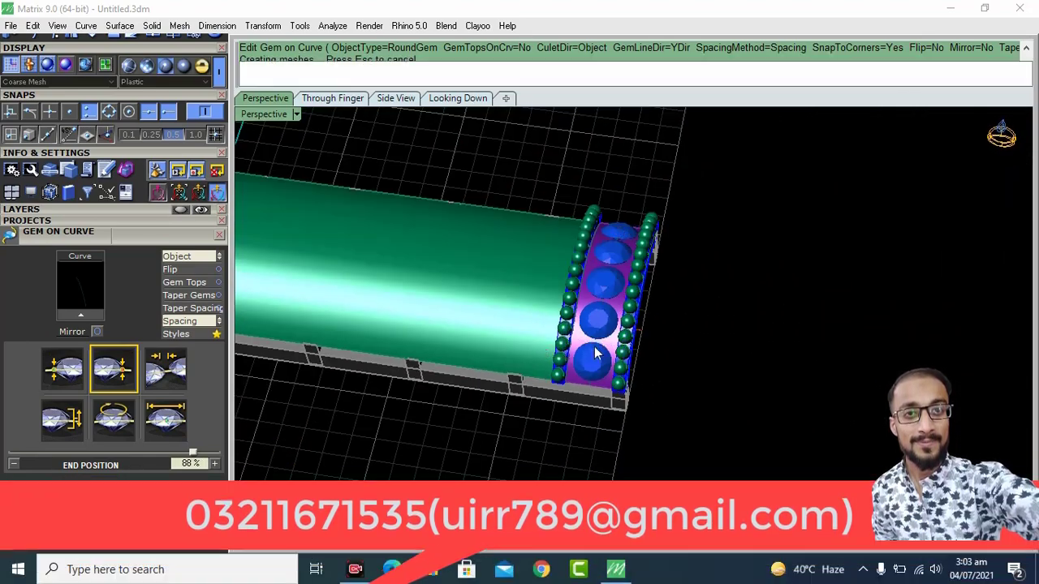
{"action": "mouse_move", "coordinate": [613, 323]}
{"action": "right_mouse_down"}
{"action": "mouse_move", "coordinate": [625, 161]}
{"action": "mouse_move", "coordinate": [605, 280]}
{"action": "right_mouse_up"}
{"action": "scroll", "coordinate": [604, 280], "scroll_direction": "up", "scroll_amount": 3}
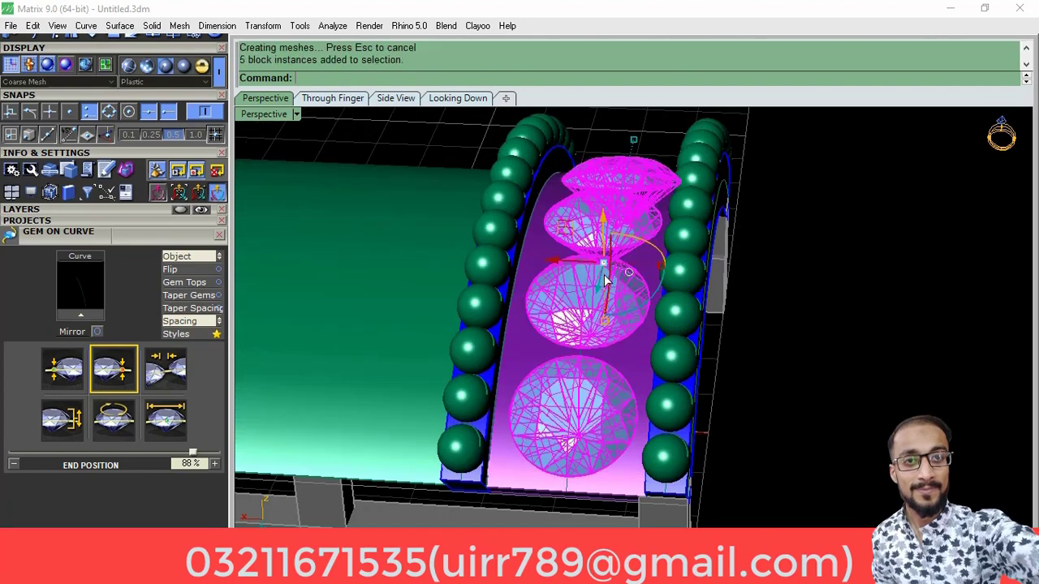
Step: Add Gem Cutters with a 64% lower seat size under each of the five centre gems
{"action": "key", "text": "F6"}
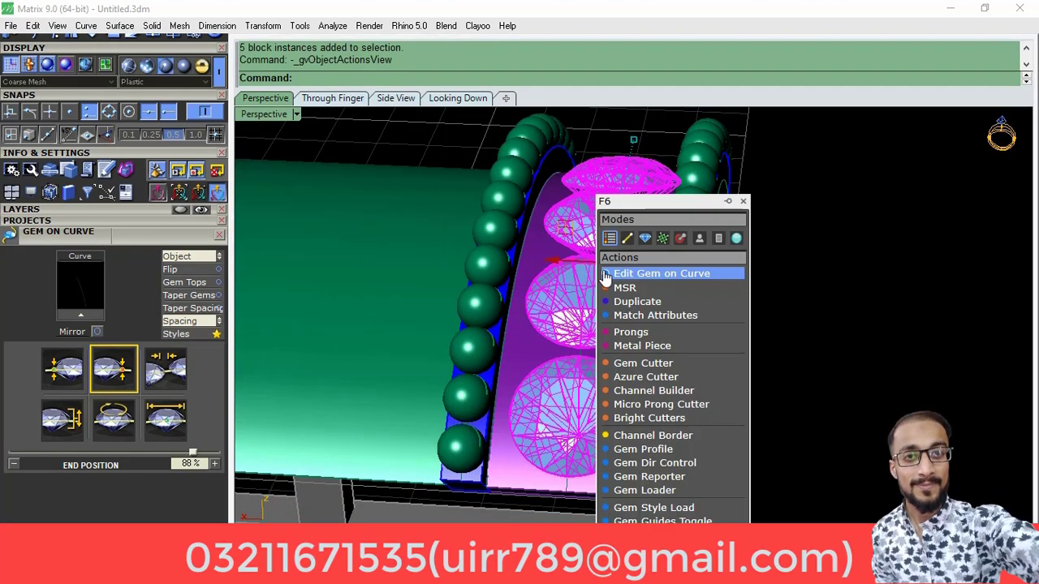
{"action": "left_click", "coordinate": [628, 371]}
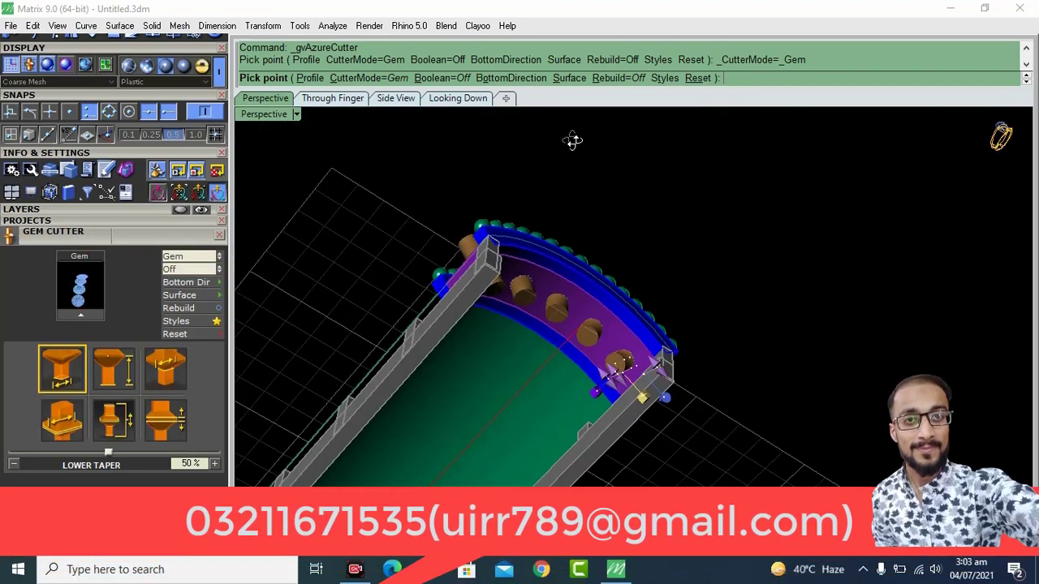
{"action": "right_click_drag", "start_coordinate": [553, 428], "coordinate": [563, 357]}
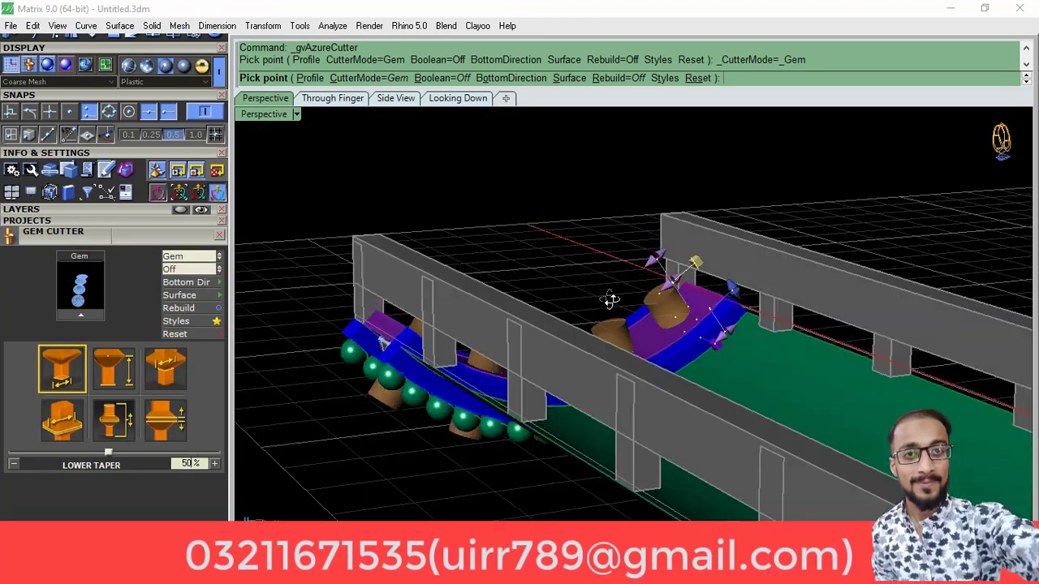
{"action": "scroll", "coordinate": [563, 358], "scroll_direction": "up", "scroll_amount": 3}
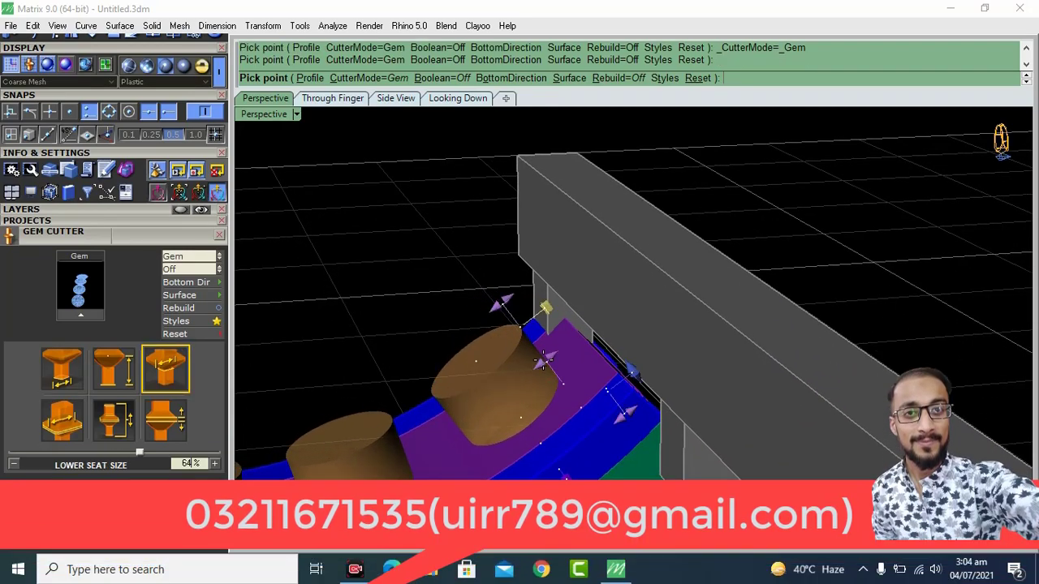
{"action": "key", "text": "Return"}
{"action": "mouse_move", "coordinate": [541, 362]}
{"action": "right_mouse_down"}
{"action": "mouse_move", "coordinate": [450, 160]}
{"action": "mouse_move", "coordinate": [700, 216]}
{"action": "mouse_move", "coordinate": [583, 179]}
{"action": "mouse_move", "coordinate": [580, 324]}
{"action": "right_mouse_up"}
{"action": "scroll", "coordinate": [635, 323], "scroll_direction": "up", "scroll_amount": 3}
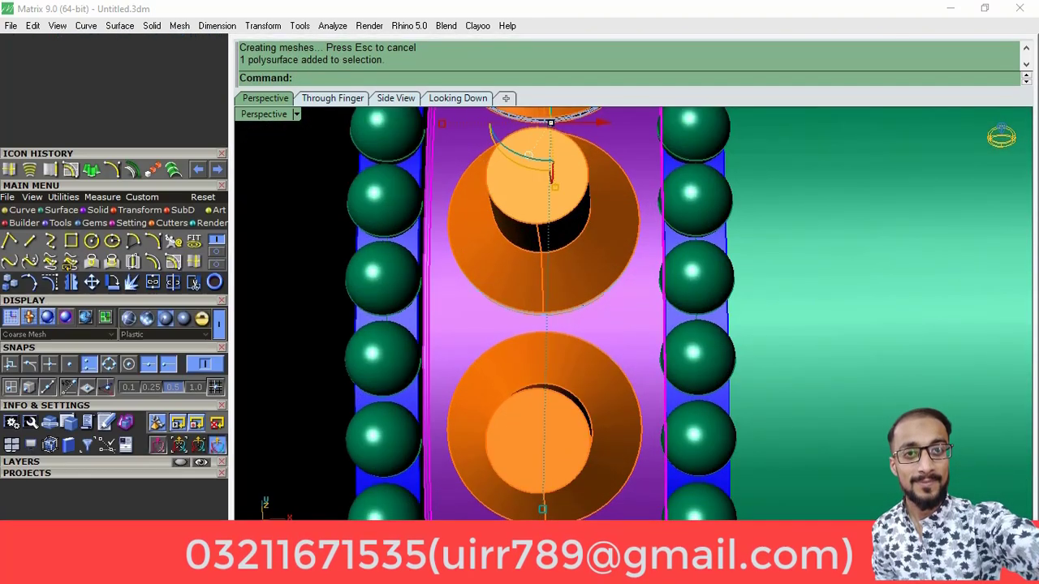
Step: Subtract the gem cutters from the band with Boolean Difference, then undo to restore the gems
{"action": "left_click", "coordinate": [30, 243]}
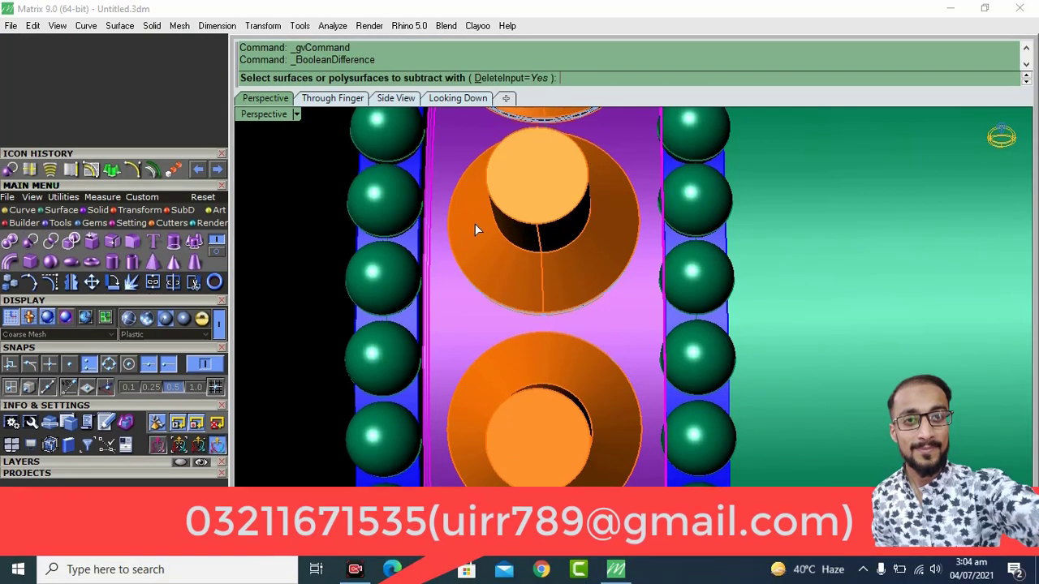
{"action": "left_click", "coordinate": [476, 227]}
{"action": "scroll", "coordinate": [448, 329], "scroll_direction": "down", "scroll_amount": 5}
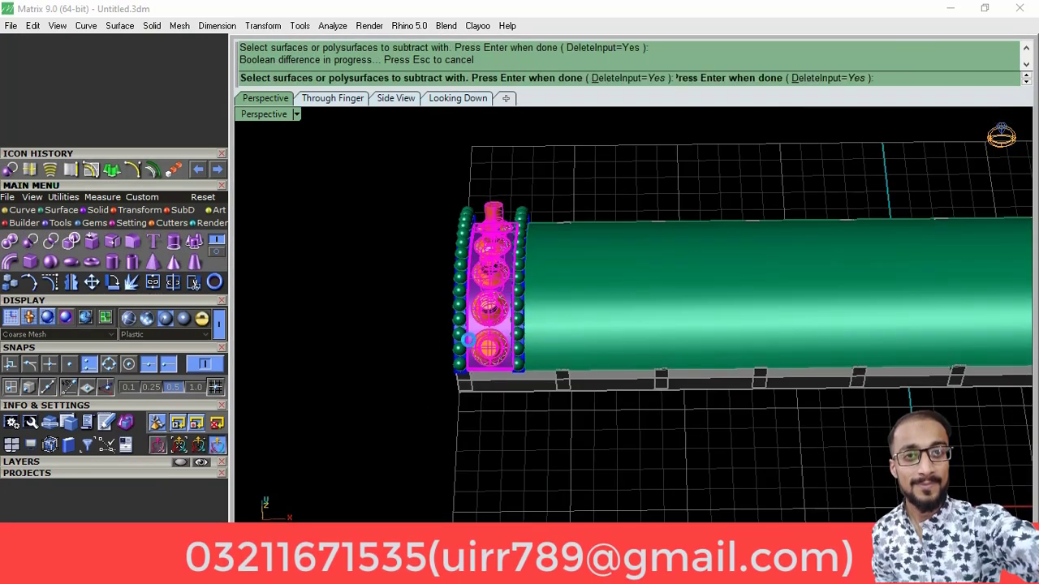
{"action": "key", "text": "Return"}
{"action": "scroll", "coordinate": [479, 335], "scroll_direction": "up", "scroll_amount": 3}
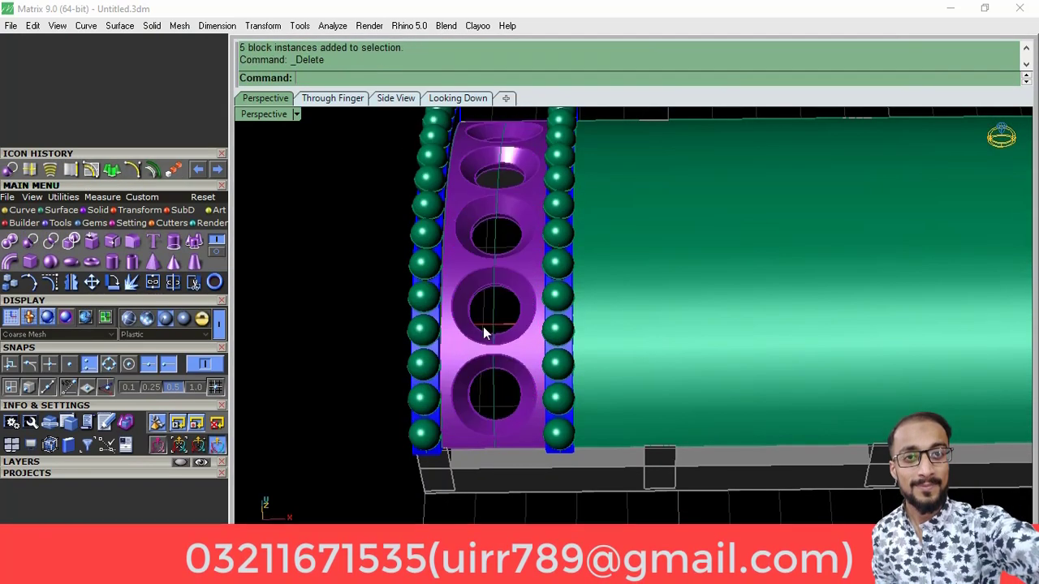
{"action": "right_click_drag", "start_coordinate": [485, 333], "coordinate": [492, 411]}
{"action": "key", "text": "ctrl+z"}
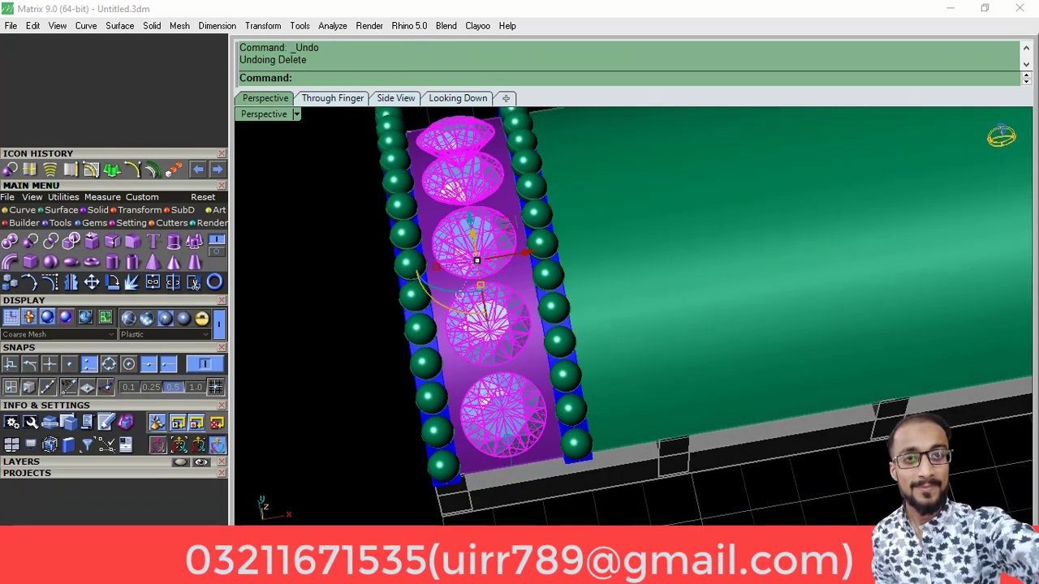
{"action": "scroll", "coordinate": [527, 369], "scroll_direction": "up", "scroll_amount": 3}
{"action": "left_click", "coordinate": [537, 346]}
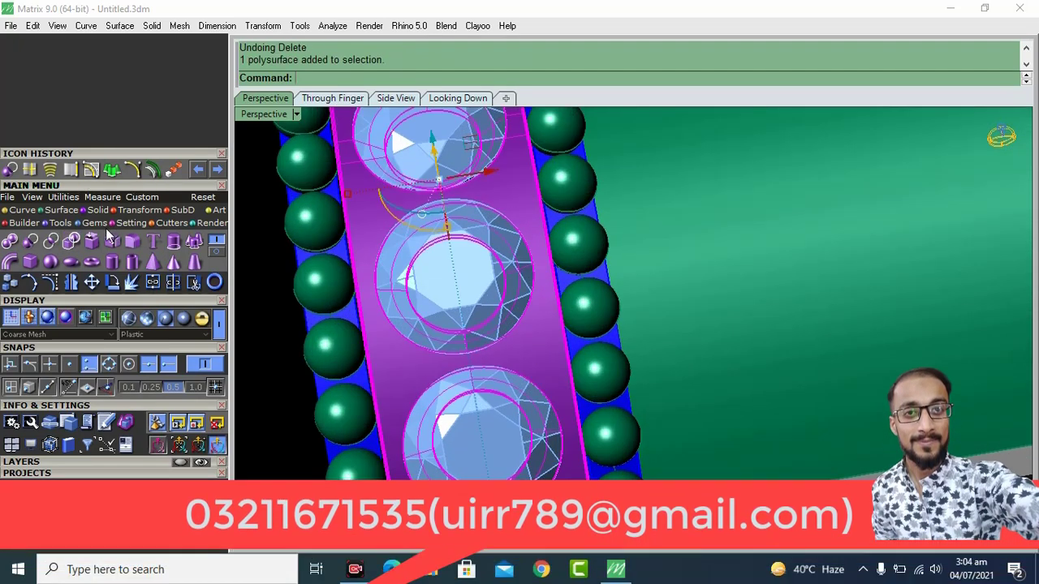
Step: Start the Prong Adder and select all five centre gems
{"action": "left_click", "coordinate": [132, 227]}
{"action": "left_click", "coordinate": [112, 244]}
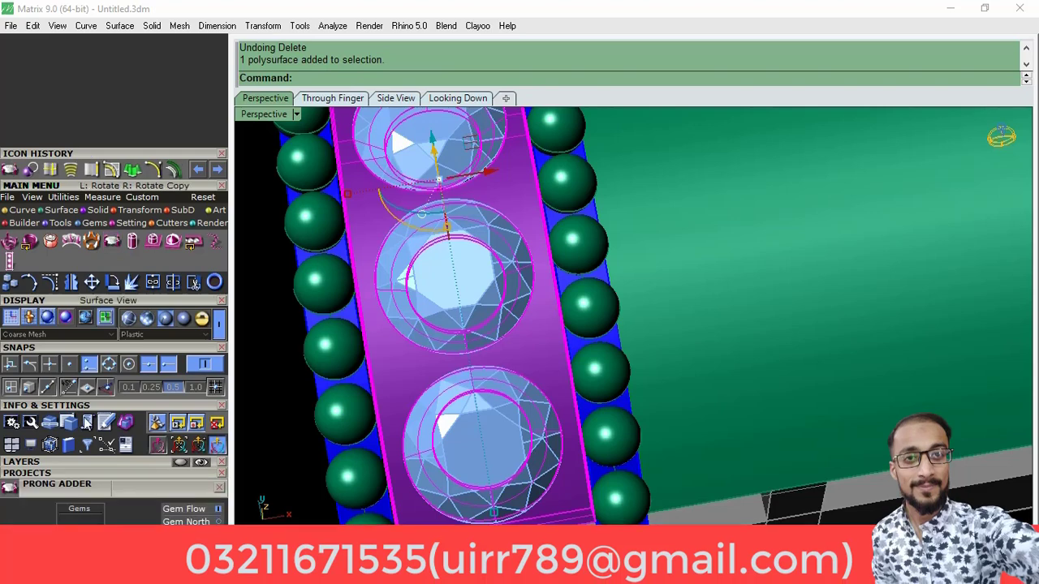
{"action": "scroll", "coordinate": [139, 124], "scroll_direction": "down", "scroll_amount": 5}
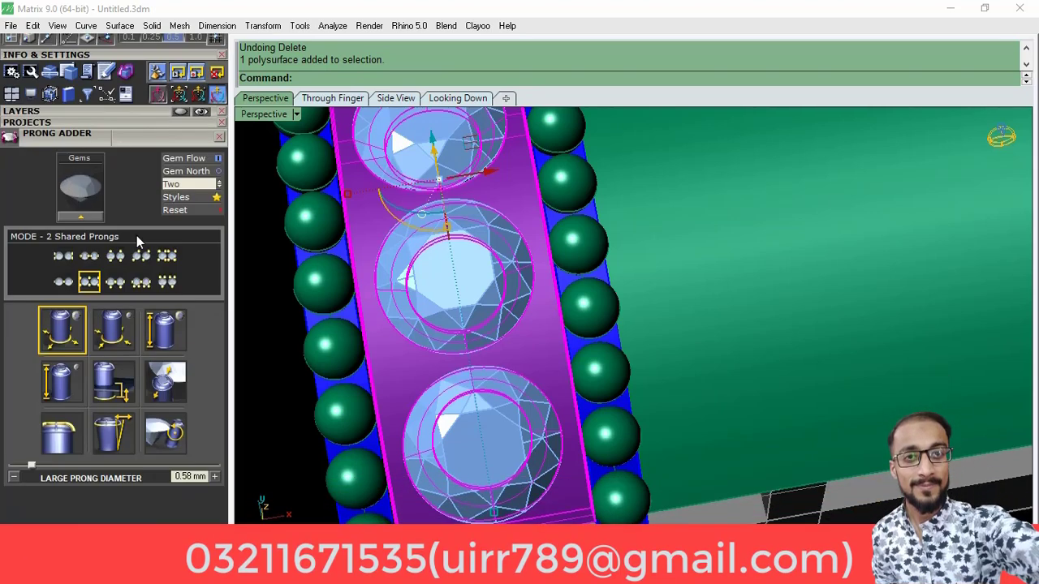
{"action": "left_click", "coordinate": [77, 212]}
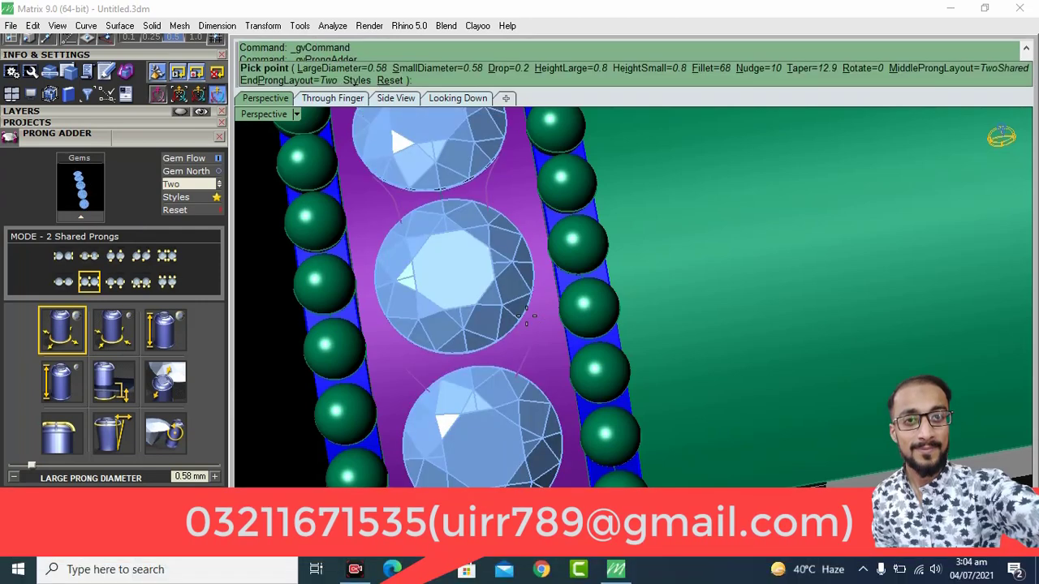
{"action": "scroll", "coordinate": [496, 355], "scroll_direction": "down", "scroll_amount": 5}
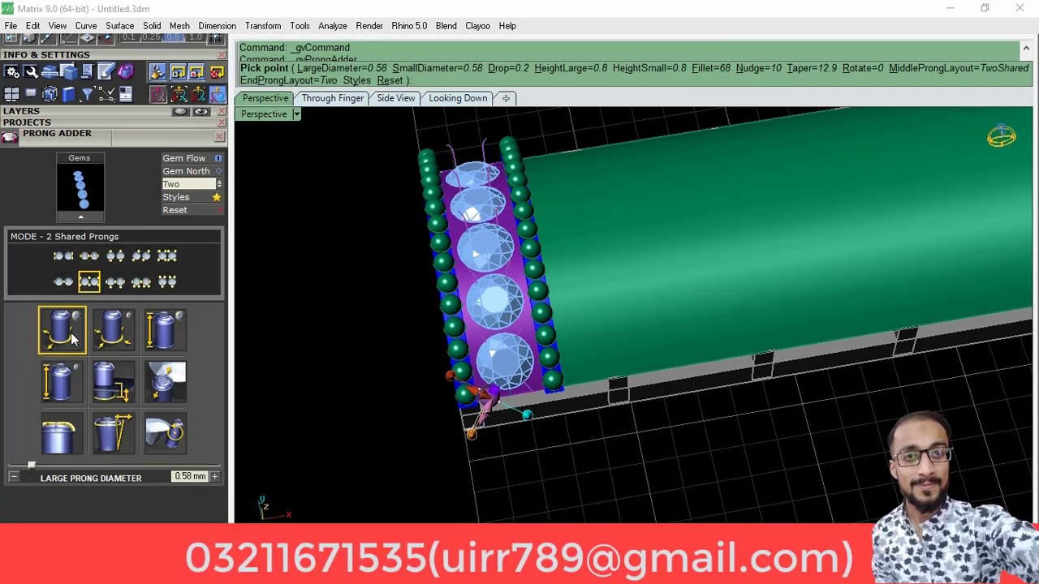
Step: Create shared prongs with 0.65 mm small prong height, 0.15 mm drop and 0% nudge
{"action": "left_click", "coordinate": [121, 340]}
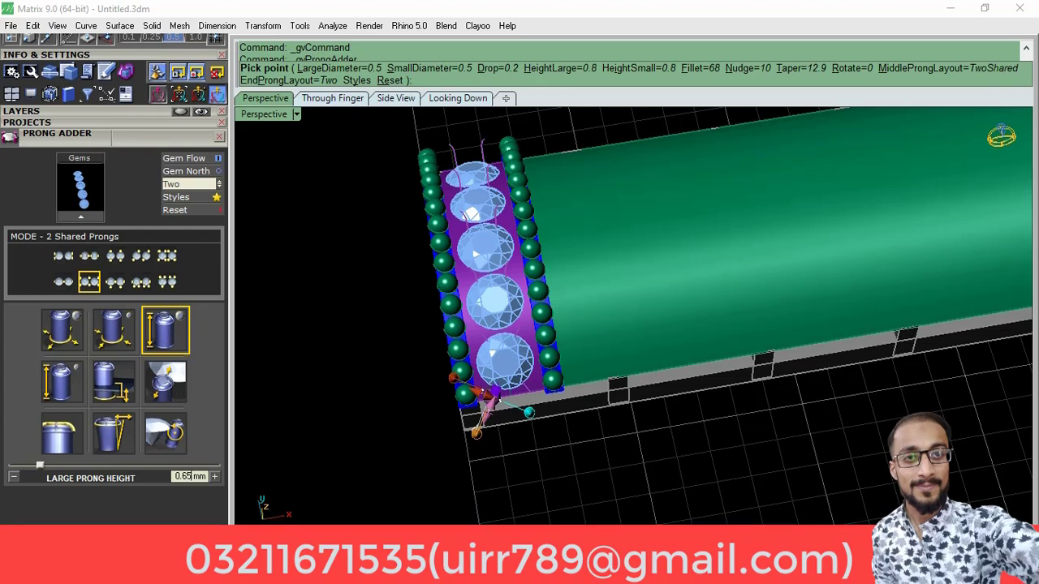
{"action": "left_click", "coordinate": [65, 386]}
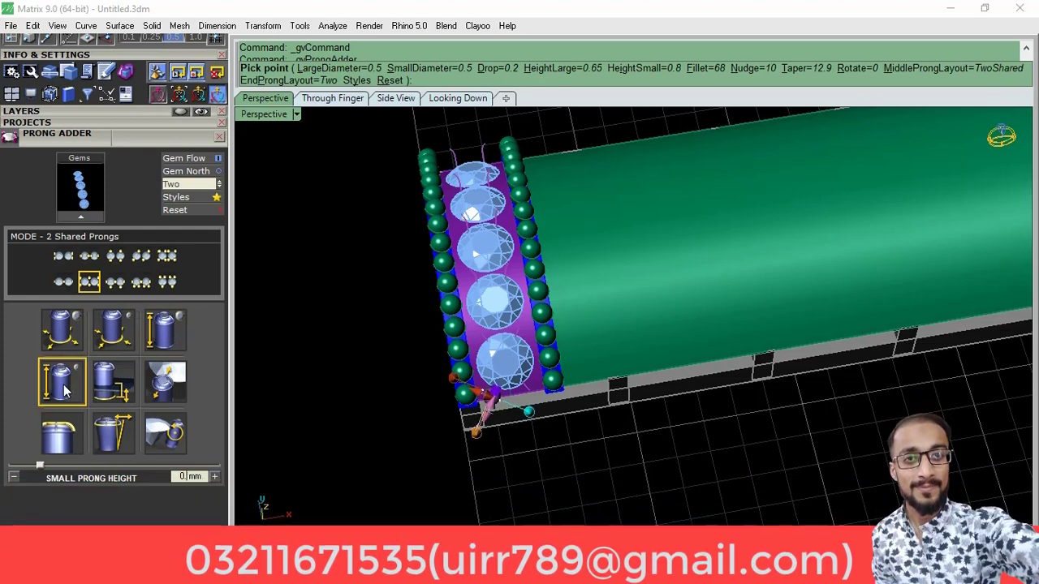
{"action": "key", "text": "Return"}
{"action": "left_click", "coordinate": [122, 391]}
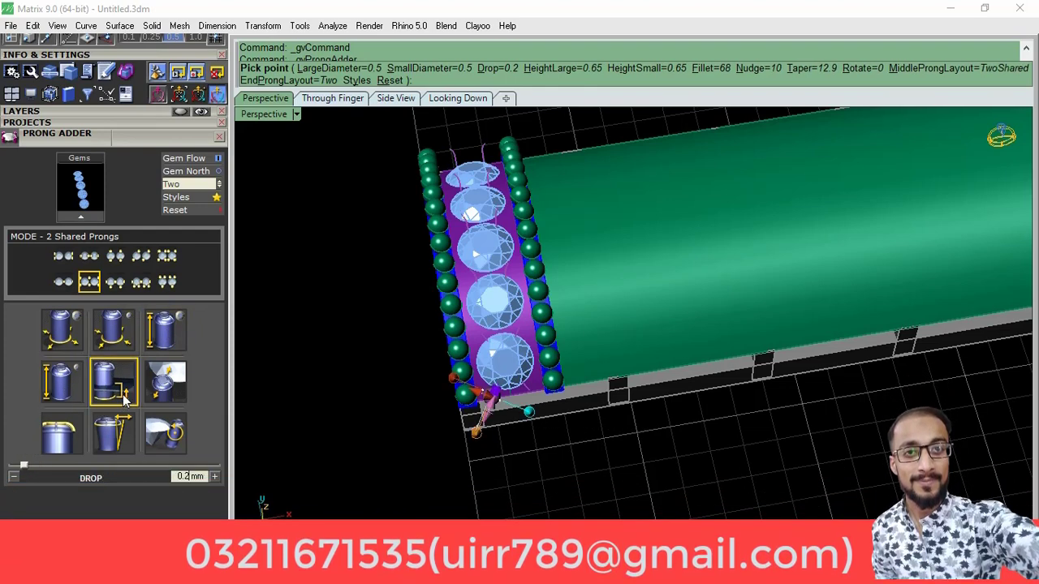
{"action": "left_click", "coordinate": [14, 478]}
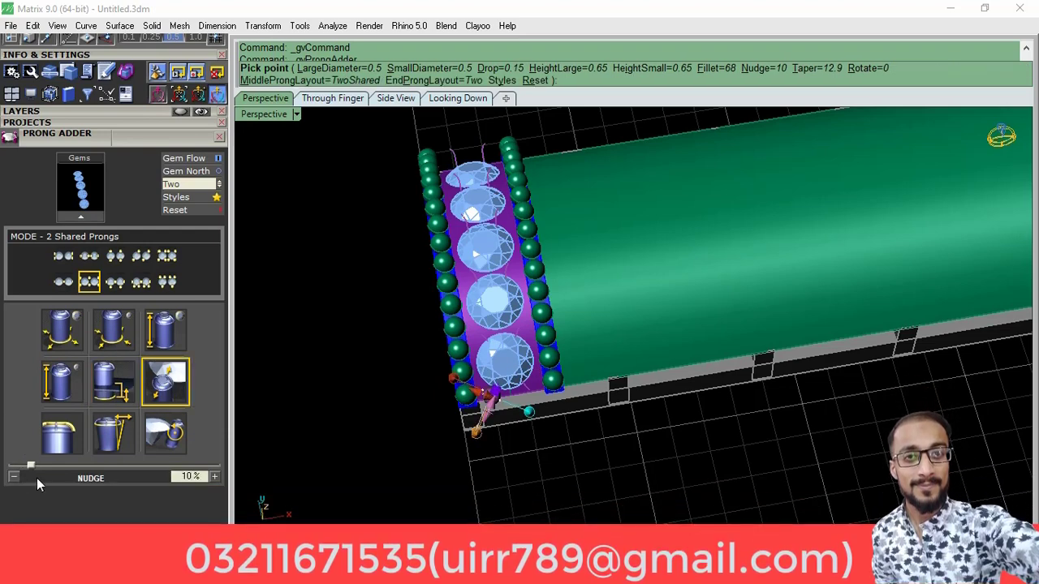
{"action": "left_click_drag", "start_coordinate": [28, 471], "coordinate": [3, 473]}
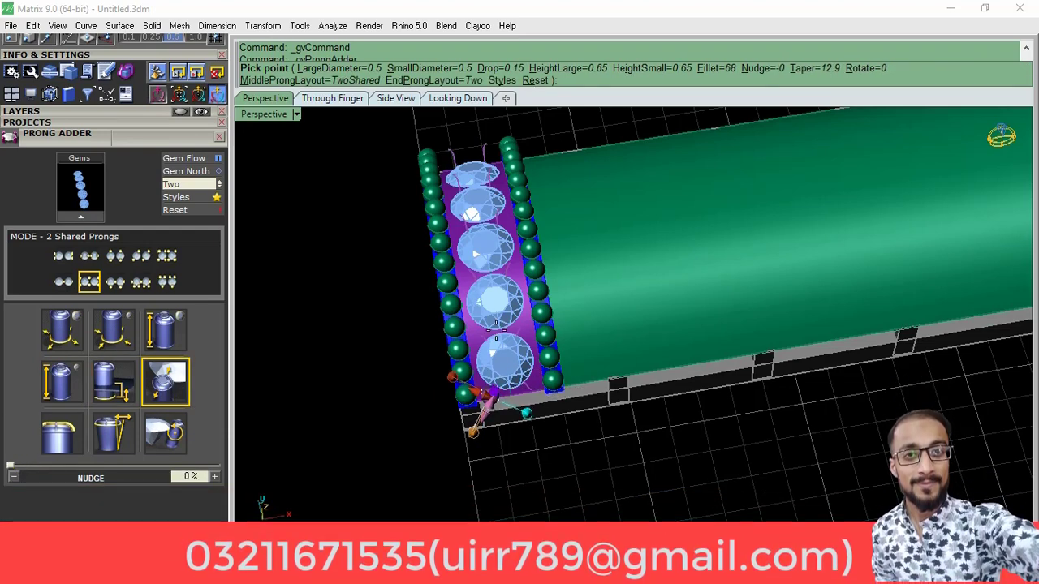
{"action": "right_click_drag", "start_coordinate": [495, 329], "coordinate": [487, 357]}
{"action": "key", "text": "Return"}
{"action": "scroll", "coordinate": [483, 356], "scroll_direction": "up", "scroll_amount": 3}
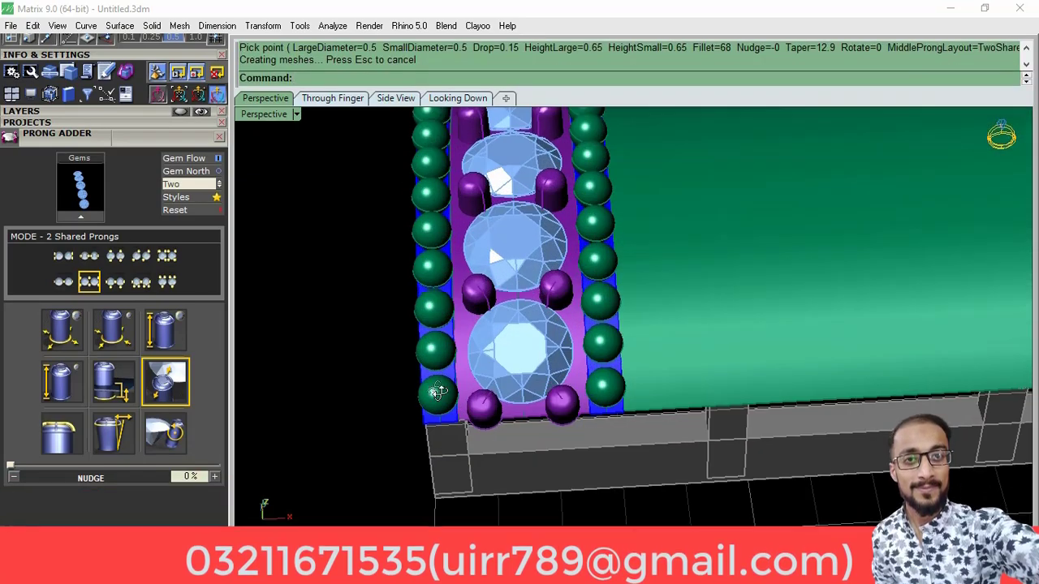
{"action": "right_click_drag", "start_coordinate": [436, 392], "coordinate": [536, 292]}
{"action": "scroll", "coordinate": [566, 302], "scroll_direction": "up", "scroll_amount": 4}
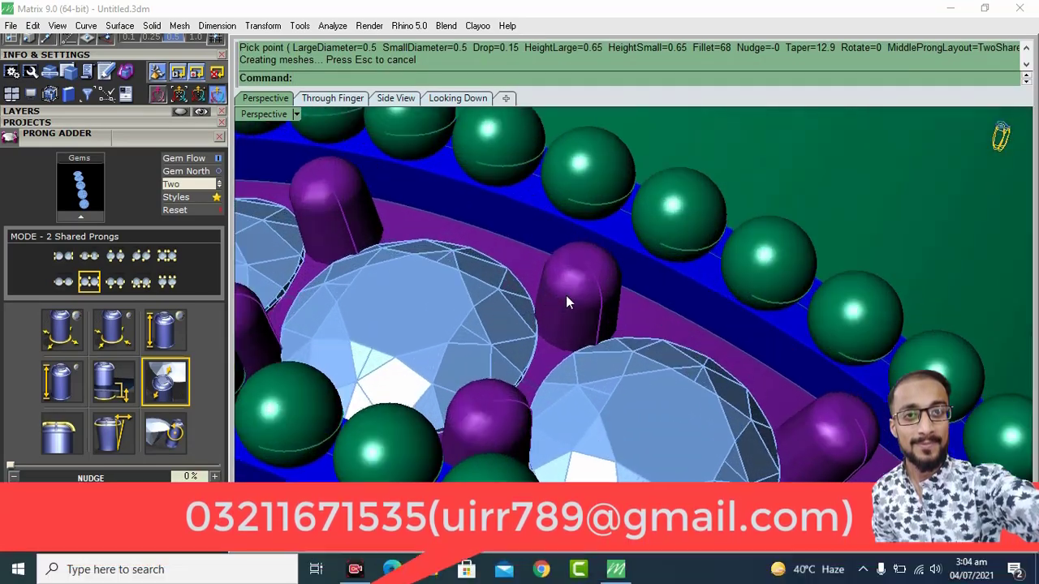
Step: Group the new prongs with the band and close the Prong Adder
{"action": "left_click", "coordinate": [568, 302]}
{"action": "scroll", "coordinate": [432, 309], "scroll_direction": "up", "scroll_amount": 2}
{"action": "scroll", "coordinate": [632, 331], "scroll_direction": "up", "scroll_amount": 2}
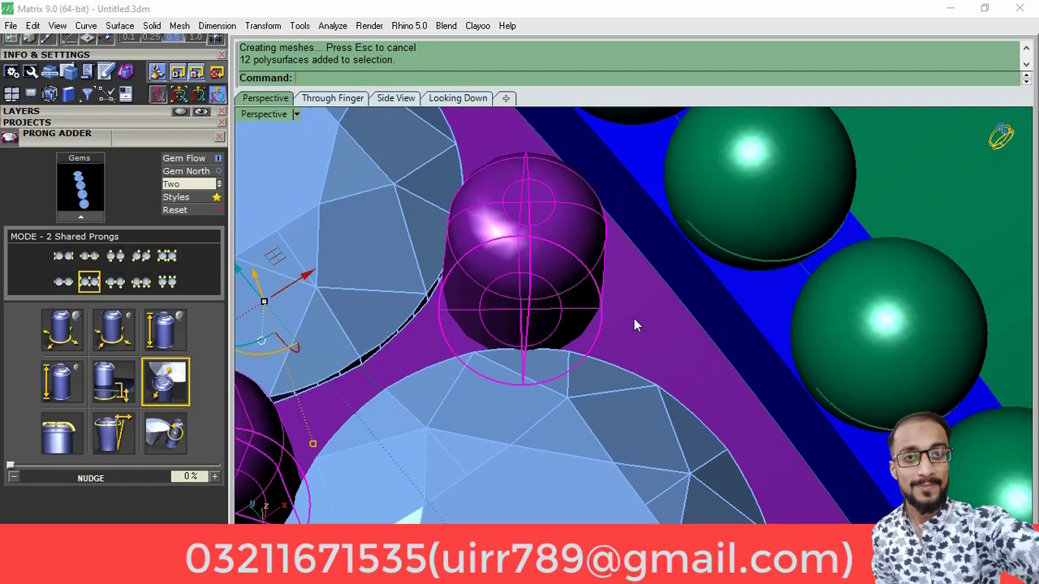
{"action": "left_click", "coordinate": [634, 318], "text": "shift"}
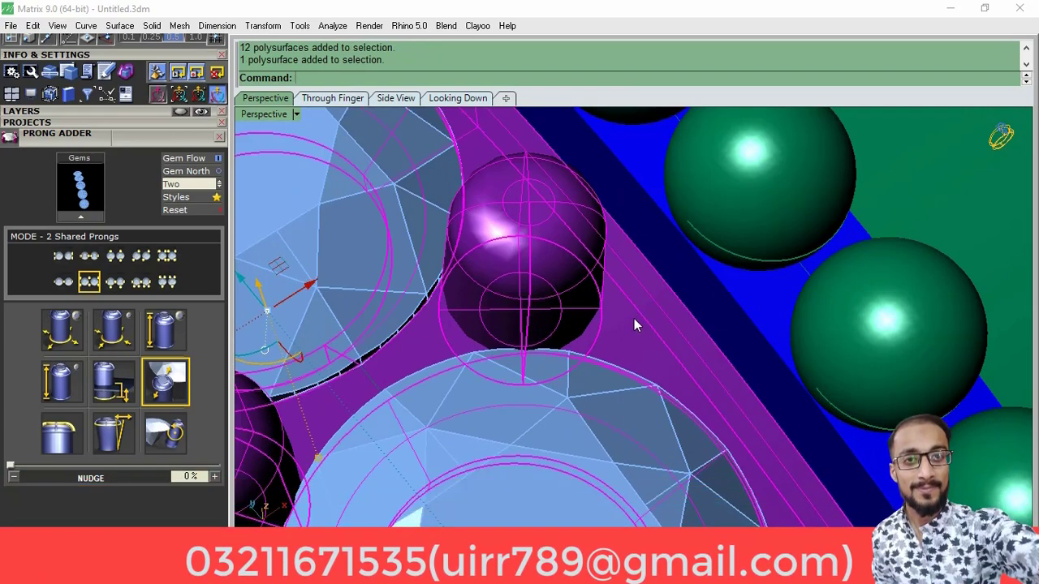
{"action": "key", "text": "ctrl+g"}
{"action": "scroll", "coordinate": [556, 336], "scroll_direction": "down", "scroll_amount": 2}
{"action": "scroll", "coordinate": [556, 336], "scroll_direction": "down", "scroll_amount": 3}
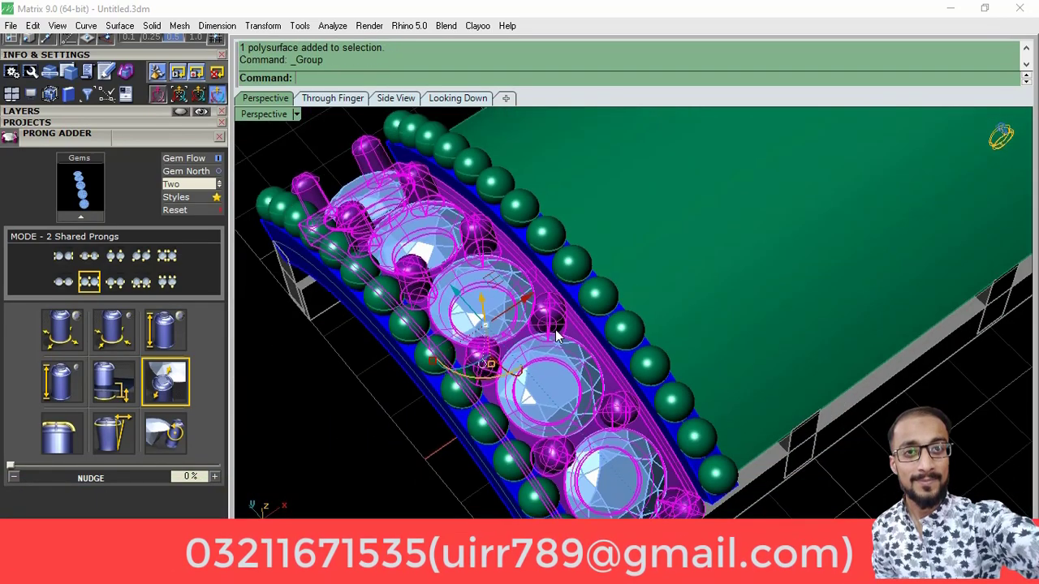
{"action": "left_click", "coordinate": [219, 136]}
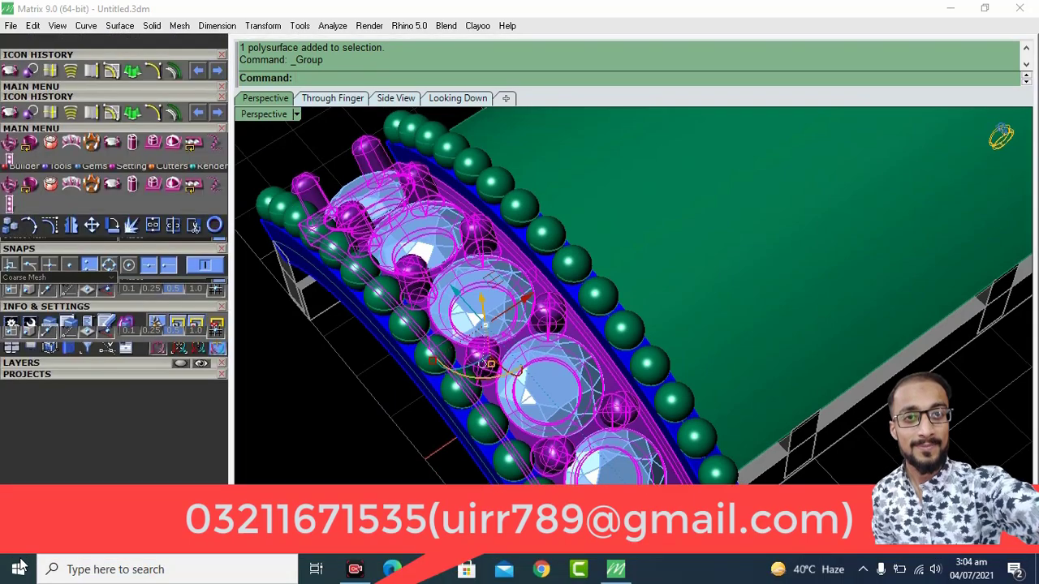
Step: Select the green tube surface and create UV curves from it
{"action": "left_click", "coordinate": [435, 424]}
{"action": "right_click_drag", "start_coordinate": [551, 373], "coordinate": [499, 342]}
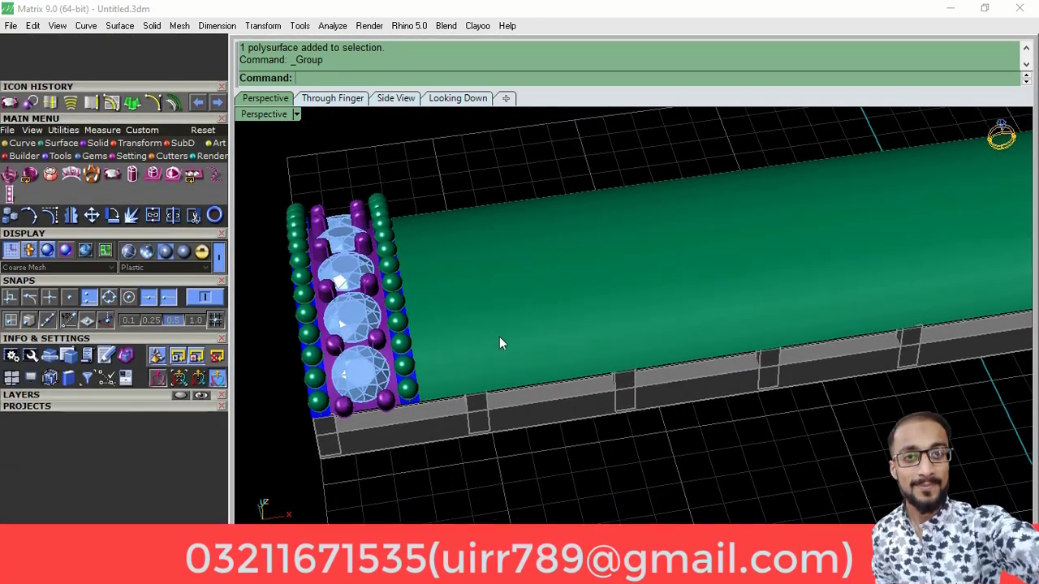
{"action": "right_click_drag", "start_coordinate": [241, 302], "coordinate": [448, 351]}
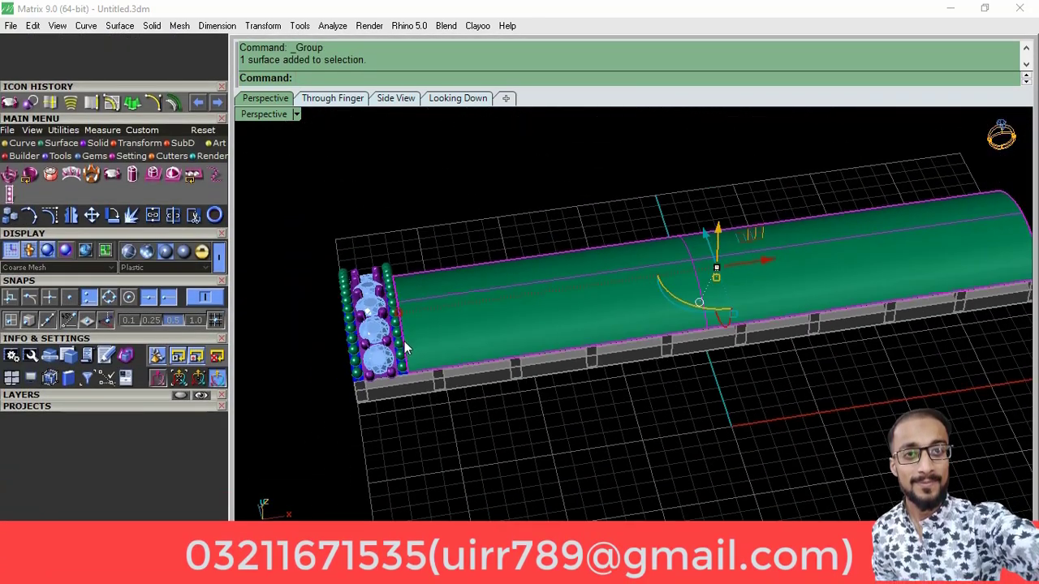
{"action": "left_click", "coordinate": [464, 357]}
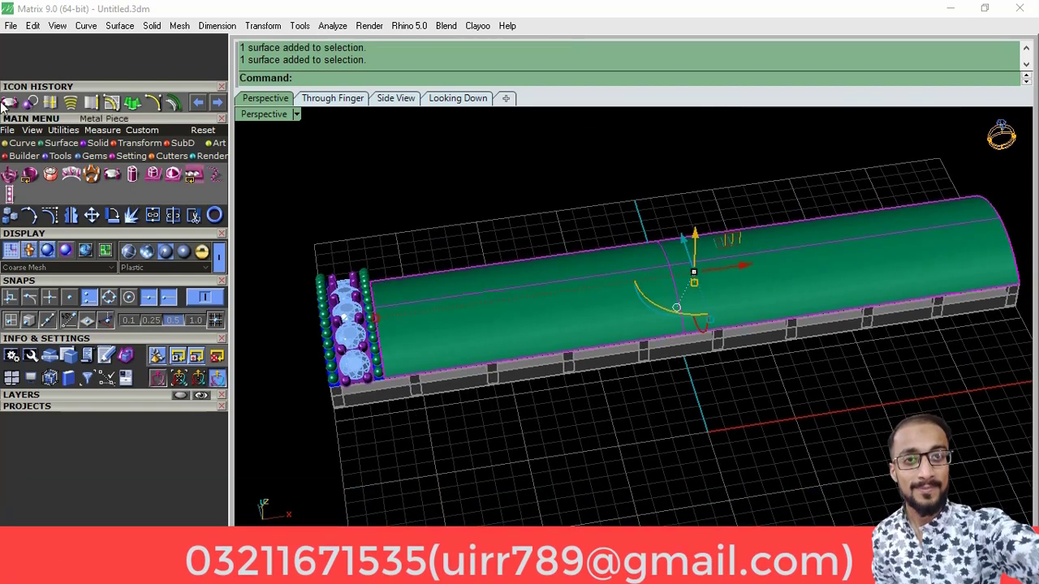
{"action": "left_click", "coordinate": [29, 156]}
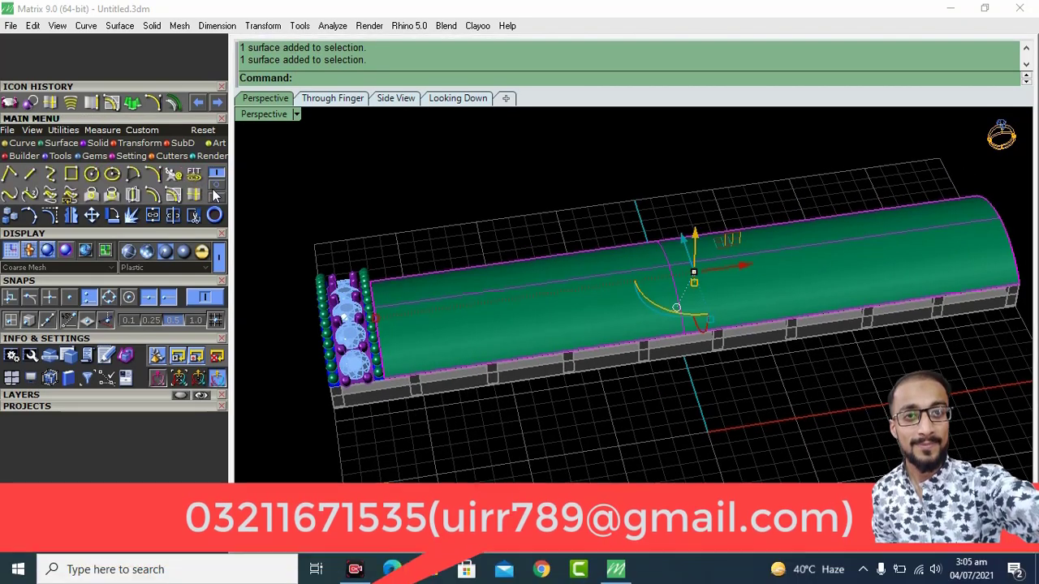
{"action": "left_click", "coordinate": [71, 178]}
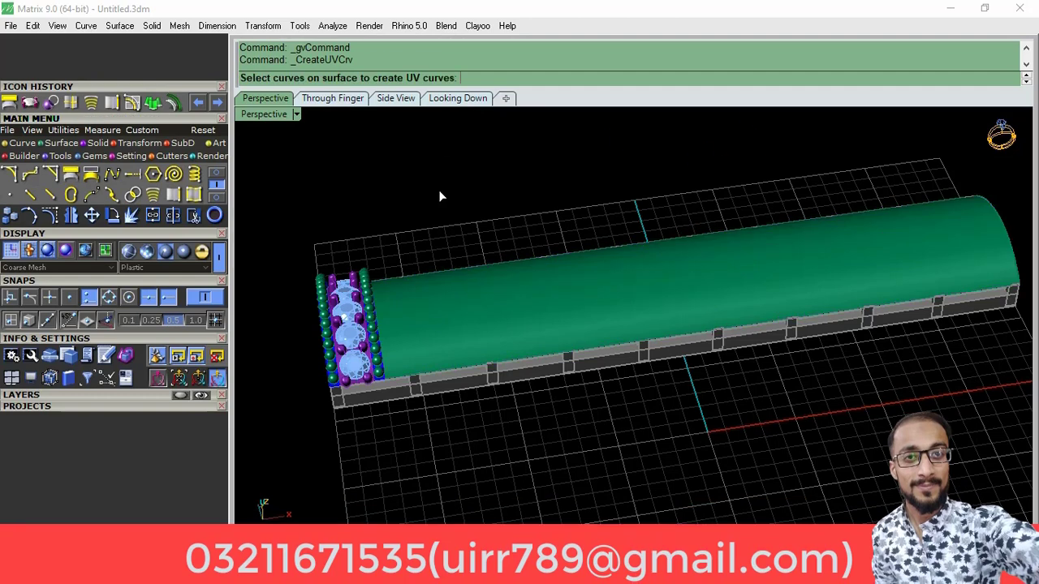
Step: In the Looking Down view, move the flat rectangle outline right of the tube and select it
{"action": "left_click", "coordinate": [451, 98]}
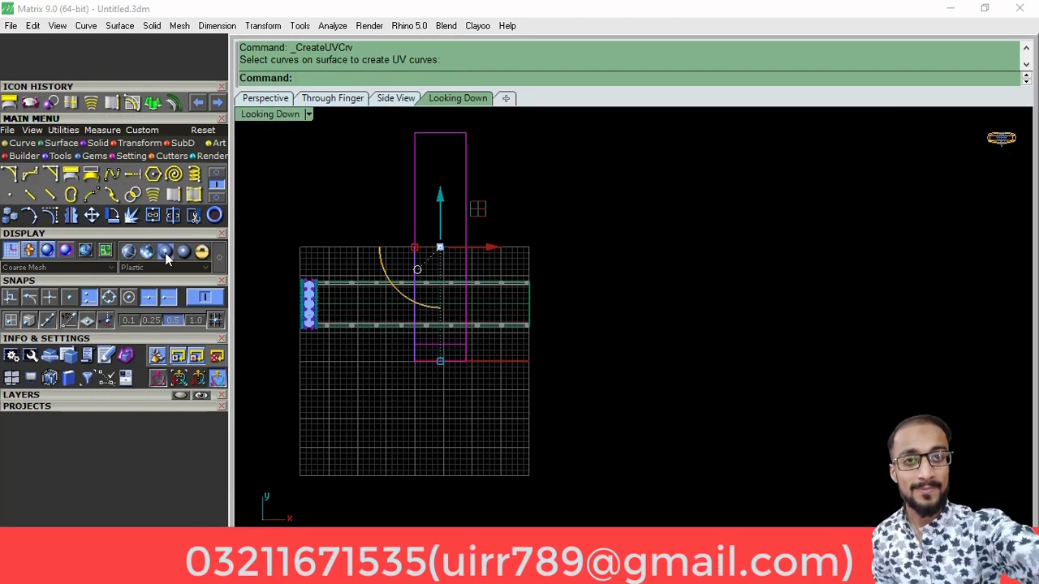
{"action": "left_click_drag", "start_coordinate": [479, 210], "coordinate": [634, 224]}
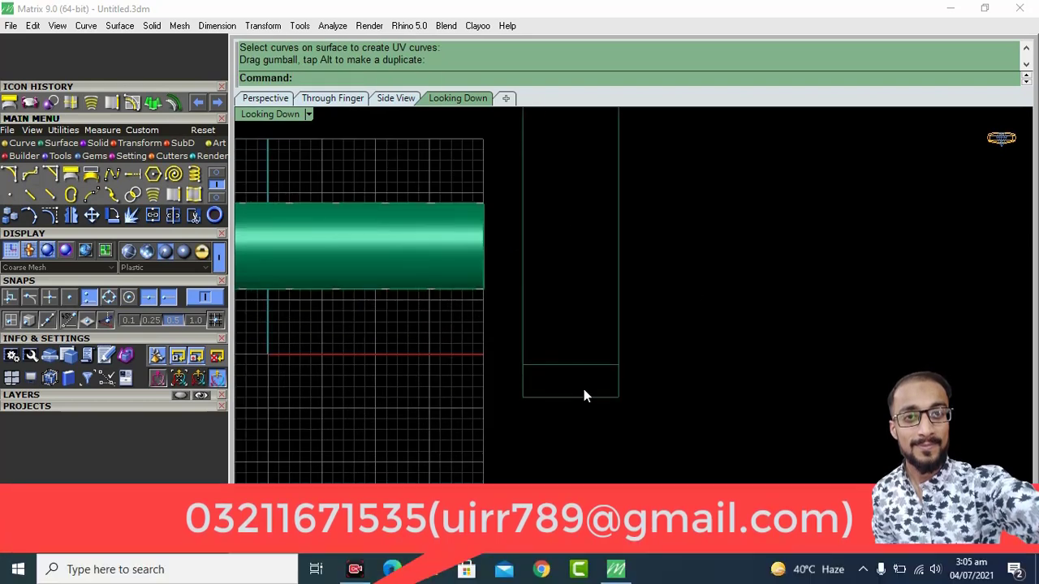
{"action": "left_click", "coordinate": [443, 283]}
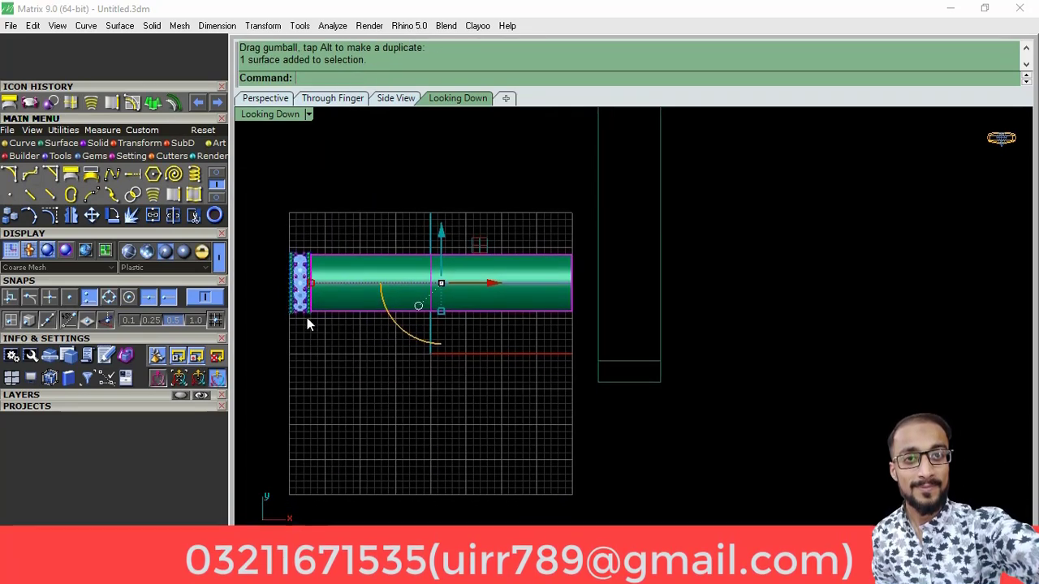
{"action": "scroll", "coordinate": [633, 389], "scroll_direction": "up", "scroll_amount": 2}
{"action": "left_click", "coordinate": [629, 383]}
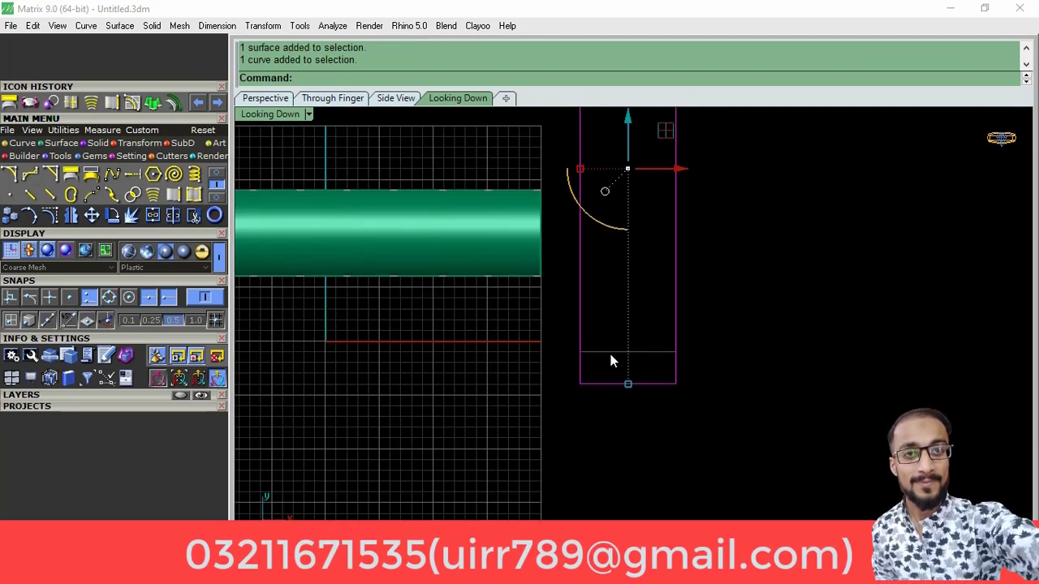
{"action": "scroll", "coordinate": [610, 294], "scroll_direction": "down", "scroll_amount": 2}
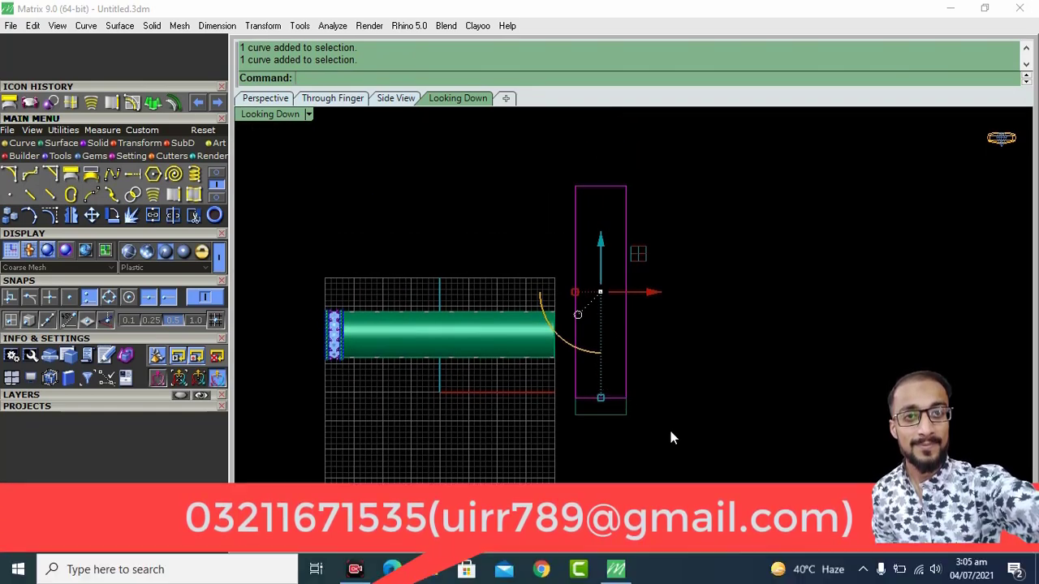
{"action": "left_click", "coordinate": [615, 322]}
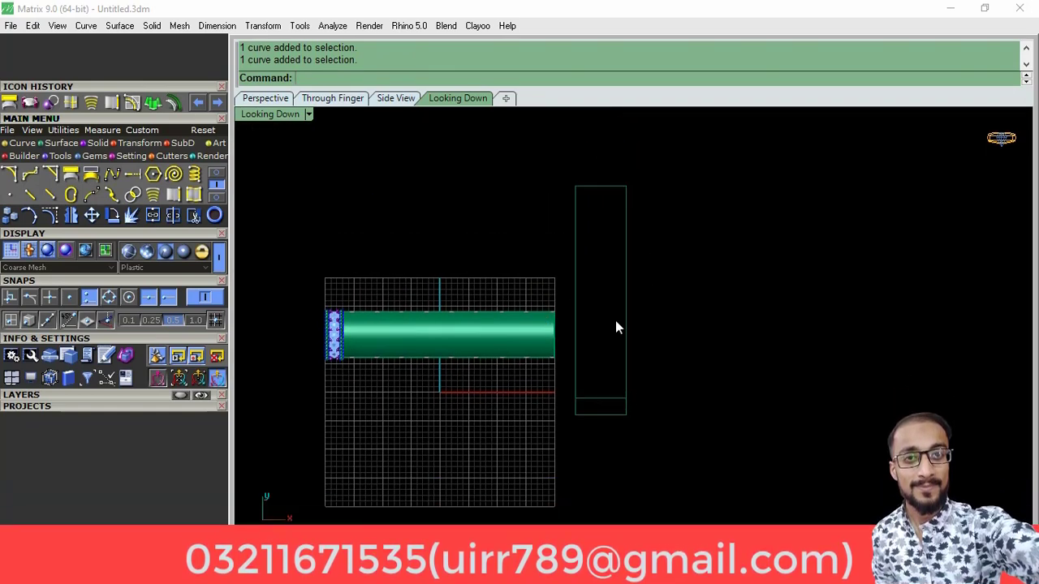
{"action": "left_click", "coordinate": [667, 357]}
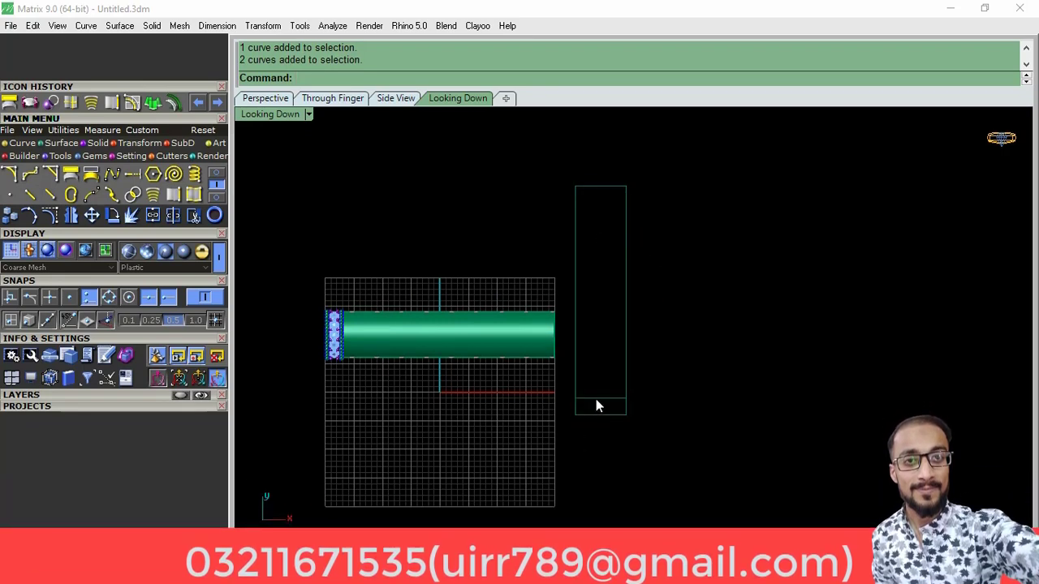
{"action": "left_click", "coordinate": [596, 400]}
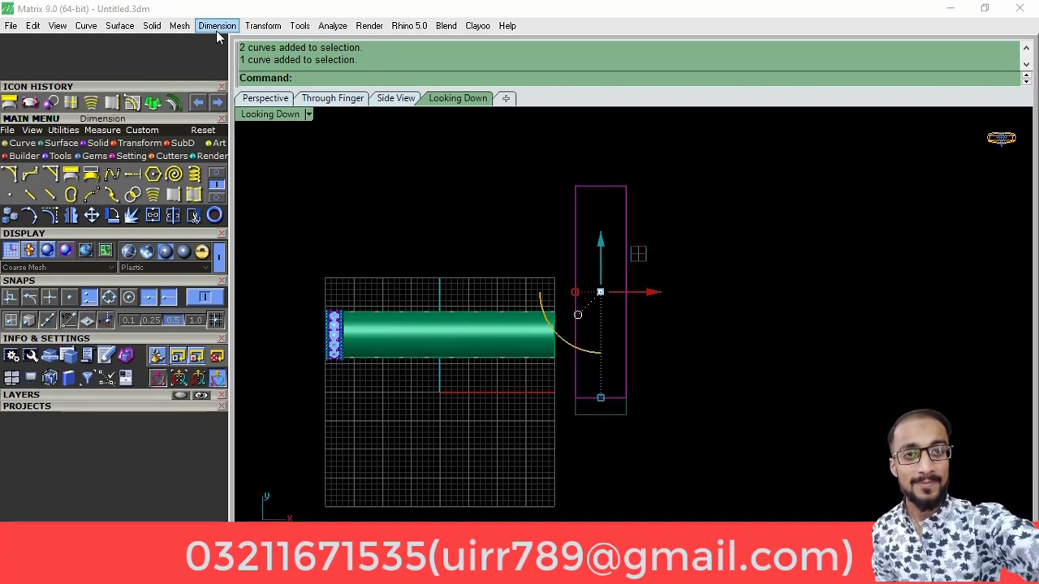
Step: Fill the rectangle outline with a Grid60 triangle hatch at scale 7
{"action": "left_click", "coordinate": [217, 25]}
{"action": "left_click", "coordinate": [235, 327]}
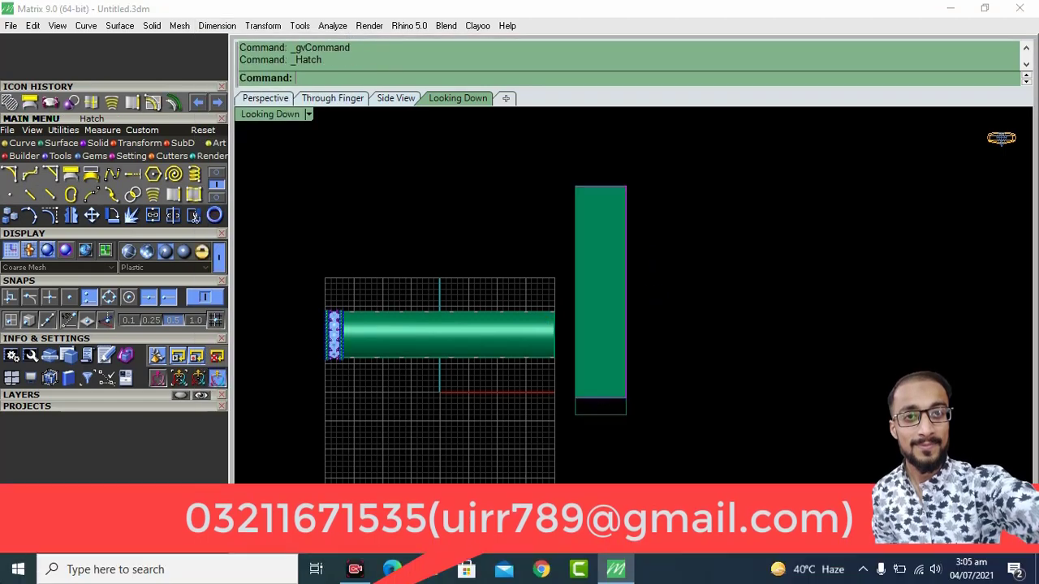
{"action": "scroll", "coordinate": [946, 325], "scroll_direction": "down", "scroll_amount": 2}
{"action": "scroll", "coordinate": [946, 325], "scroll_direction": "down", "scroll_amount": 2}
{"action": "left_click", "coordinate": [946, 327]}
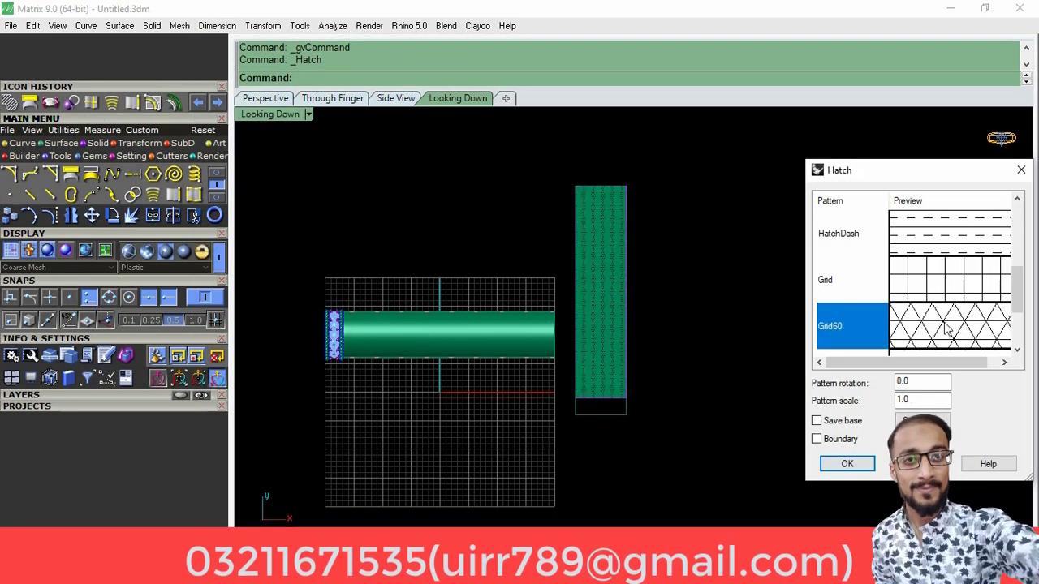
{"action": "scroll", "coordinate": [617, 328], "scroll_direction": "up", "scroll_amount": 5}
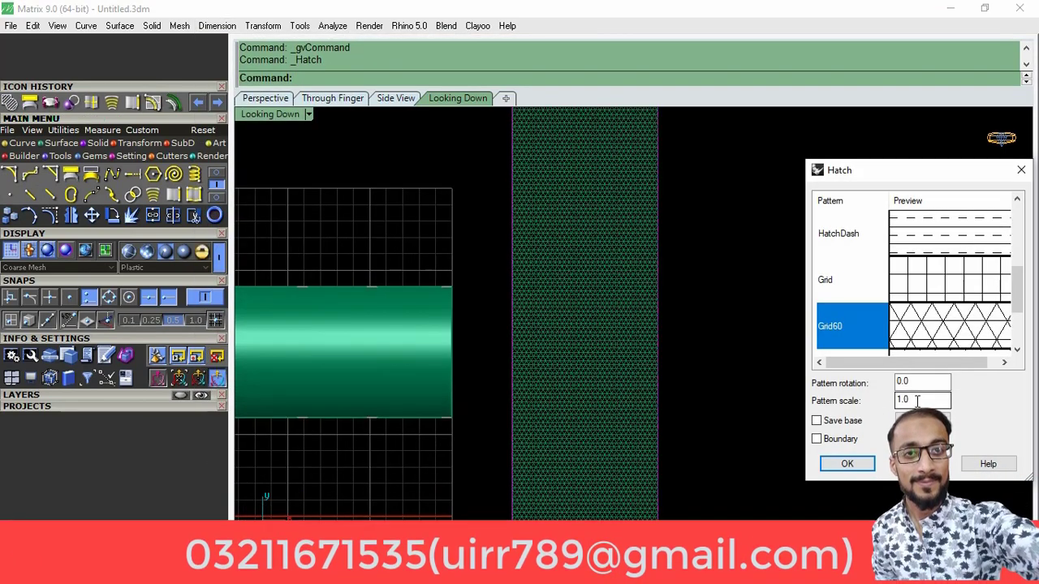
{"action": "double_click", "coordinate": [918, 401]}
{"action": "type", "text": "7"}
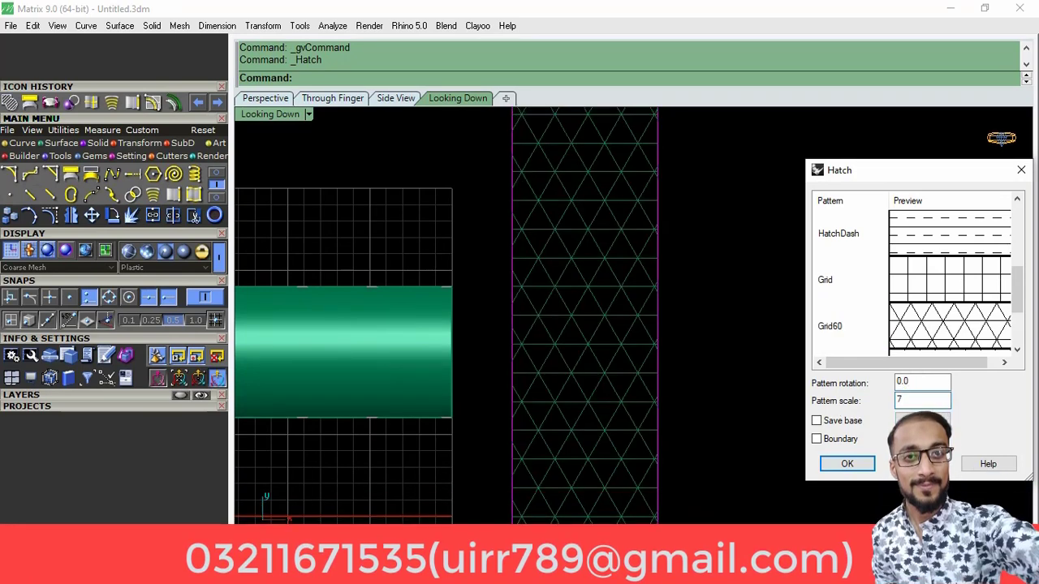
{"action": "left_click", "coordinate": [849, 470]}
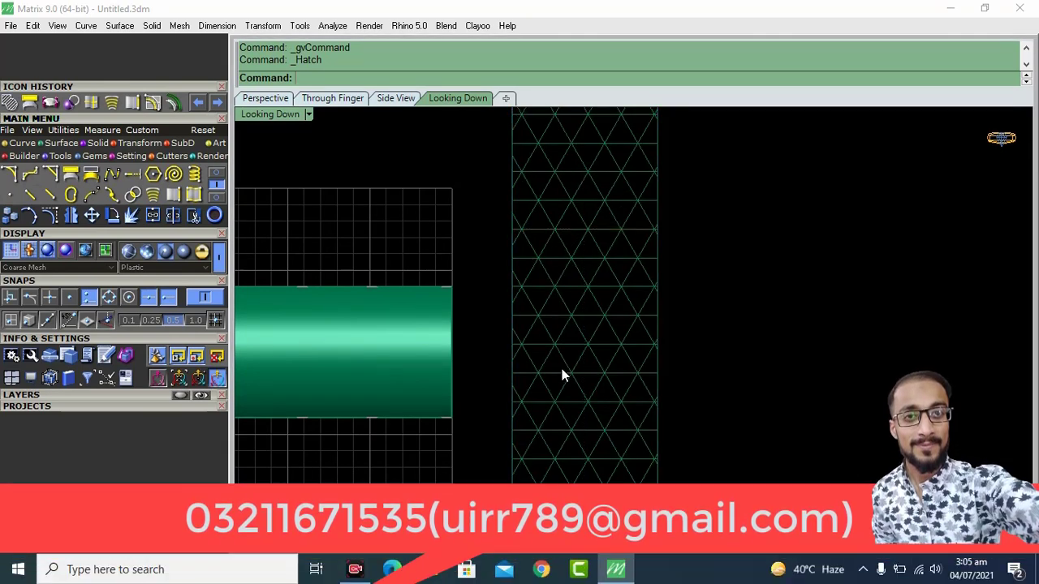
{"action": "scroll", "coordinate": [561, 369], "scroll_direction": "down", "scroll_amount": 3}
Step: Explode the hatch into 51 lattice curves, select them, and switch to the Perspective view
{"action": "left_click", "coordinate": [581, 346]}
{"action": "left_click", "coordinate": [132, 215]}
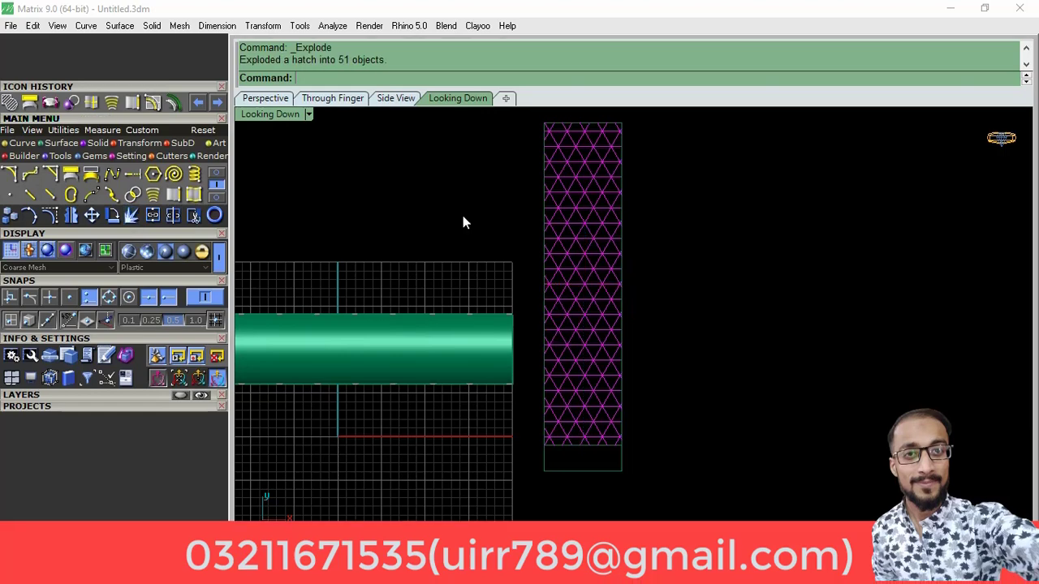
{"action": "left_click", "coordinate": [461, 211]}
{"action": "scroll", "coordinate": [495, 268], "scroll_direction": "down", "scroll_amount": 1}
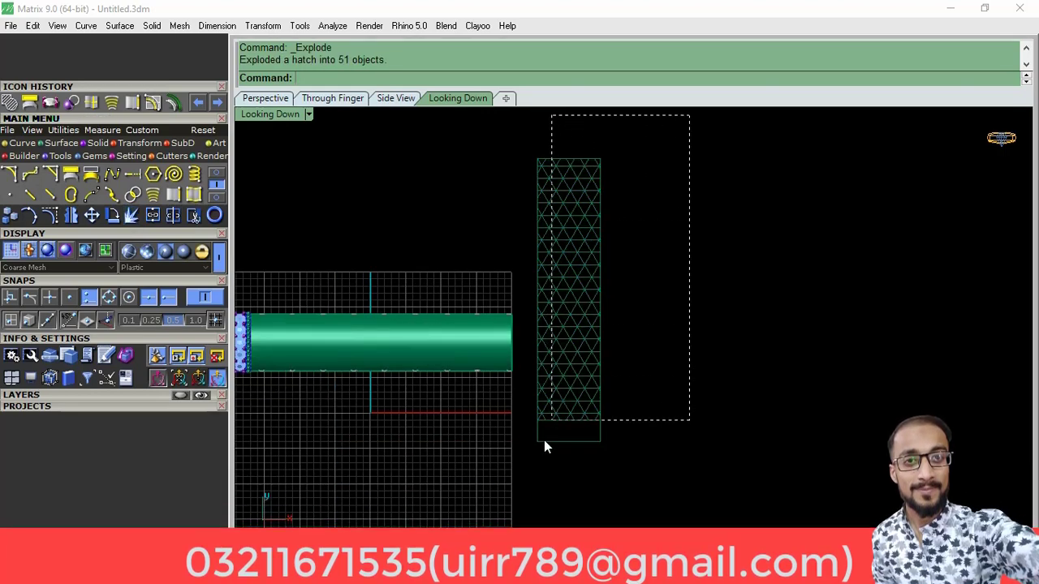
{"action": "left_click_drag", "start_coordinate": [525, 503], "coordinate": [523, 502]}
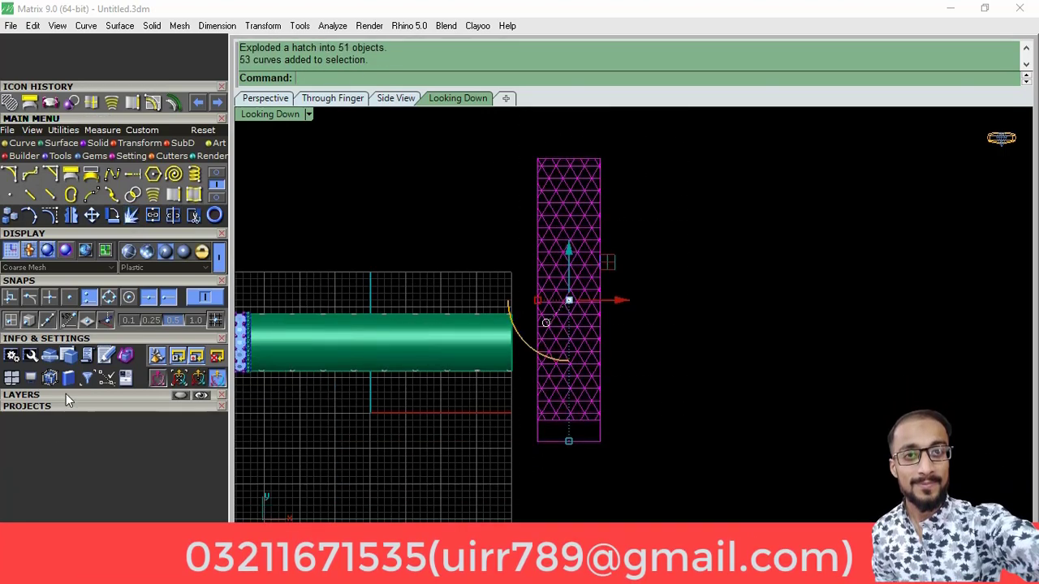
{"action": "left_click", "coordinate": [72, 394]}
{"action": "left_click", "coordinate": [19, 461]}
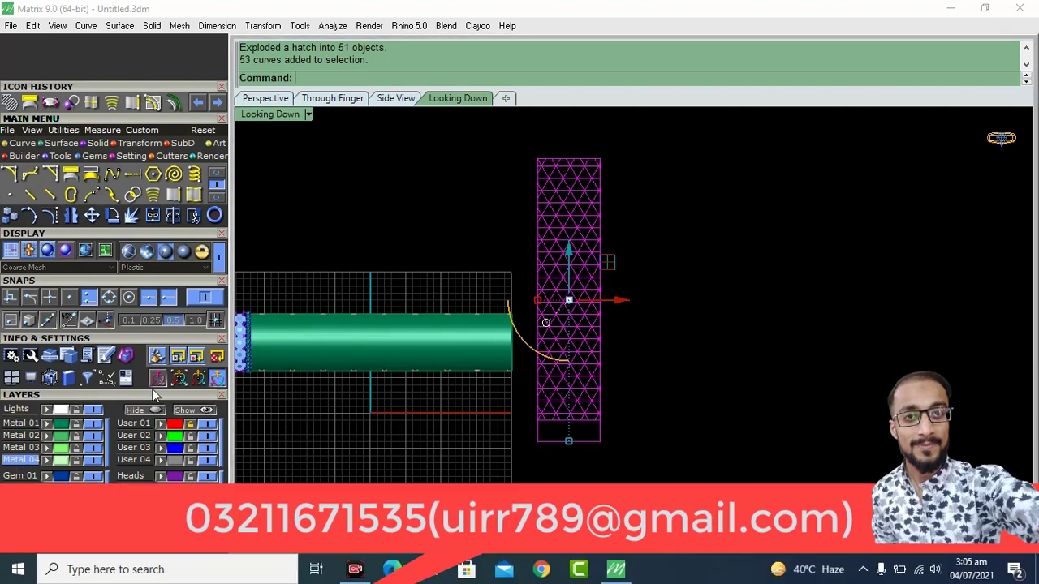
{"action": "left_click", "coordinate": [266, 98]}
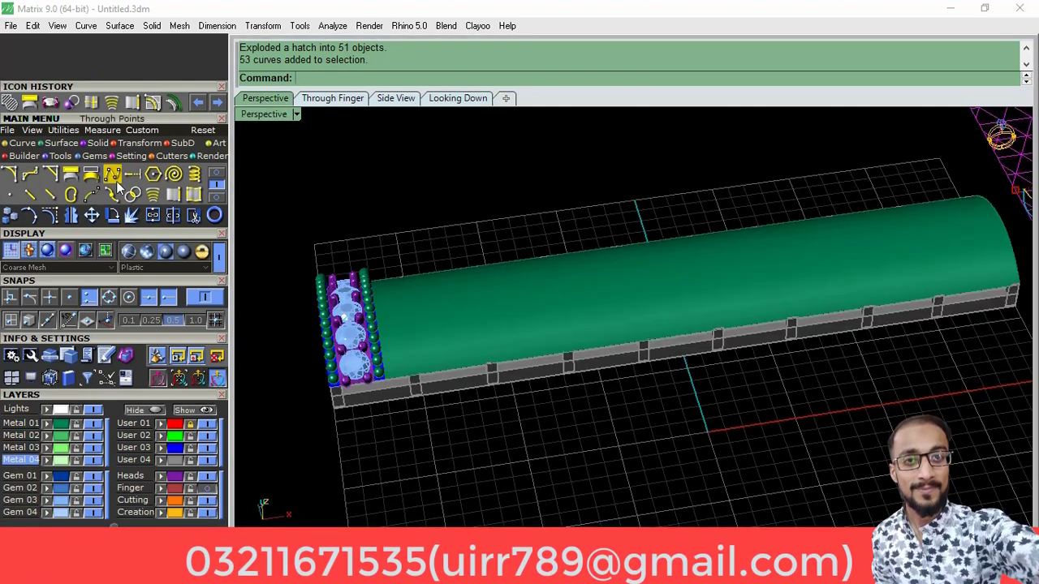
Step: Apply the flat lattice curves onto the arched band surface and explode the wrapped curves
{"action": "left_click", "coordinate": [91, 177]}
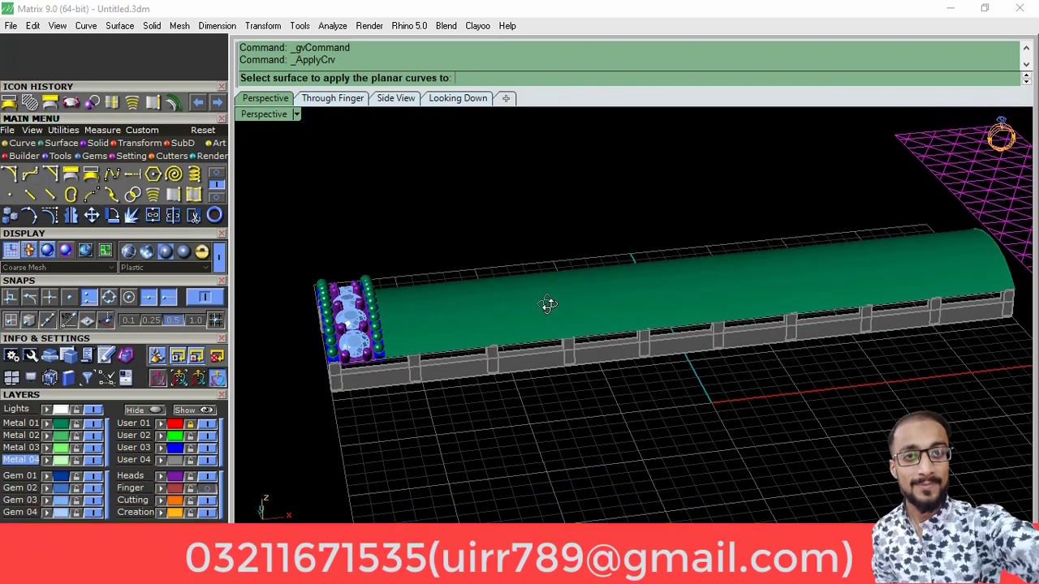
{"action": "right_click_drag", "start_coordinate": [540, 312], "coordinate": [549, 306]}
{"action": "scroll", "coordinate": [515, 325], "scroll_direction": "down", "scroll_amount": 3}
{"action": "scroll", "coordinate": [675, 249], "scroll_direction": "down", "scroll_amount": 3}
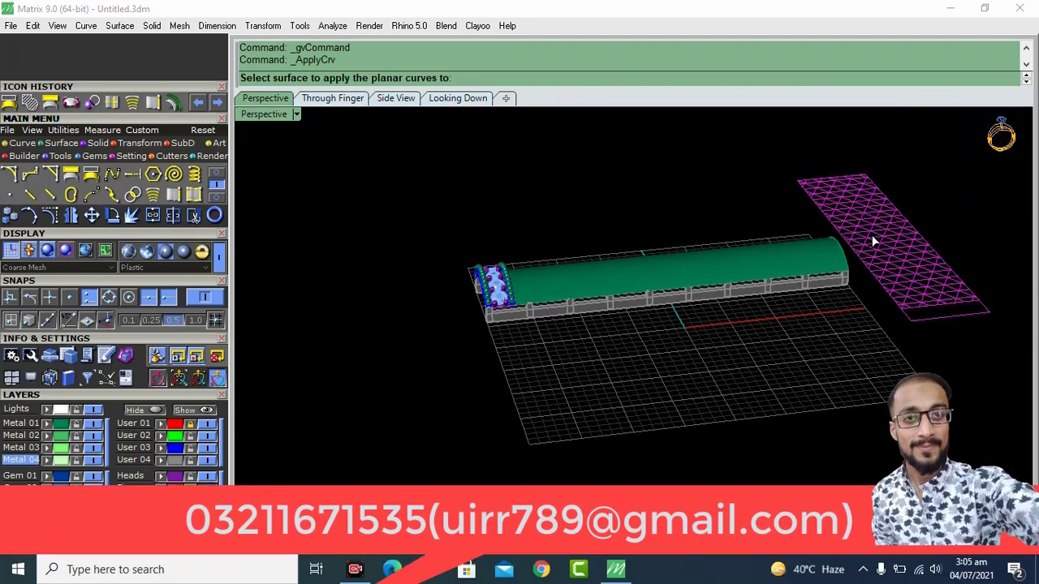
{"action": "scroll", "coordinate": [568, 302], "scroll_direction": "up", "scroll_amount": 4}
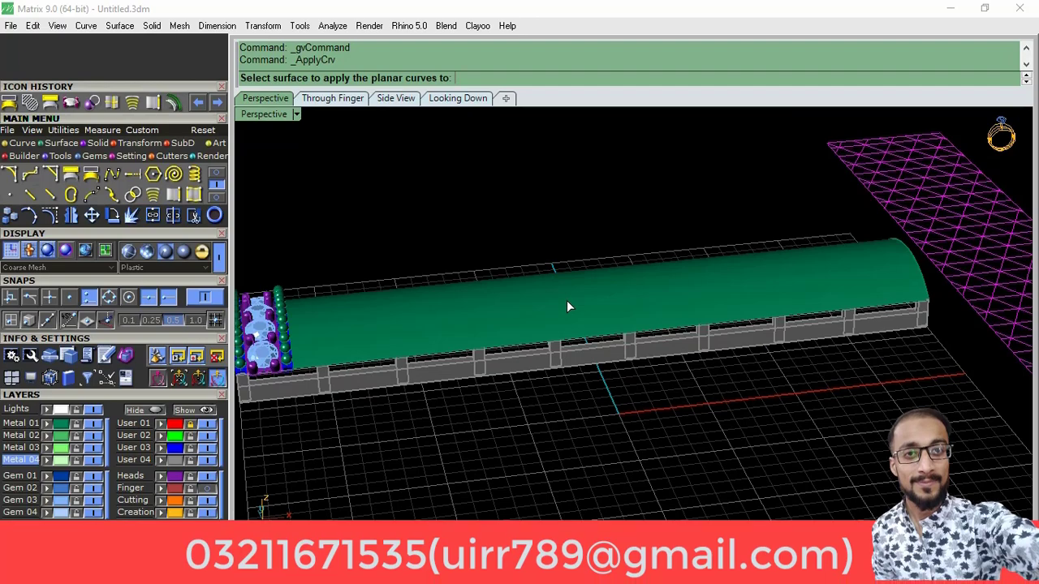
{"action": "left_click", "coordinate": [567, 301]}
{"action": "right_click_drag", "start_coordinate": [568, 307], "coordinate": [452, 337]}
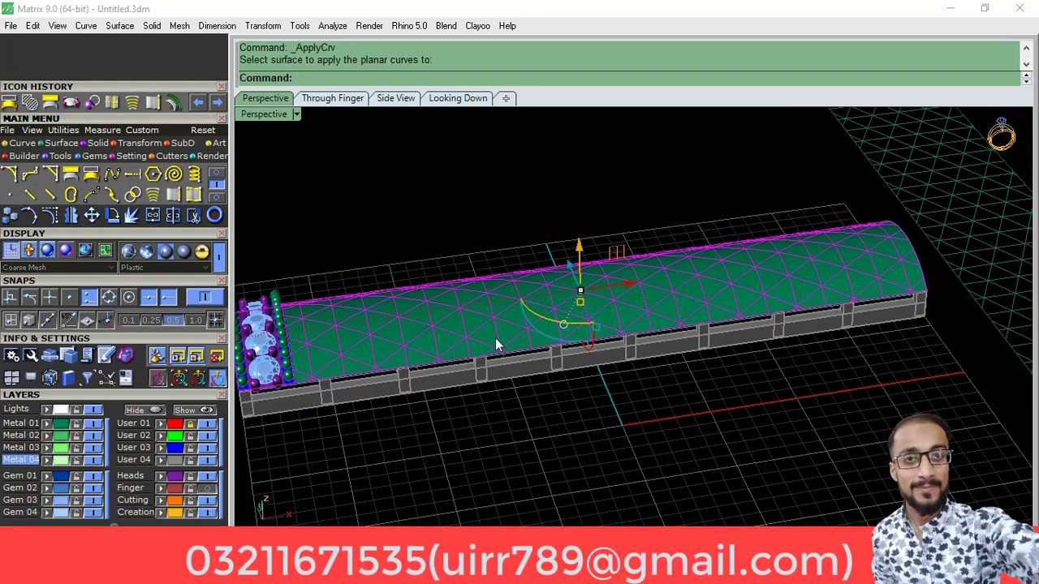
{"action": "scroll", "coordinate": [400, 430], "scroll_direction": "up", "scroll_amount": 4}
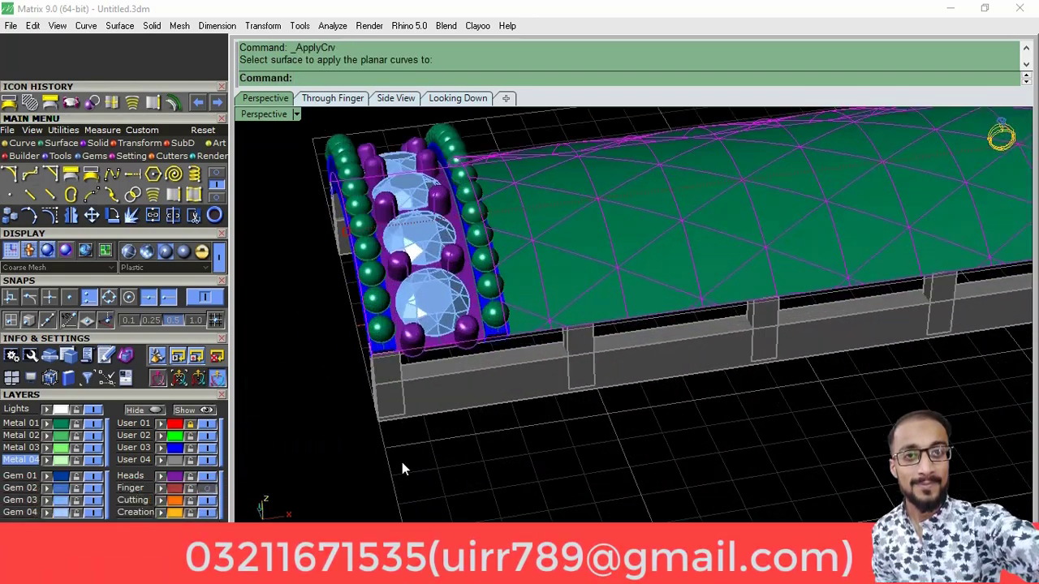
{"action": "scroll", "coordinate": [367, 385], "scroll_direction": "down", "scroll_amount": 4}
{"action": "right_click_drag", "start_coordinate": [367, 385], "coordinate": [634, 282]}
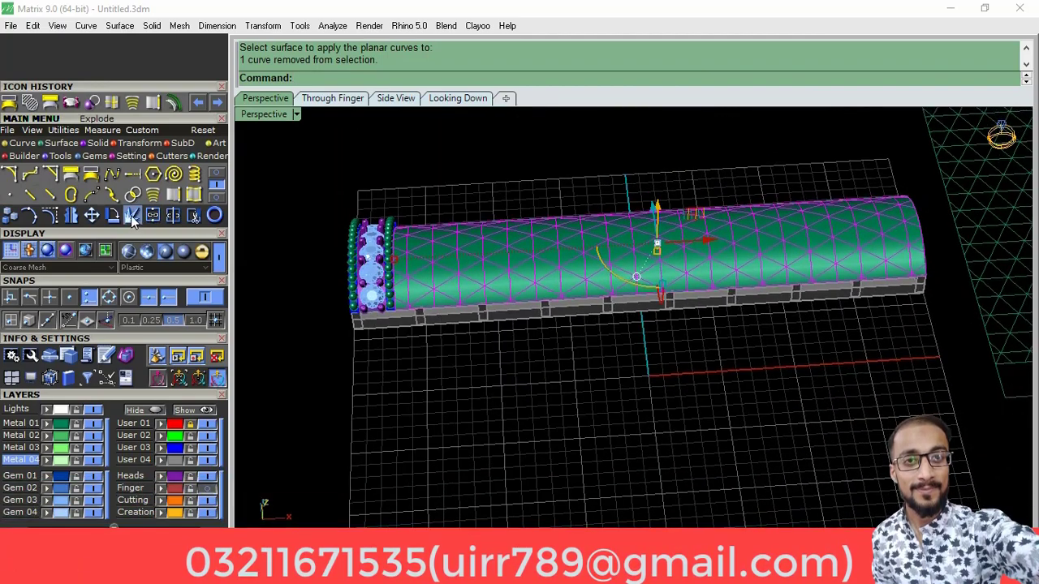
{"action": "left_click", "coordinate": [131, 215]}
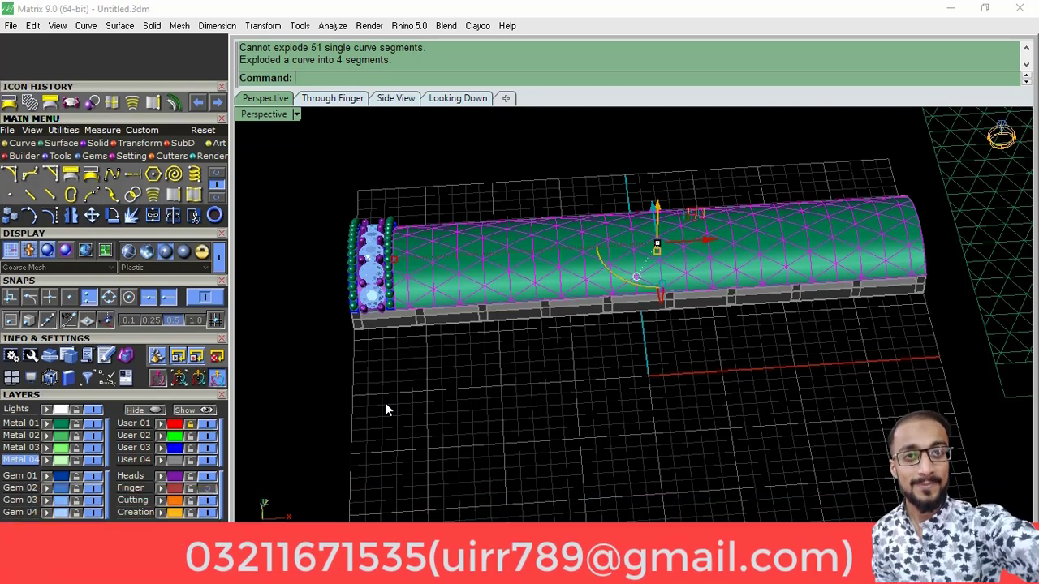
{"action": "left_click", "coordinate": [96, 142]}
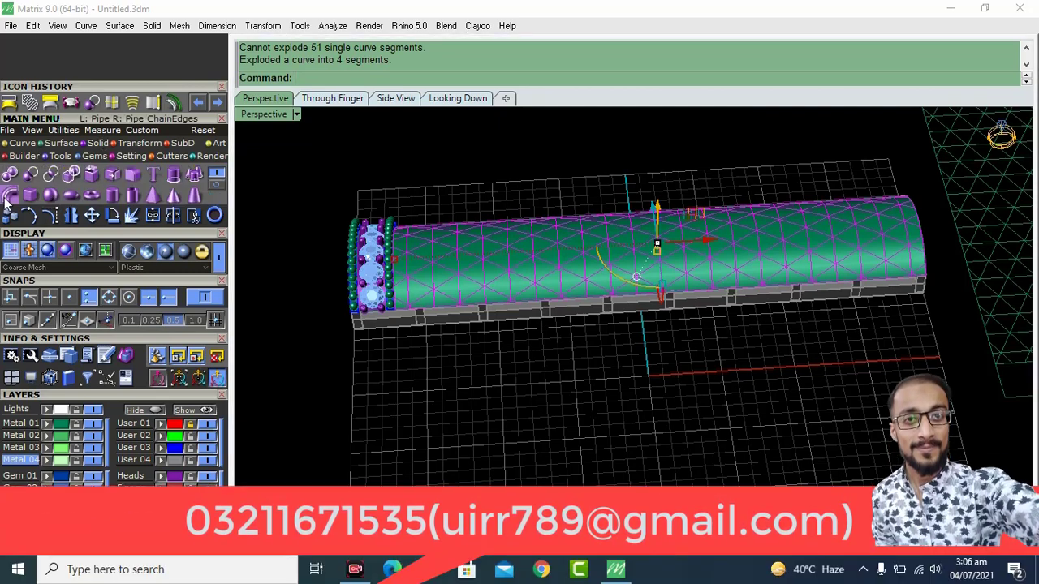
Step: Build 0.3-radius, round-capped pipes along all the wrapped lattice curves
{"action": "left_click", "coordinate": [8, 197]}
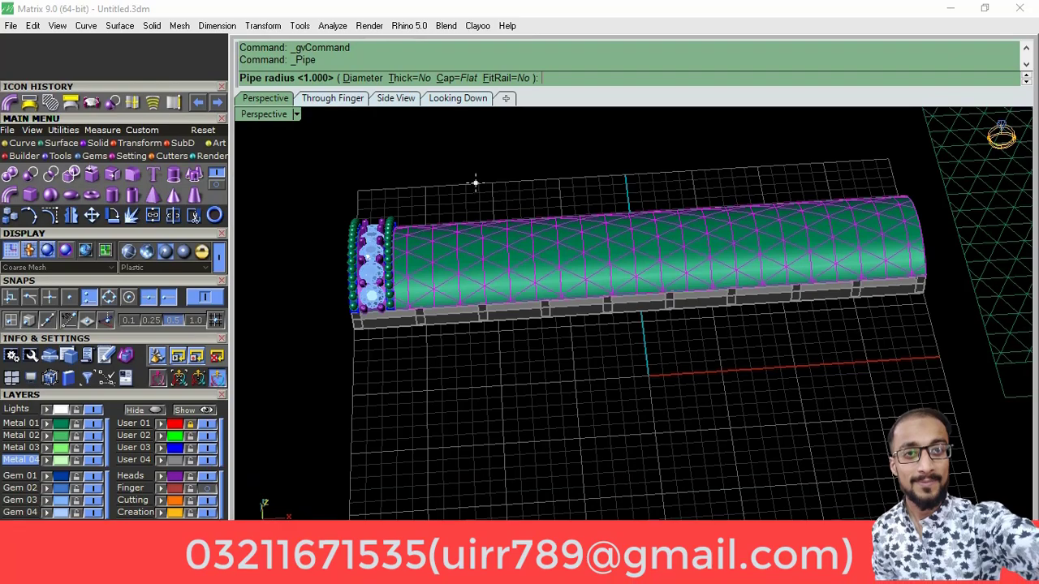
{"action": "type", "text": ".3"}
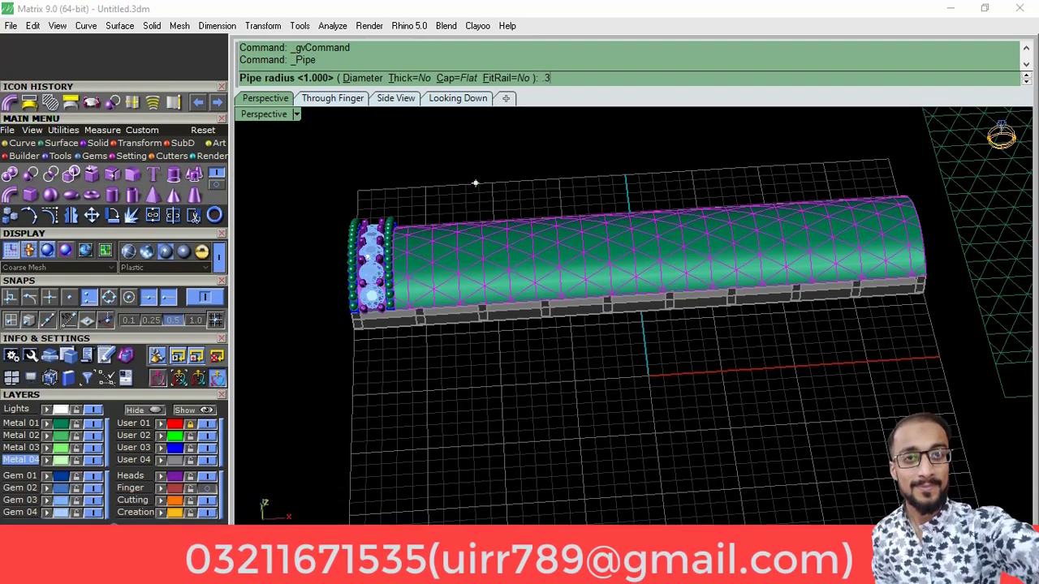
{"action": "right_click_drag", "start_coordinate": [493, 334], "coordinate": [645, 318]}
{"action": "scroll", "coordinate": [765, 306], "scroll_direction": "up", "scroll_amount": 2}
{"action": "scroll", "coordinate": [731, 325], "scroll_direction": "up", "scroll_amount": 3}
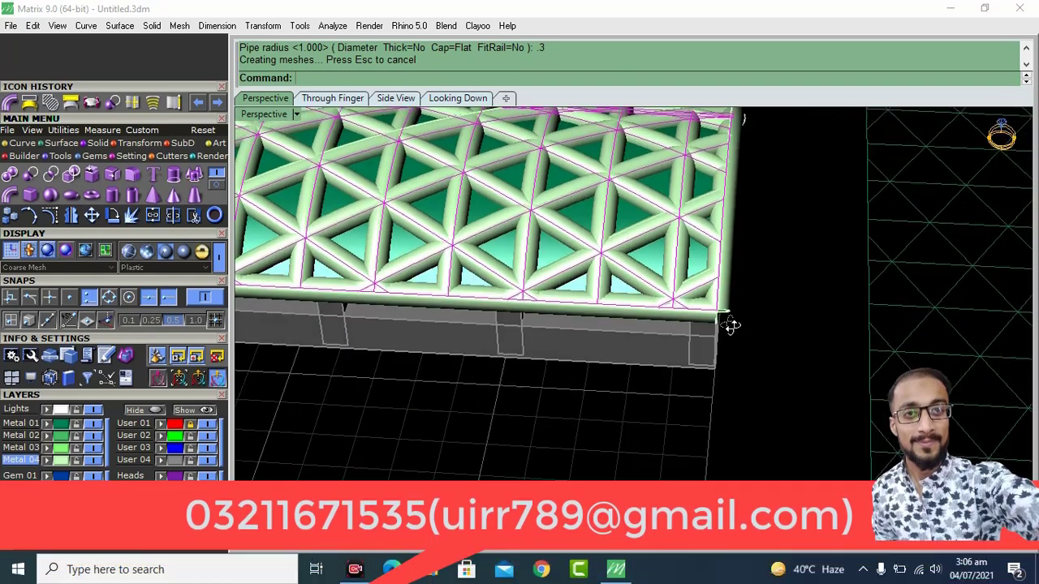
{"action": "scroll", "coordinate": [754, 336], "scroll_direction": "up", "scroll_amount": 2}
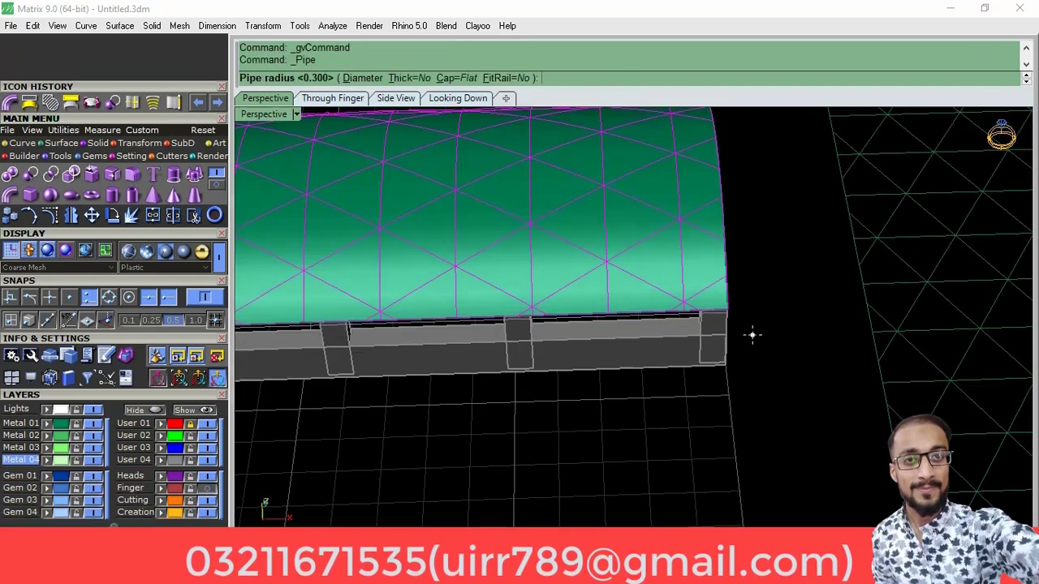
{"action": "scroll", "coordinate": [753, 335], "scroll_direction": "down", "scroll_amount": 2}
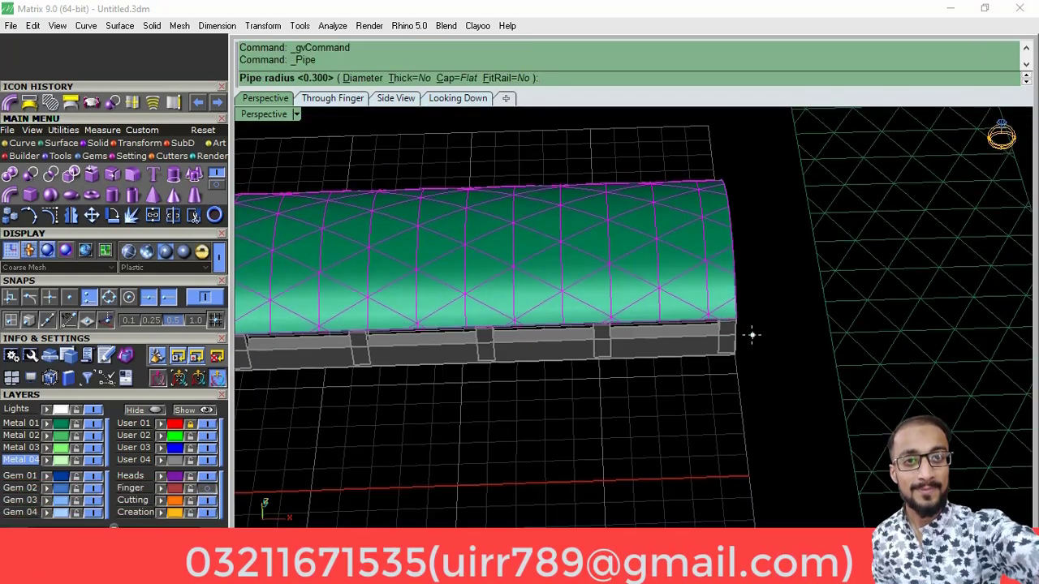
{"action": "scroll", "coordinate": [764, 329], "scroll_direction": "down", "scroll_amount": 2}
{"action": "scroll", "coordinate": [743, 348], "scroll_direction": "down", "scroll_amount": 1}
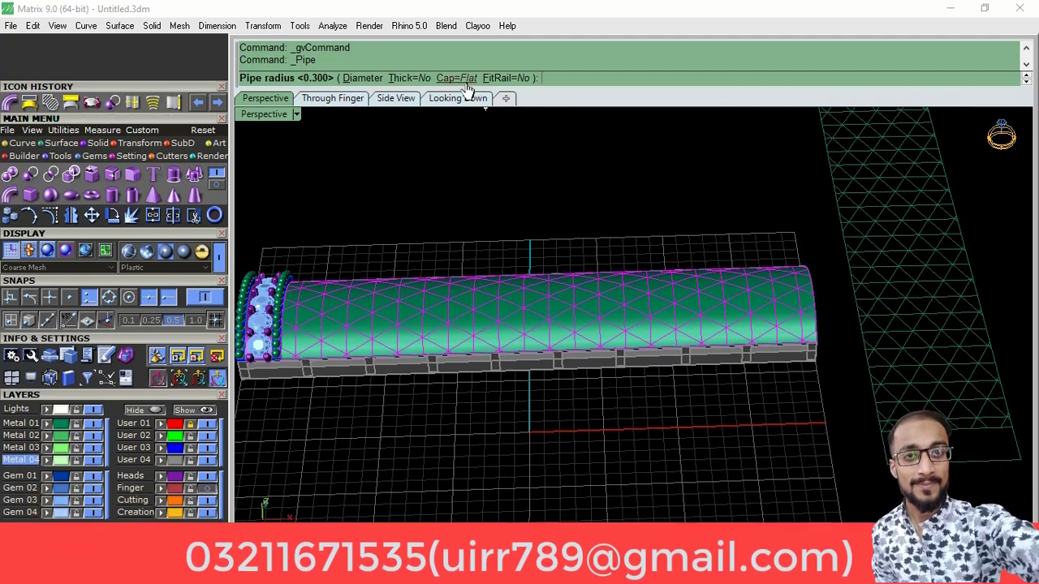
{"action": "left_click", "coordinate": [462, 78]}
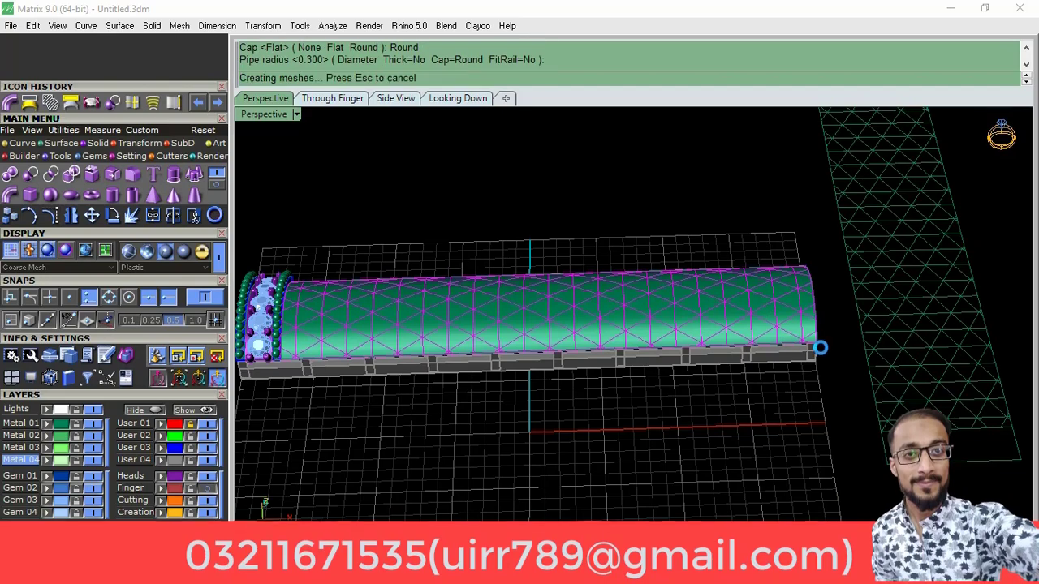
{"action": "scroll", "coordinate": [816, 345], "scroll_direction": "up", "scroll_amount": 3}
{"action": "scroll", "coordinate": [804, 339], "scroll_direction": "up", "scroll_amount": 1}
{"action": "scroll", "coordinate": [791, 335], "scroll_direction": "down", "scroll_amount": 2}
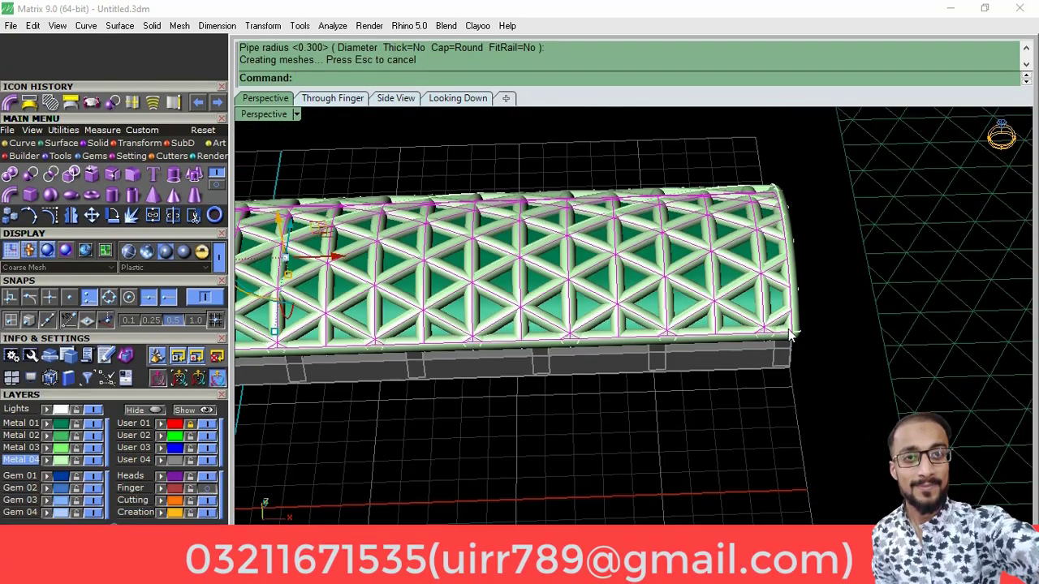
{"action": "scroll", "coordinate": [794, 365], "scroll_direction": "down", "scroll_amount": 3}
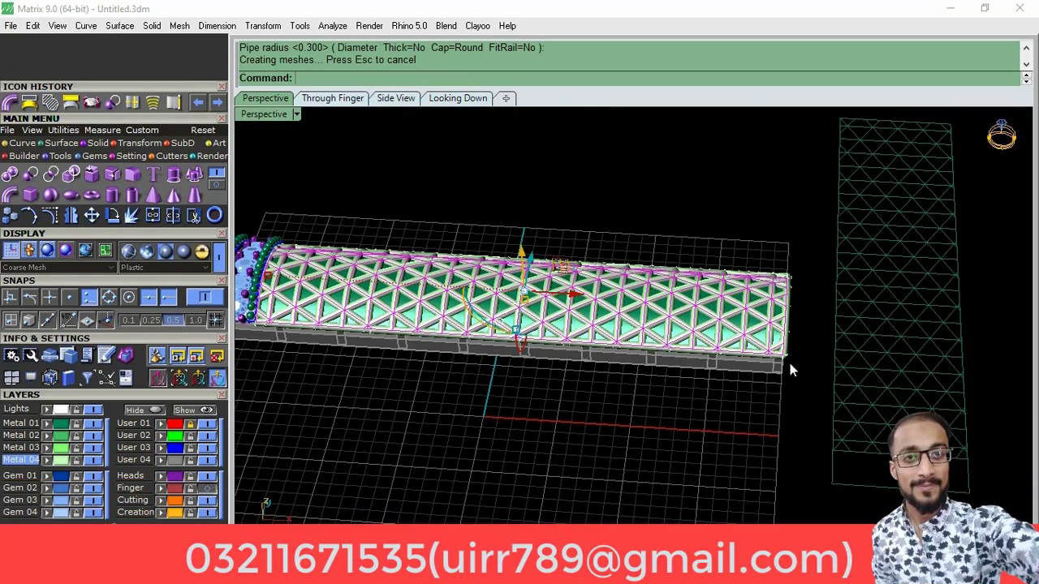
{"action": "scroll", "coordinate": [787, 361], "scroll_direction": "up", "scroll_amount": 4}
{"action": "scroll", "coordinate": [751, 369], "scroll_direction": "down", "scroll_amount": 2}
{"action": "scroll", "coordinate": [750, 370], "scroll_direction": "down", "scroll_amount": 3}
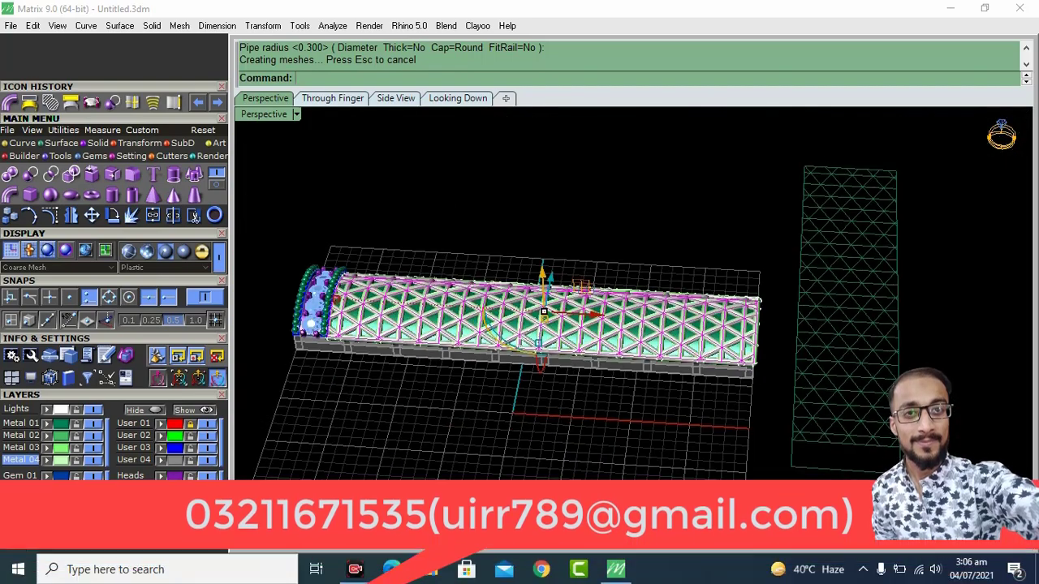
{"action": "scroll", "coordinate": [698, 385], "scroll_direction": "down", "scroll_amount": 2}
{"action": "scroll", "coordinate": [573, 362], "scroll_direction": "up", "scroll_amount": 2}
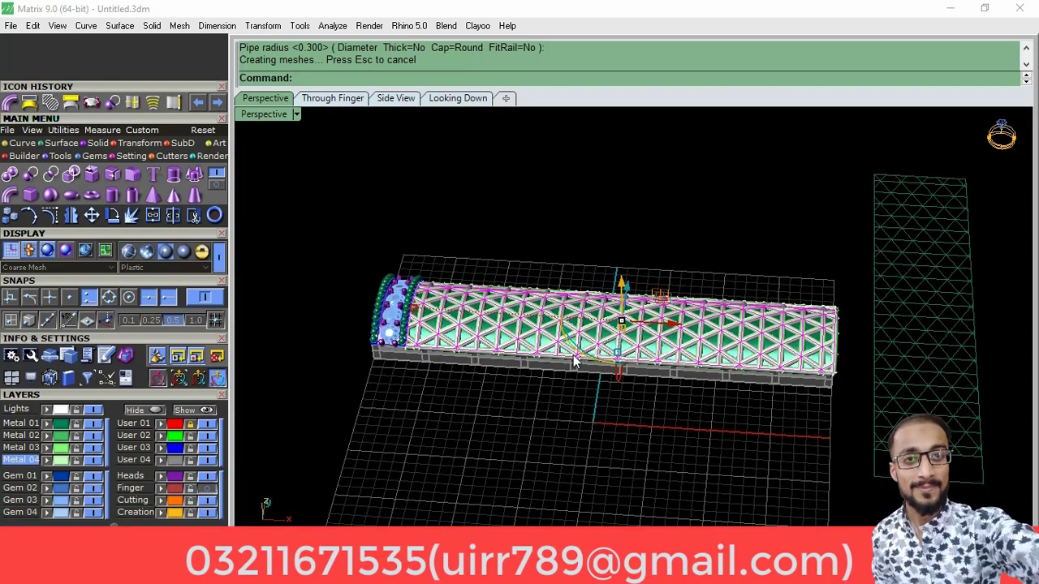
{"action": "key", "text": "Home"}
Step: Delete the solid band surface lying underneath the pipe lattice
{"action": "key", "text": "Home"}
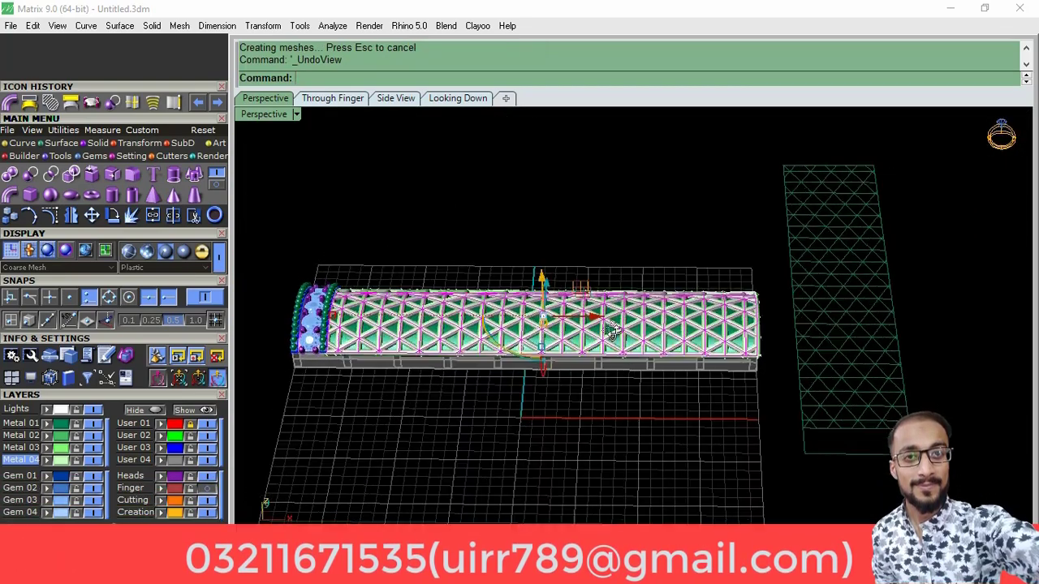
{"action": "key", "text": "Home"}
{"action": "key", "text": "Delete"}
{"action": "scroll", "coordinate": [568, 349], "scroll_direction": "up", "scroll_amount": 3}
{"action": "scroll", "coordinate": [556, 334], "scroll_direction": "up", "scroll_amount": 2}
{"action": "left_click", "coordinate": [552, 336]}
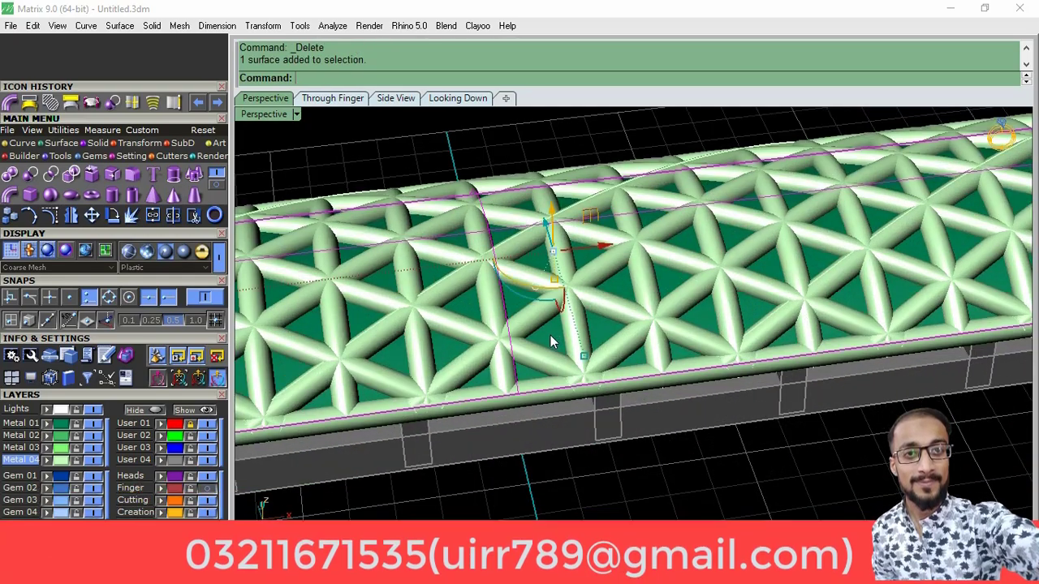
{"action": "scroll", "coordinate": [596, 304], "scroll_direction": "down", "scroll_amount": 3}
{"action": "key", "text": "Delete"}
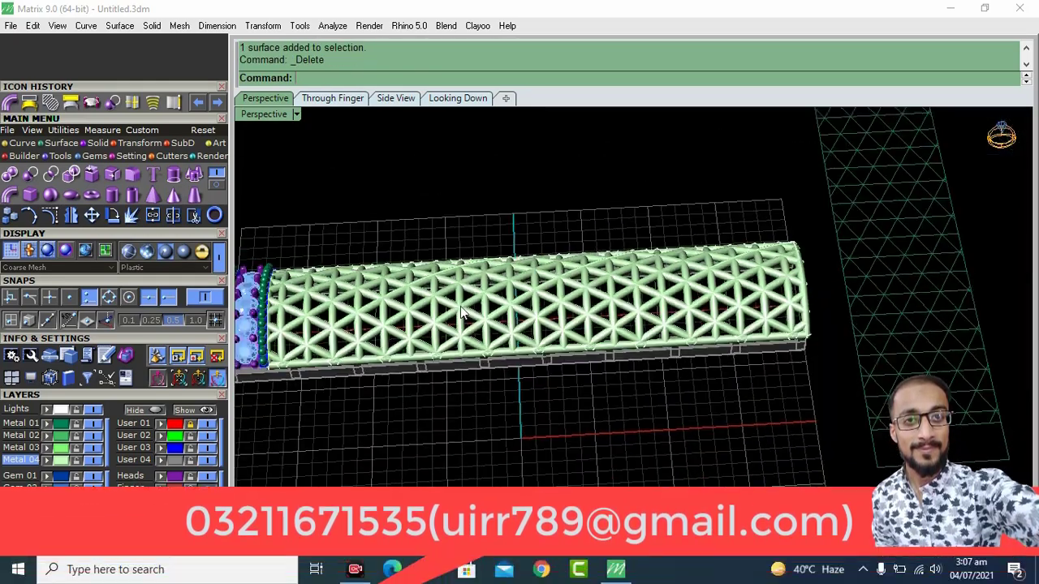
Step: Window-select and delete the leftover flat lattice grid curves
{"action": "mouse_move", "coordinate": [762, 365]}
{"action": "right_mouse_down"}
{"action": "mouse_move", "coordinate": [806, 341]}
{"action": "mouse_move", "coordinate": [784, 310]}
{"action": "right_mouse_up"}
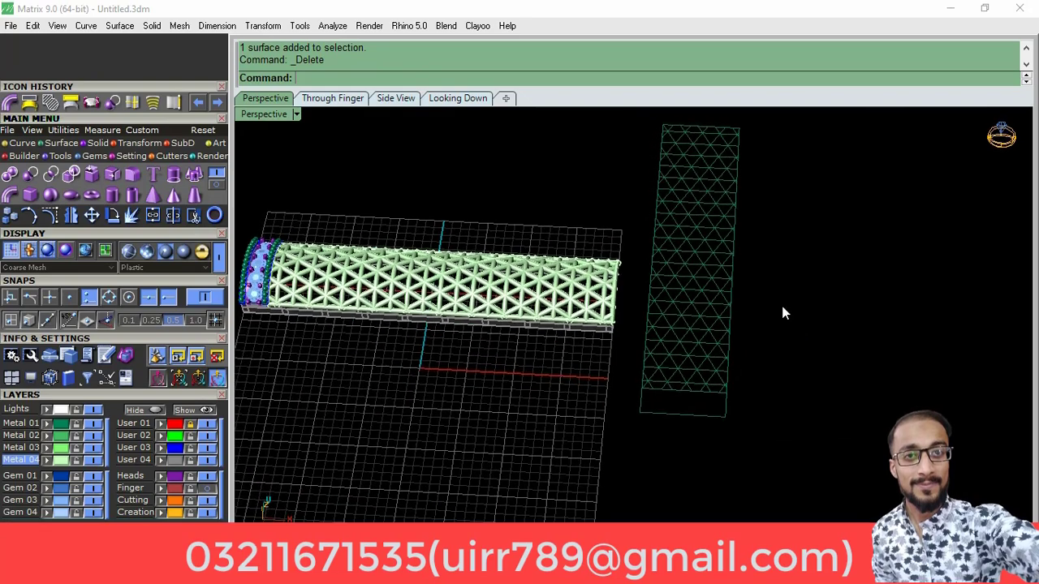
{"action": "scroll", "coordinate": [792, 276], "scroll_direction": "down", "scroll_amount": 3}
{"action": "left_click_drag", "start_coordinate": [753, 306], "coordinate": [697, 421]}
{"action": "right_click_drag", "start_coordinate": [779, 323], "coordinate": [807, 340], "text": "shift"}
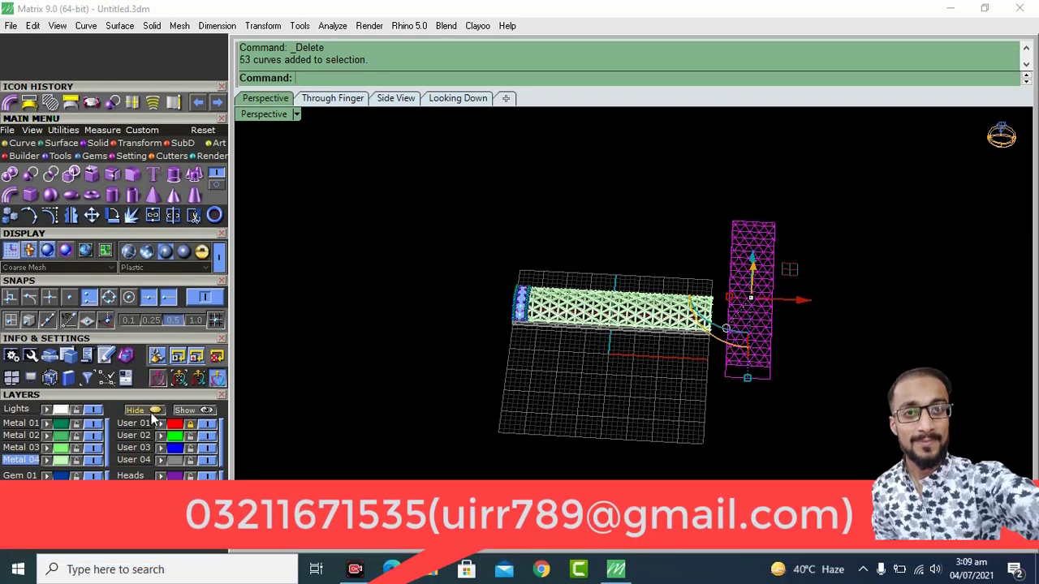
{"action": "key", "text": "Delete"}
Step: Tilt the view toward the band and window-select all of its parts
{"action": "right_click_drag", "start_coordinate": [584, 350], "coordinate": [607, 366]}
{"action": "scroll", "coordinate": [551, 328], "scroll_direction": "up", "scroll_amount": 3}
{"action": "mouse_move", "coordinate": [551, 328]}
{"action": "right_mouse_down"}
{"action": "mouse_move", "coordinate": [669, 406]}
{"action": "mouse_move", "coordinate": [884, 208]}
{"action": "mouse_move", "coordinate": [811, 232]}
{"action": "mouse_move", "coordinate": [711, 288]}
{"action": "right_mouse_up"}
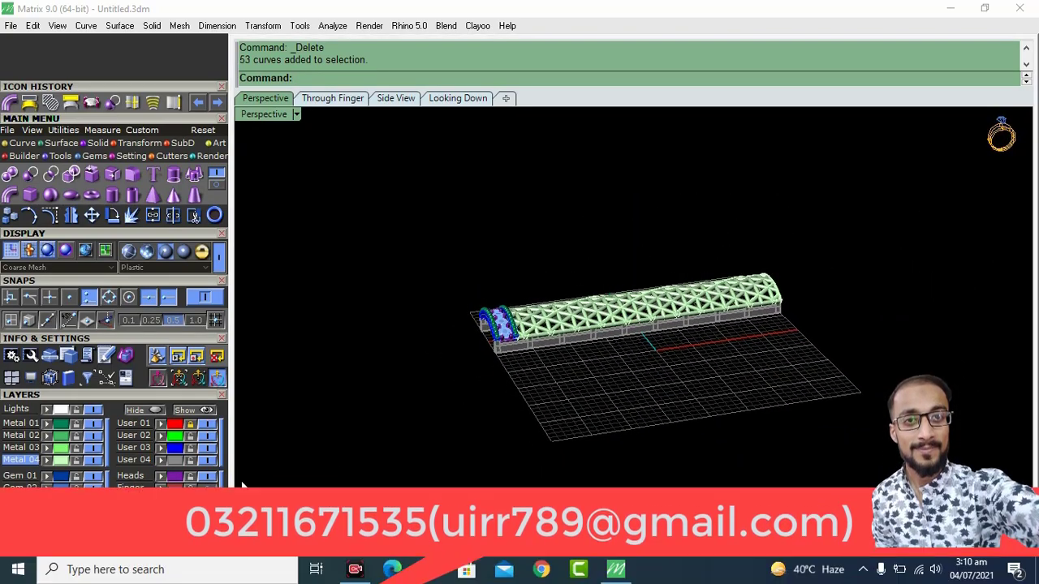
{"action": "left_click_drag", "start_coordinate": [455, 412], "coordinate": [366, 479]}
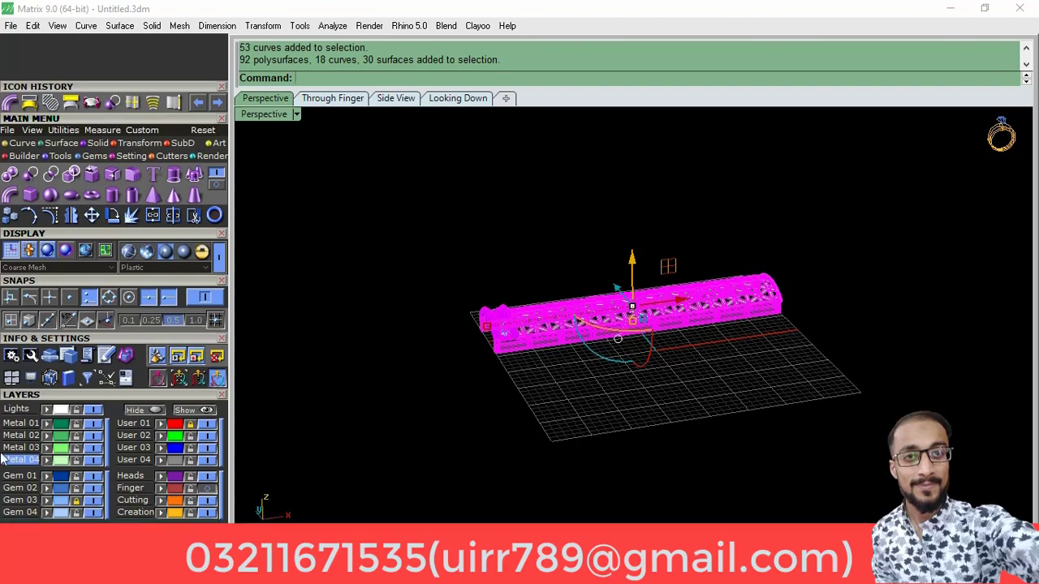
Step: Orbit around the band to check it from the side, then reselect its parts
{"action": "left_click", "coordinate": [452, 354]}
{"action": "mouse_move", "coordinate": [452, 355]}
{"action": "right_mouse_down"}
{"action": "mouse_move", "coordinate": [450, 443]}
{"action": "mouse_move", "coordinate": [431, 360]}
{"action": "mouse_move", "coordinate": [510, 389]}
{"action": "mouse_move", "coordinate": [654, 352]}
{"action": "right_mouse_up"}
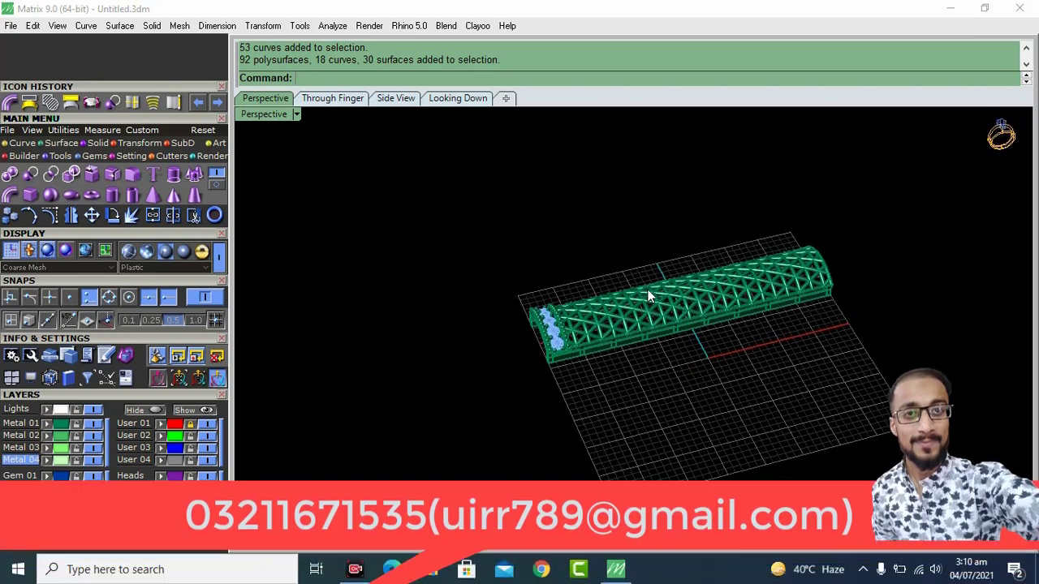
{"action": "right_click_drag", "start_coordinate": [645, 301], "coordinate": [520, 399]}
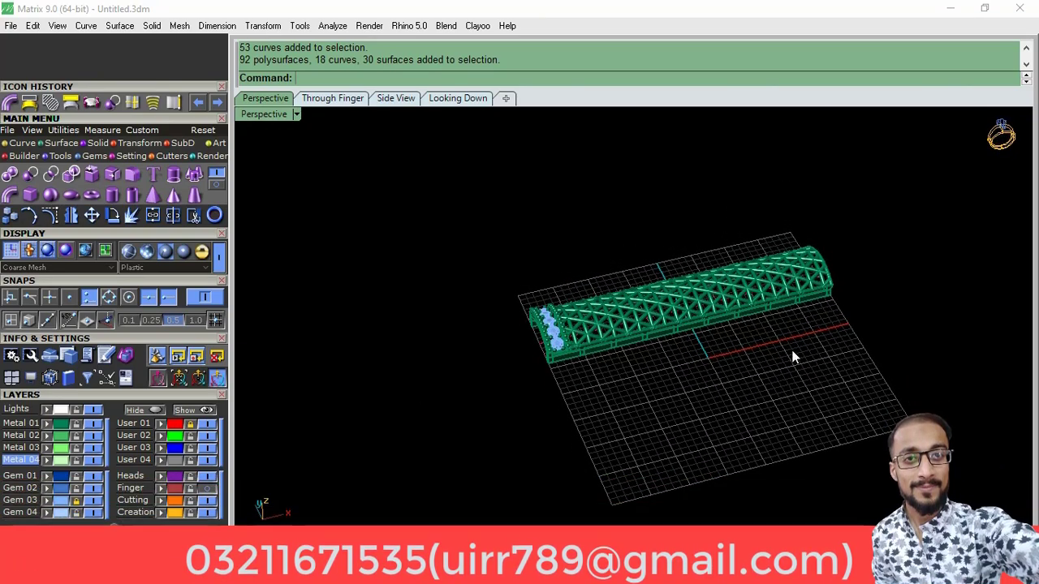
{"action": "right_click_drag", "start_coordinate": [794, 358], "coordinate": [769, 364], "text": "shift"}
{"action": "left_click_drag", "start_coordinate": [727, 271], "coordinate": [385, 448]}
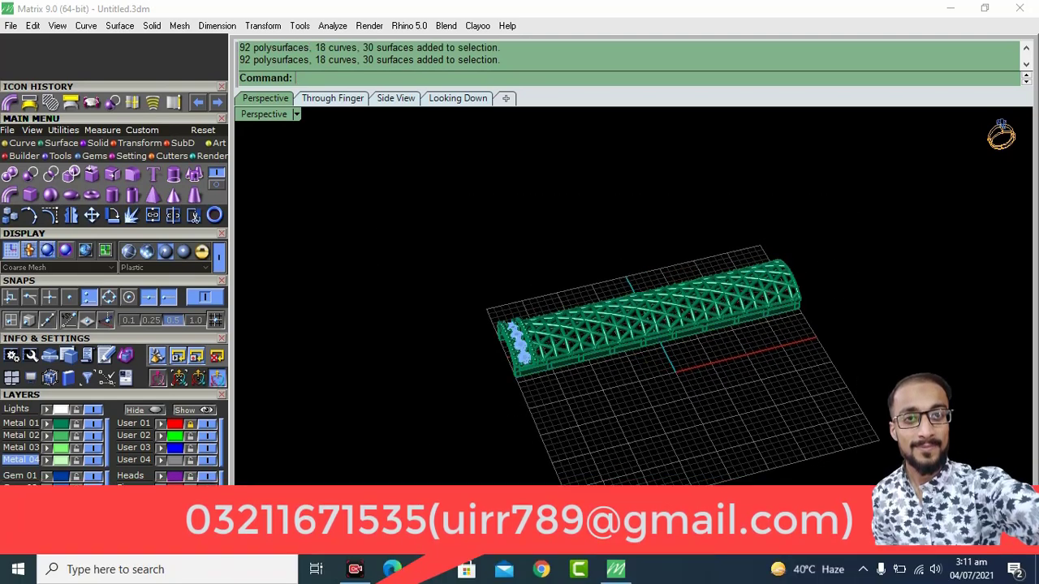
Step: Turn on the Finger layer so the cone and arc appear above the band, and open the Transform tools
{"action": "left_click", "coordinate": [207, 488]}
{"action": "mouse_move", "coordinate": [397, 409]}
{"action": "right_mouse_down"}
{"action": "mouse_move", "coordinate": [386, 424]}
{"action": "mouse_move", "coordinate": [496, 323]}
{"action": "mouse_move", "coordinate": [270, 209]}
{"action": "right_mouse_up"}
{"action": "left_click", "coordinate": [129, 145]}
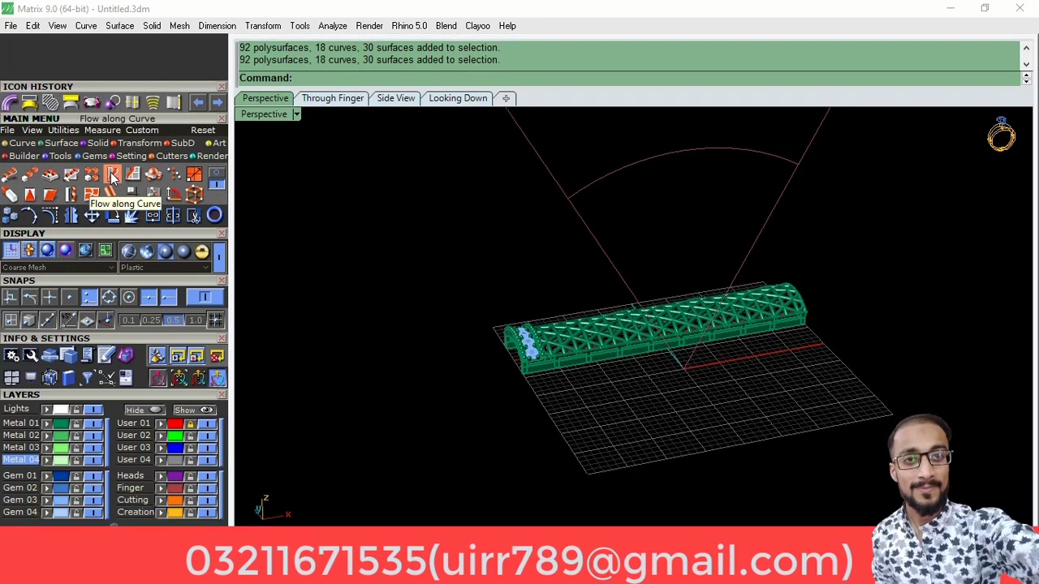
{"action": "left_click", "coordinate": [112, 175]}
{"action": "mouse_move", "coordinate": [525, 383]}
{"action": "right_mouse_down"}
{"action": "mouse_move", "coordinate": [737, 343]}
{"action": "mouse_move", "coordinate": [668, 286]}
{"action": "right_mouse_up"}
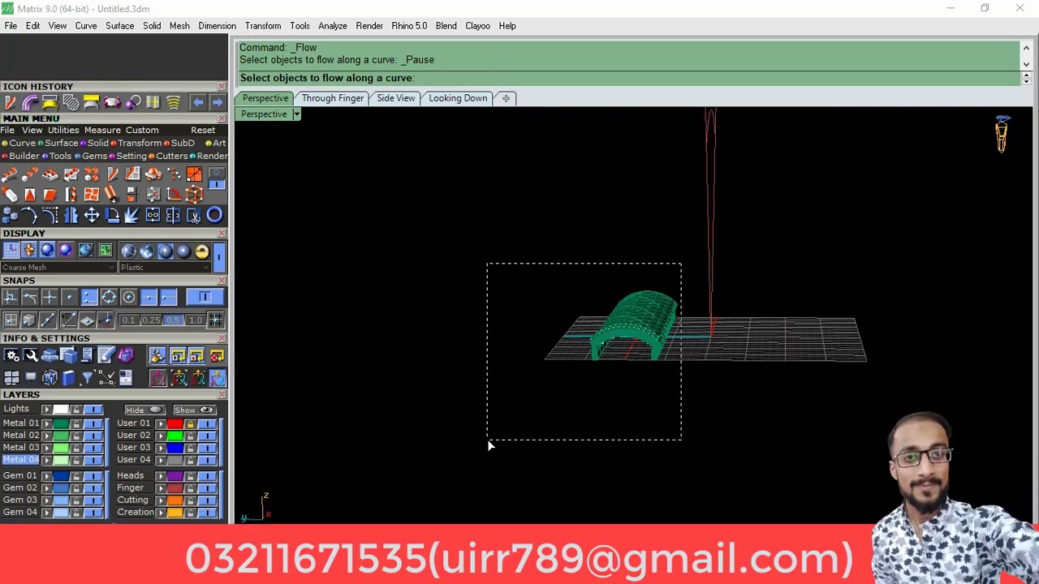
{"action": "left_click_drag", "start_coordinate": [487, 439], "coordinate": [487, 439]}
{"action": "right_click_drag", "start_coordinate": [691, 350], "coordinate": [605, 407]}
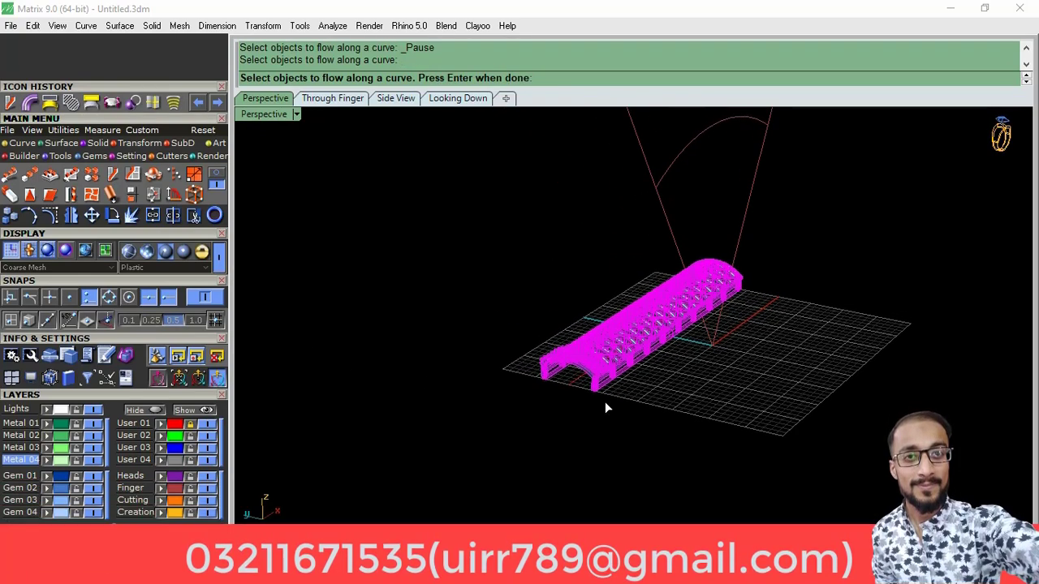
{"action": "right_click", "coordinate": [444, 423]}
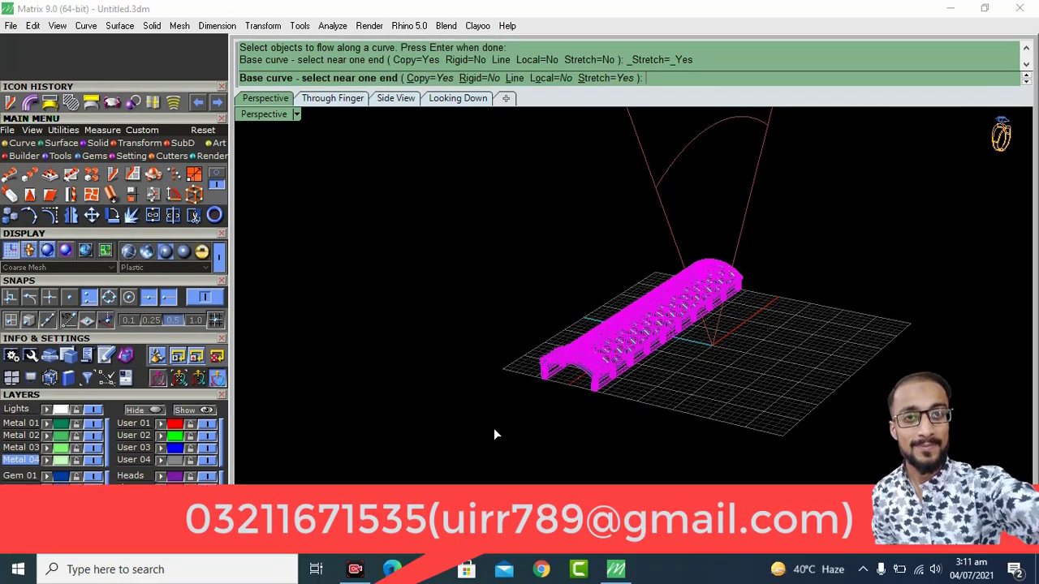
{"action": "scroll", "coordinate": [584, 365], "scroll_direction": "up", "scroll_amount": 2}
{"action": "scroll", "coordinate": [593, 347], "scroll_direction": "up", "scroll_amount": 3}
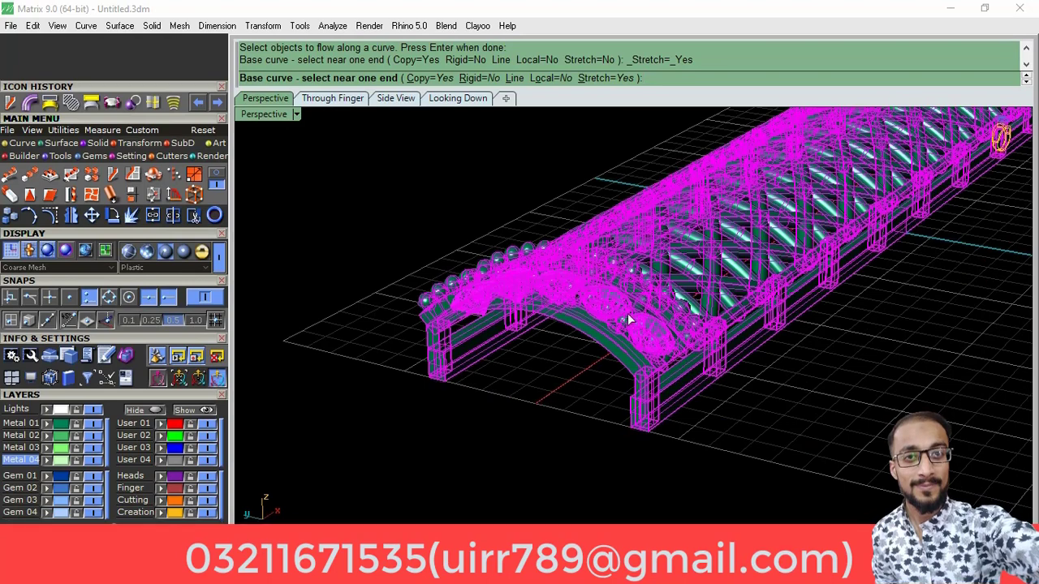
{"action": "left_click", "coordinate": [553, 394]}
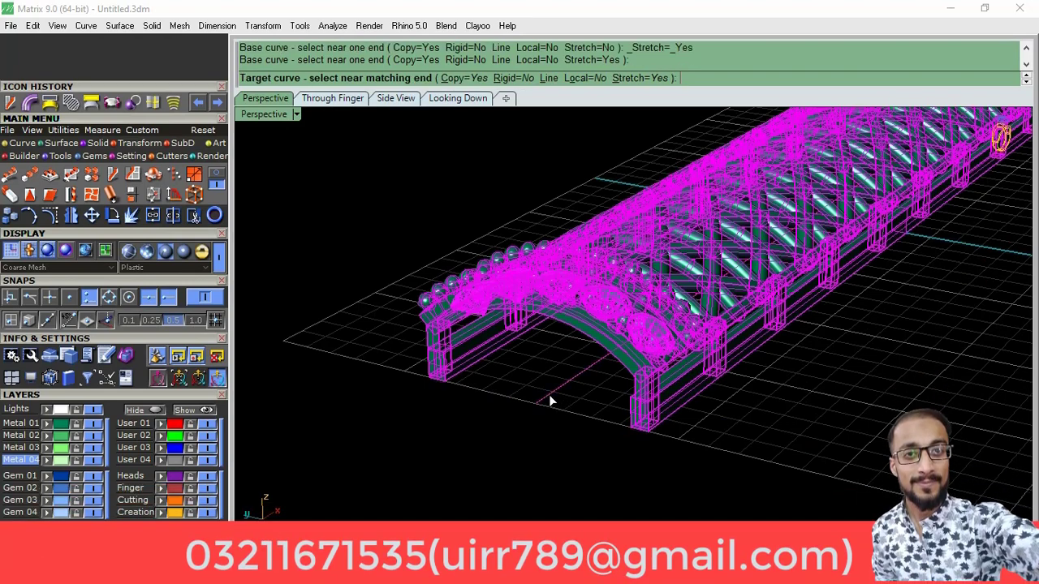
{"action": "scroll", "coordinate": [479, 408], "scroll_direction": "down", "scroll_amount": 2}
{"action": "scroll", "coordinate": [487, 405], "scroll_direction": "down", "scroll_amount": 3}
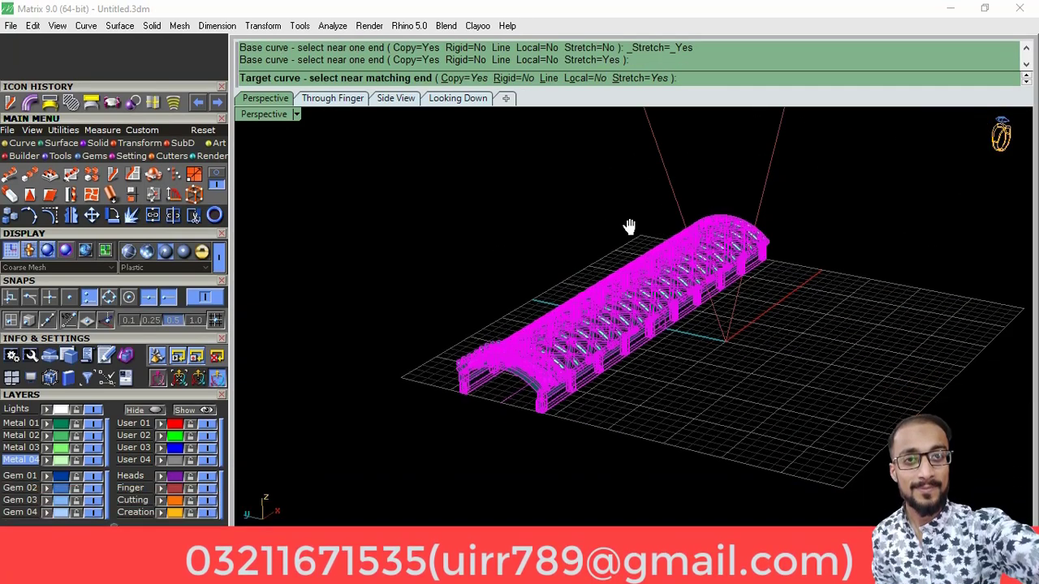
{"action": "scroll", "coordinate": [601, 268], "scroll_direction": "up", "scroll_amount": 4}
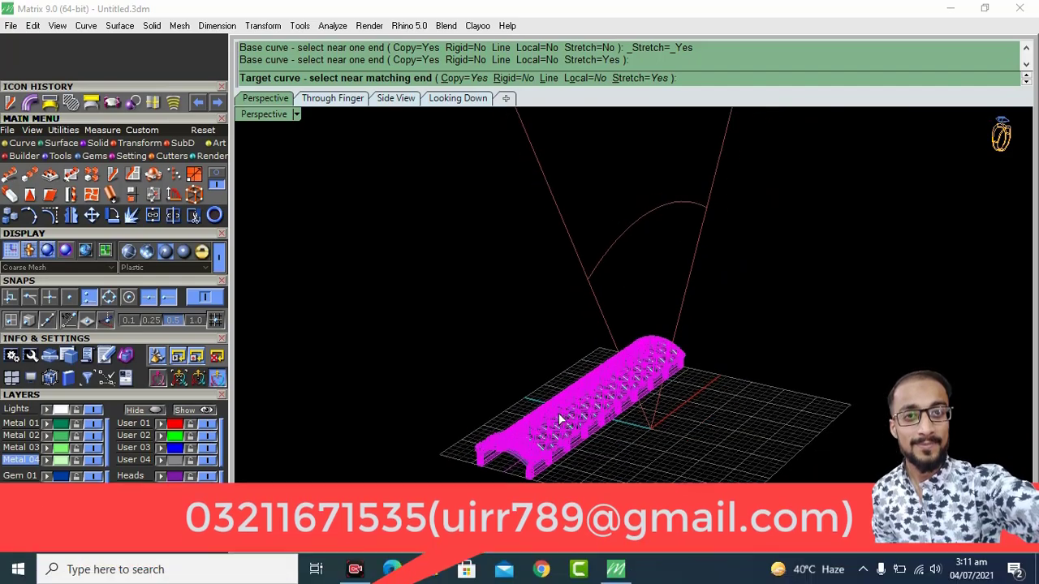
{"action": "scroll", "coordinate": [536, 406], "scroll_direction": "up", "scroll_amount": 2}
{"action": "scroll", "coordinate": [523, 410], "scroll_direction": "up", "scroll_amount": 2}
{"action": "scroll", "coordinate": [522, 403], "scroll_direction": "down", "scroll_amount": 3}
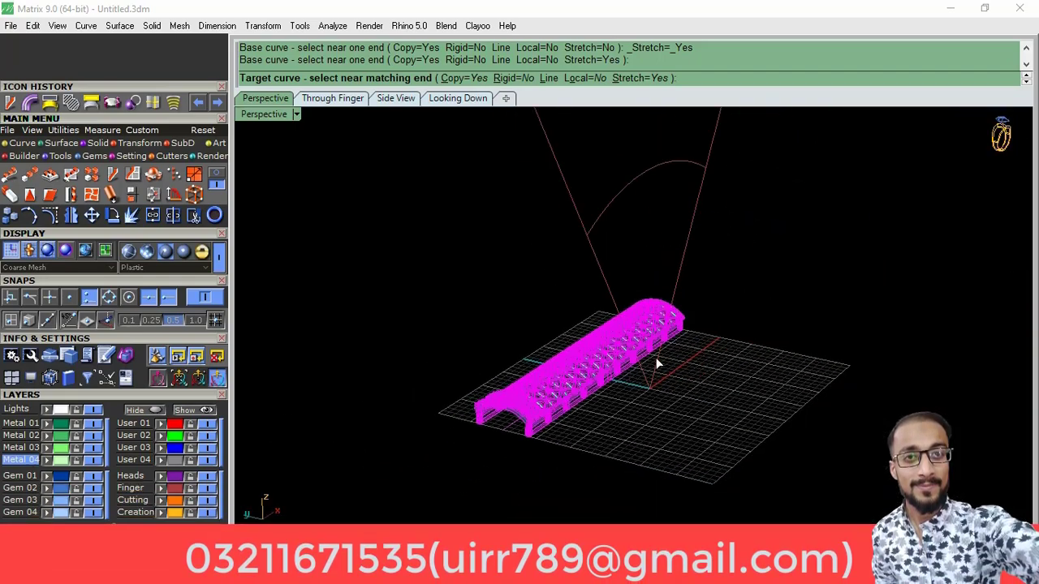
{"action": "mouse_move", "coordinate": [656, 362]}
{"action": "right_mouse_down"}
{"action": "mouse_move", "coordinate": [543, 287]}
{"action": "mouse_move", "coordinate": [520, 336]}
{"action": "right_mouse_up"}
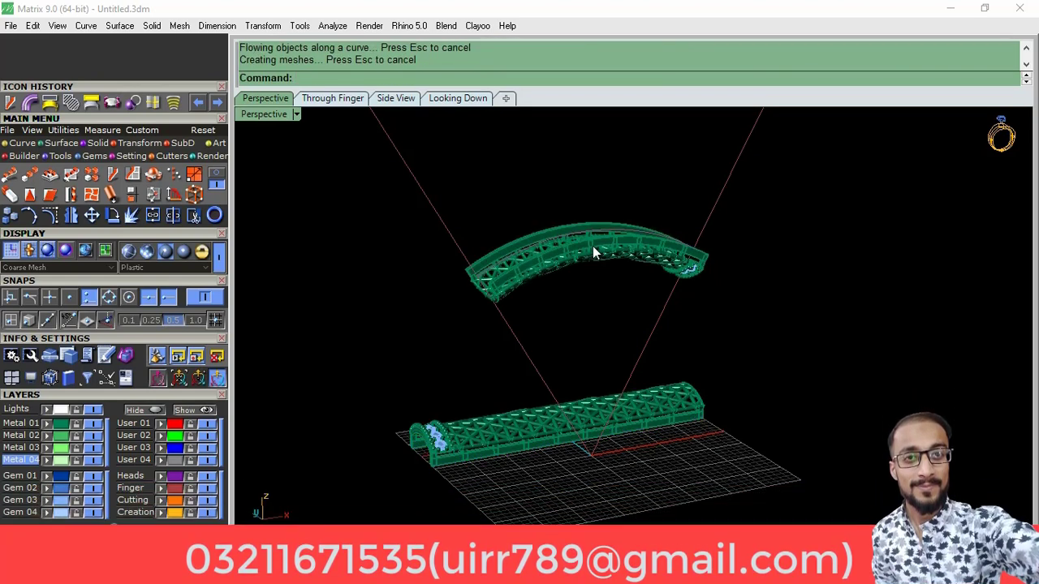
{"action": "right_click_drag", "start_coordinate": [514, 330], "coordinate": [542, 323]}
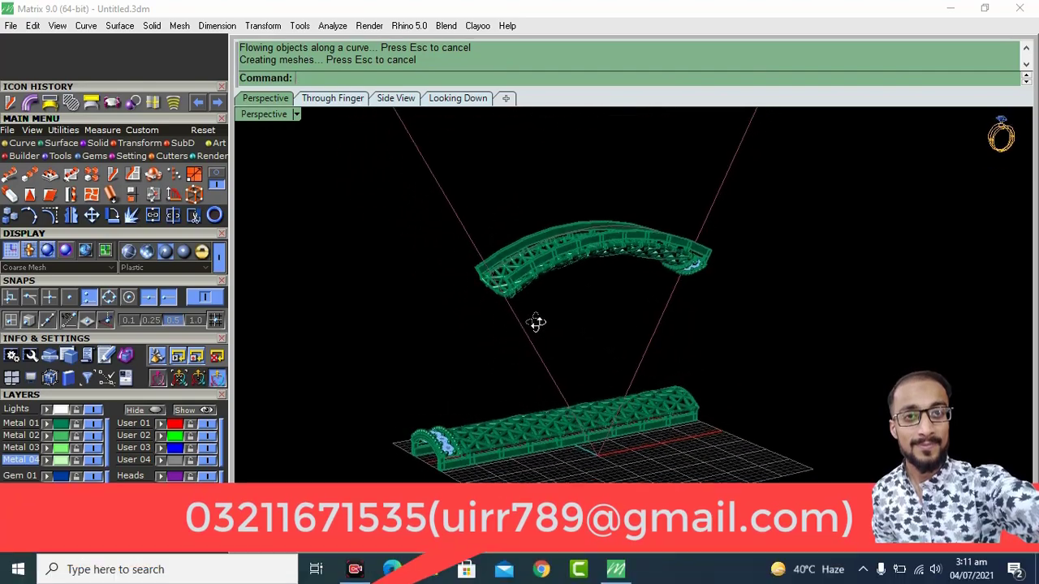
{"action": "key", "text": "ctrl+z"}
{"action": "right_click_drag", "start_coordinate": [498, 397], "coordinate": [258, 450]}
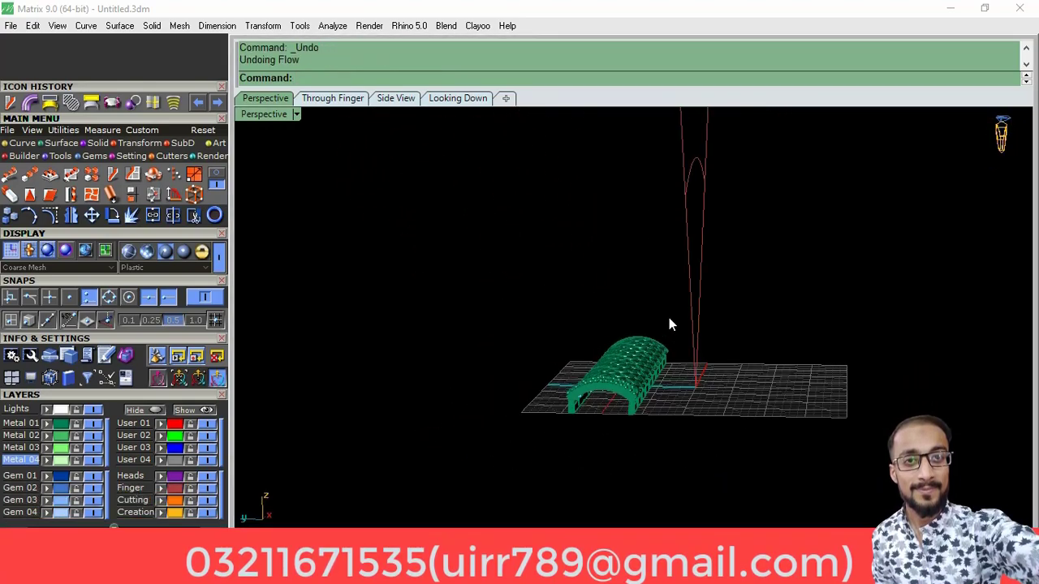
Step: Flow the straight band along curve from its base line onto the finger arc
{"action": "left_click_drag", "start_coordinate": [481, 480], "coordinate": [481, 479]}
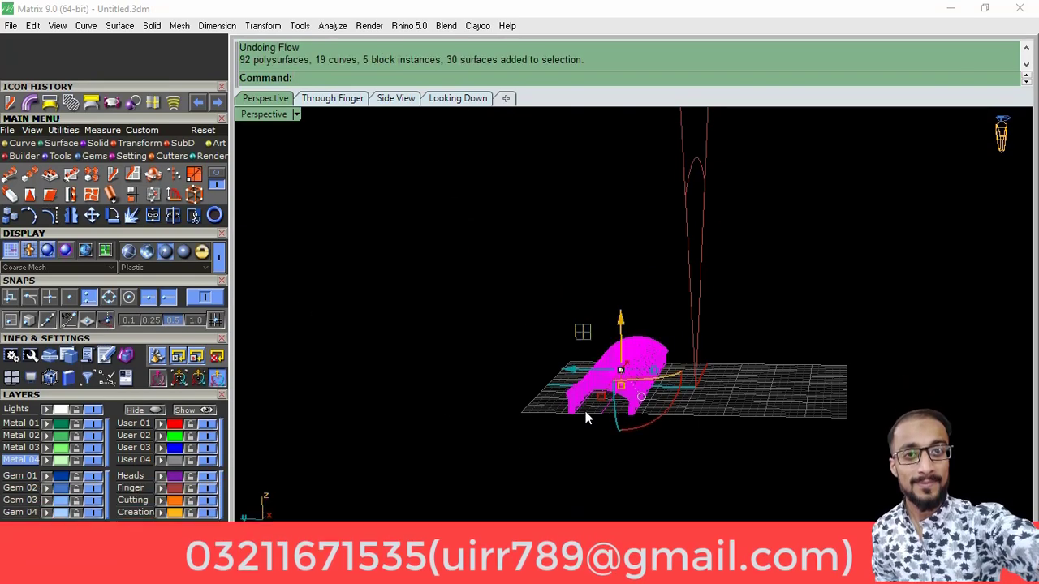
{"action": "right_click_drag", "start_coordinate": [586, 417], "coordinate": [238, 412]}
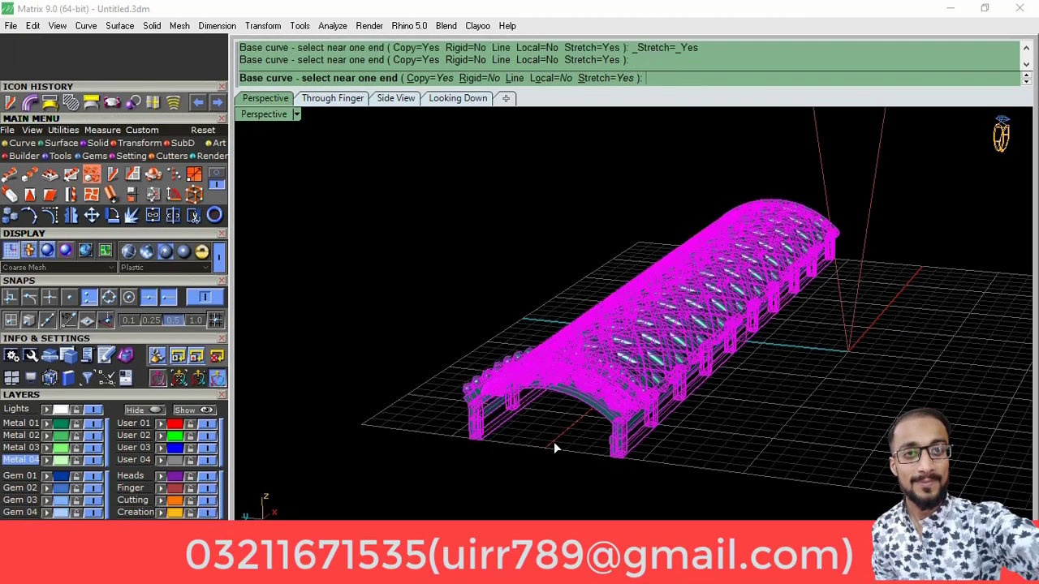
{"action": "left_click", "coordinate": [554, 442]}
{"action": "left_click", "coordinate": [616, 167]}
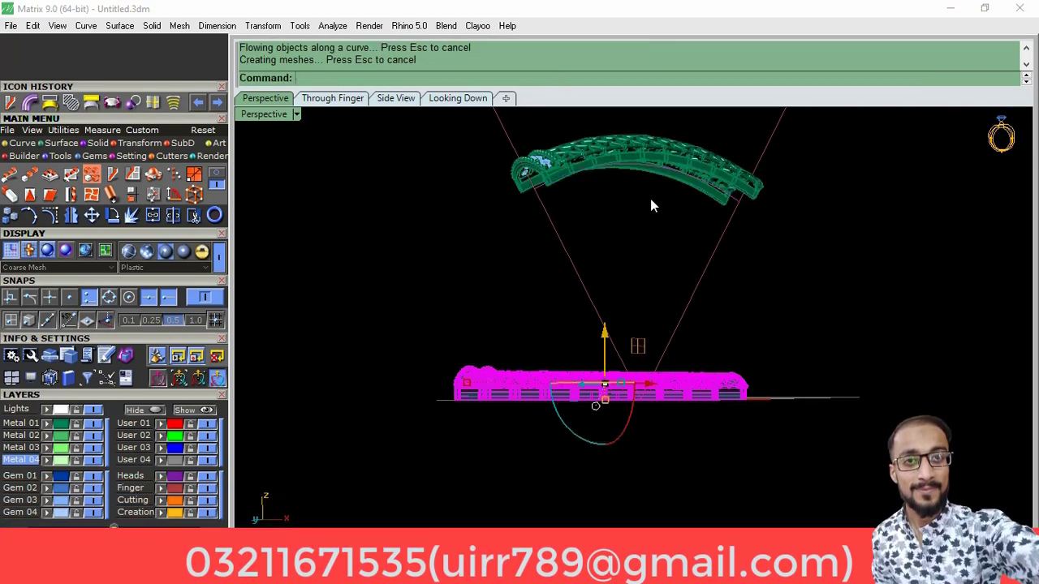
Step: Orbit around the bent band to compare it with the straight original from several angles
{"action": "mouse_move", "coordinate": [636, 211]}
{"action": "right_mouse_down"}
{"action": "mouse_move", "coordinate": [620, 294]}
{"action": "mouse_move", "coordinate": [891, 274]}
{"action": "mouse_move", "coordinate": [673, 328]}
{"action": "mouse_move", "coordinate": [678, 404]}
{"action": "mouse_move", "coordinate": [691, 317]}
{"action": "mouse_move", "coordinate": [576, 265]}
{"action": "right_mouse_up"}
{"action": "scroll", "coordinate": [576, 265], "scroll_direction": "up", "scroll_amount": 3}
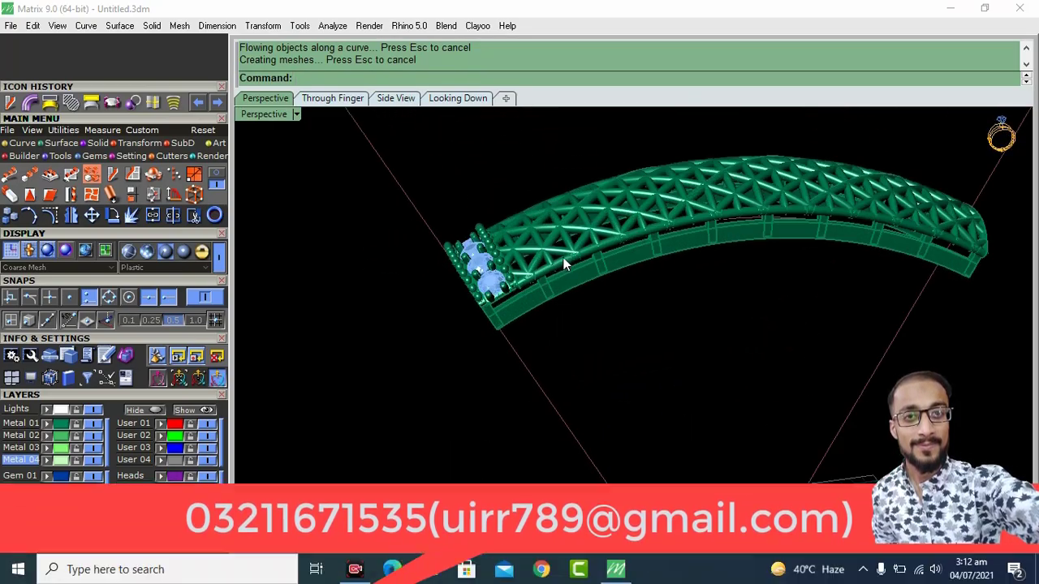
{"action": "right_click_drag", "start_coordinate": [251, 449], "coordinate": [524, 297]}
{"action": "right_click_drag", "start_coordinate": [505, 366], "coordinate": [588, 268]}
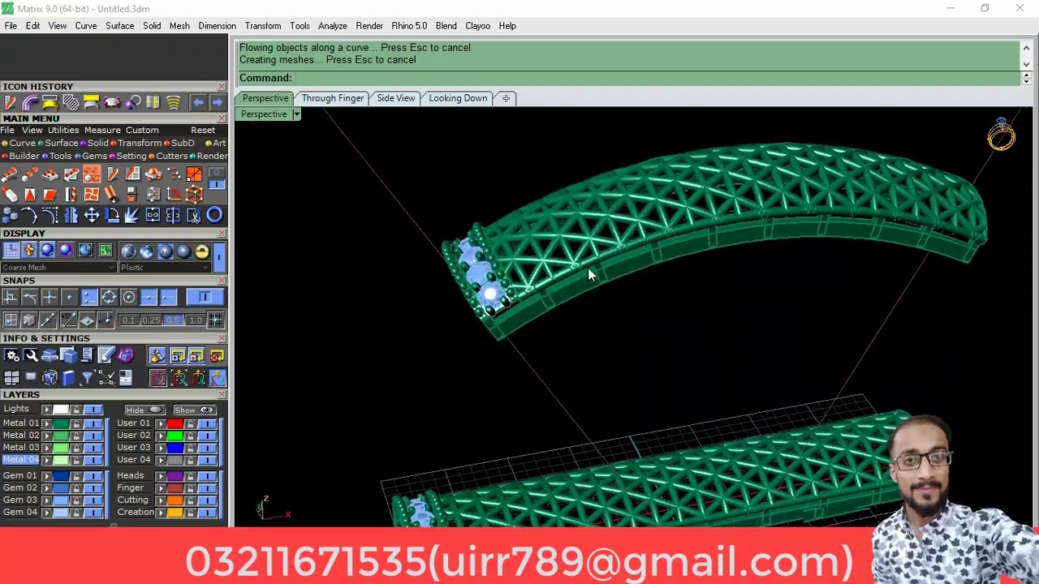
{"action": "scroll", "coordinate": [510, 302], "scroll_direction": "down", "scroll_amount": 3}
{"action": "right_click_drag", "start_coordinate": [511, 301], "coordinate": [642, 203]}
{"action": "scroll", "coordinate": [706, 235], "scroll_direction": "up", "scroll_amount": 5}
{"action": "right_click_drag", "start_coordinate": [706, 235], "coordinate": [617, 292]}
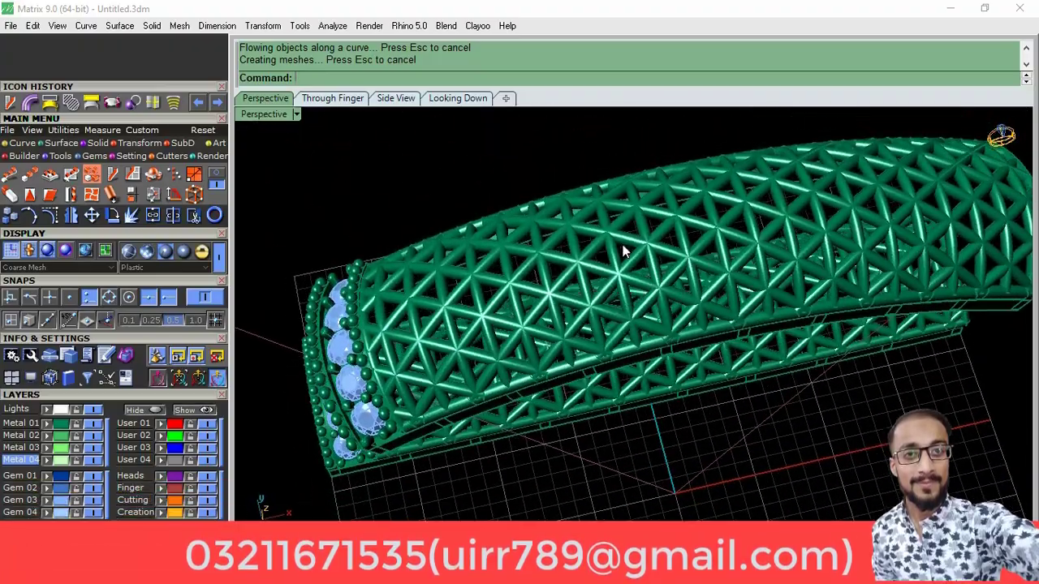
{"action": "scroll", "coordinate": [617, 292], "scroll_direction": "up", "scroll_amount": 3}
{"action": "scroll", "coordinate": [591, 324], "scroll_direction": "down", "scroll_amount": 4}
{"action": "scroll", "coordinate": [567, 300], "scroll_direction": "down", "scroll_amount": 1}
{"action": "scroll", "coordinate": [567, 301], "scroll_direction": "up", "scroll_amount": 3}
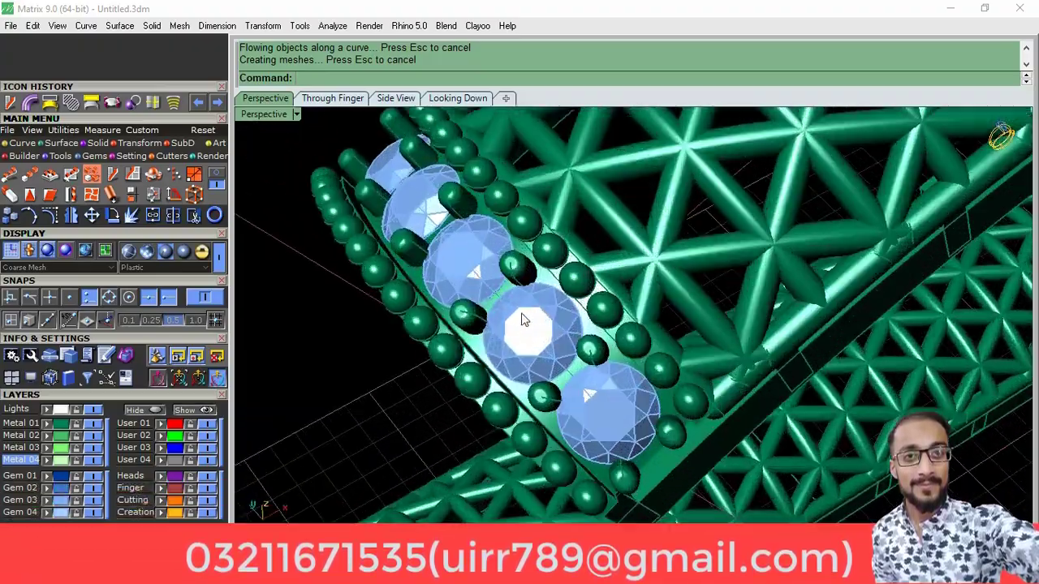
{"action": "scroll", "coordinate": [525, 319], "scroll_direction": "down", "scroll_amount": 2}
{"action": "right_click_drag", "start_coordinate": [547, 317], "coordinate": [619, 196]}
{"action": "scroll", "coordinate": [620, 197], "scroll_direction": "up", "scroll_amount": 2}
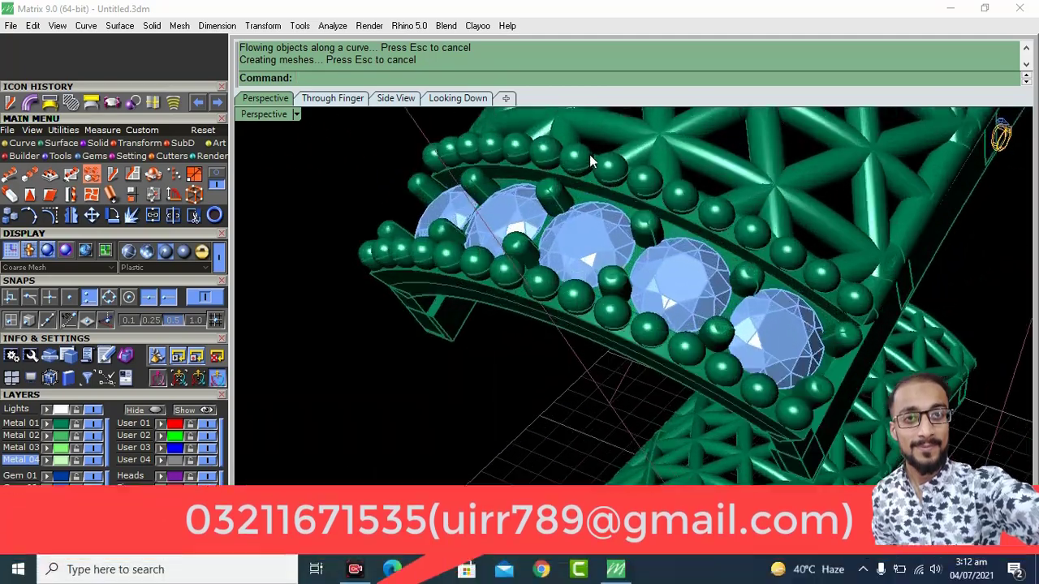
{"action": "scroll", "coordinate": [620, 196], "scroll_direction": "up", "scroll_amount": 2}
{"action": "scroll", "coordinate": [673, 289], "scroll_direction": "down", "scroll_amount": 5}
{"action": "mouse_move", "coordinate": [673, 290]}
{"action": "right_mouse_down"}
{"action": "mouse_move", "coordinate": [529, 230]}
{"action": "mouse_move", "coordinate": [575, 255]}
{"action": "mouse_move", "coordinate": [608, 325]}
{"action": "right_mouse_up"}
{"action": "scroll", "coordinate": [609, 324], "scroll_direction": "down", "scroll_amount": 3}
{"action": "mouse_move", "coordinate": [511, 337]}
{"action": "right_mouse_down"}
{"action": "mouse_move", "coordinate": [582, 357]}
{"action": "mouse_move", "coordinate": [733, 311]}
{"action": "mouse_move", "coordinate": [593, 272]}
{"action": "mouse_move", "coordinate": [608, 336]}
{"action": "mouse_move", "coordinate": [595, 303]}
{"action": "right_mouse_up"}
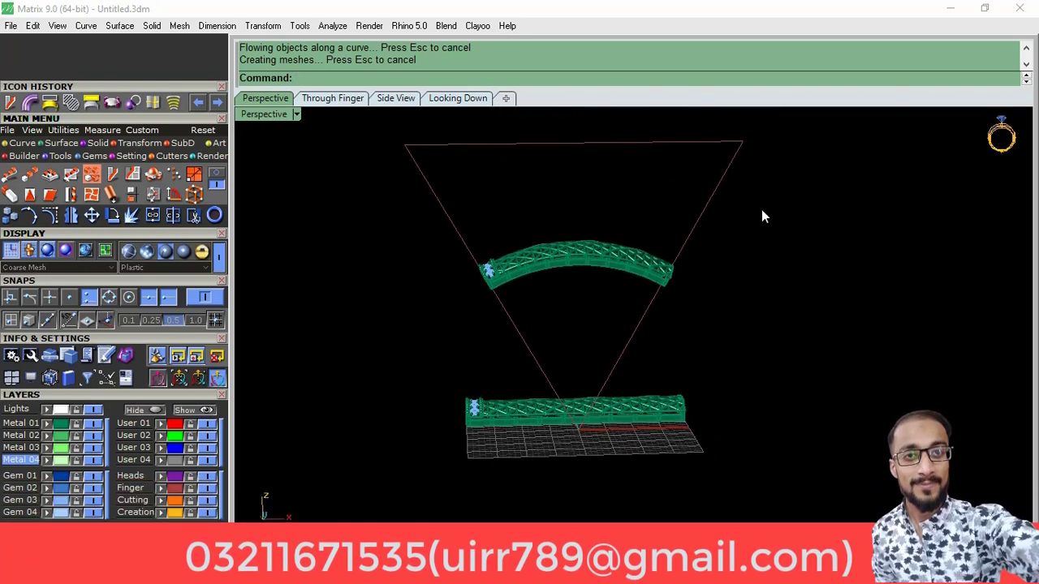
Step: Polar-array the bent band about 0,0,0 with six items over 360°, viewed through the finger
{"action": "left_click_drag", "start_coordinate": [761, 209], "coordinate": [487, 305]}
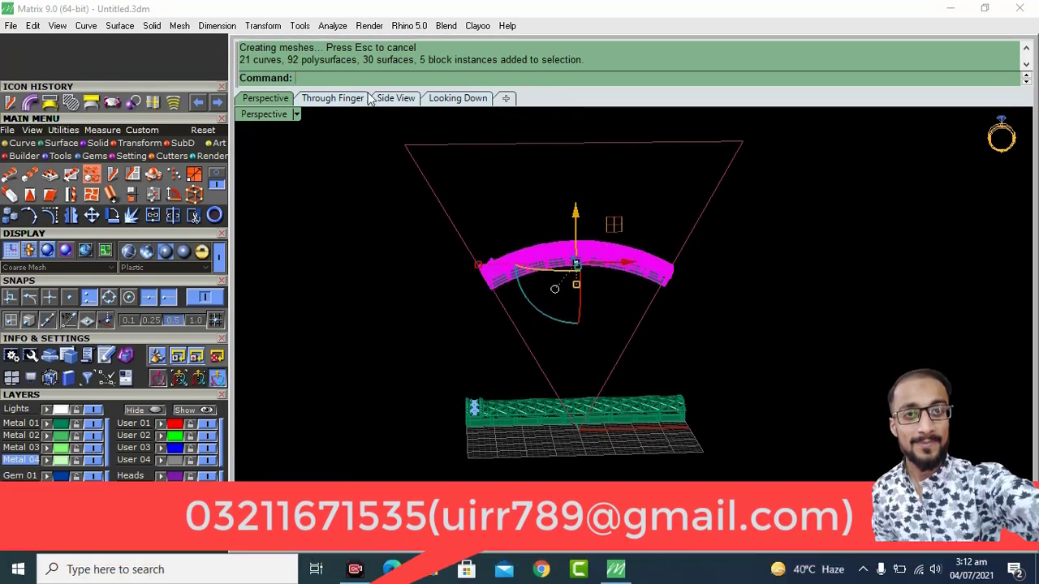
{"action": "left_click", "coordinate": [332, 98]}
{"action": "right_click_drag", "start_coordinate": [388, 210], "coordinate": [379, 300]}
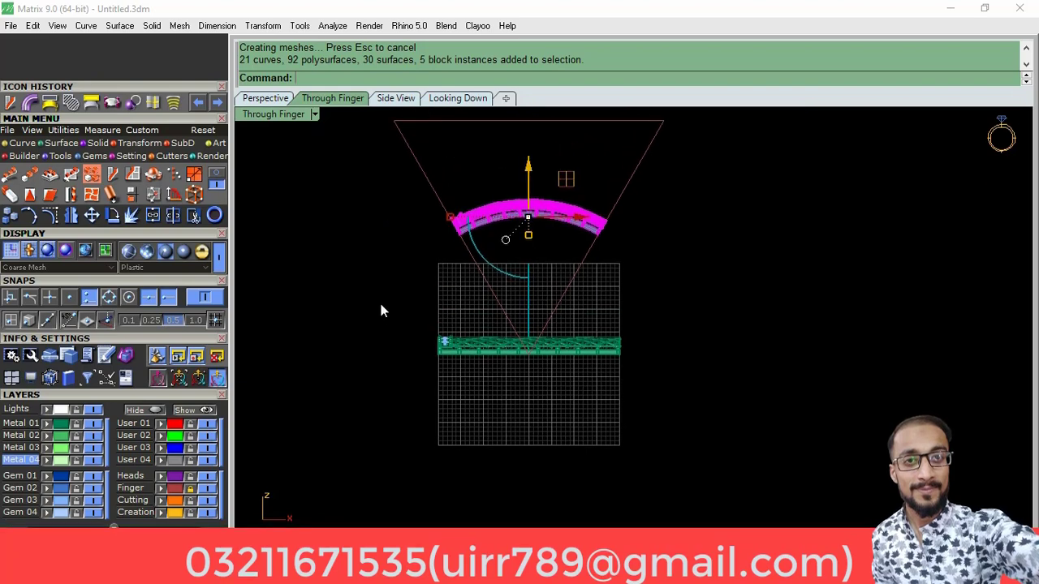
{"action": "left_click", "coordinate": [139, 143]}
{"action": "left_click", "coordinate": [175, 178]}
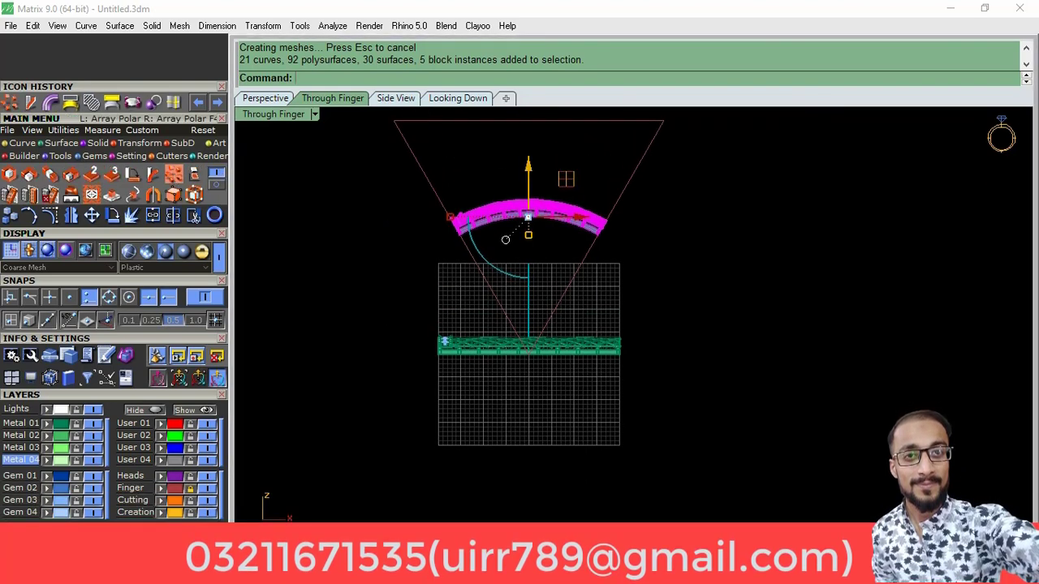
{"action": "type", "text": "0"}
{"action": "key", "text": "Return"}
{"action": "key", "text": "Return"}
{"action": "key", "text": "Return"}
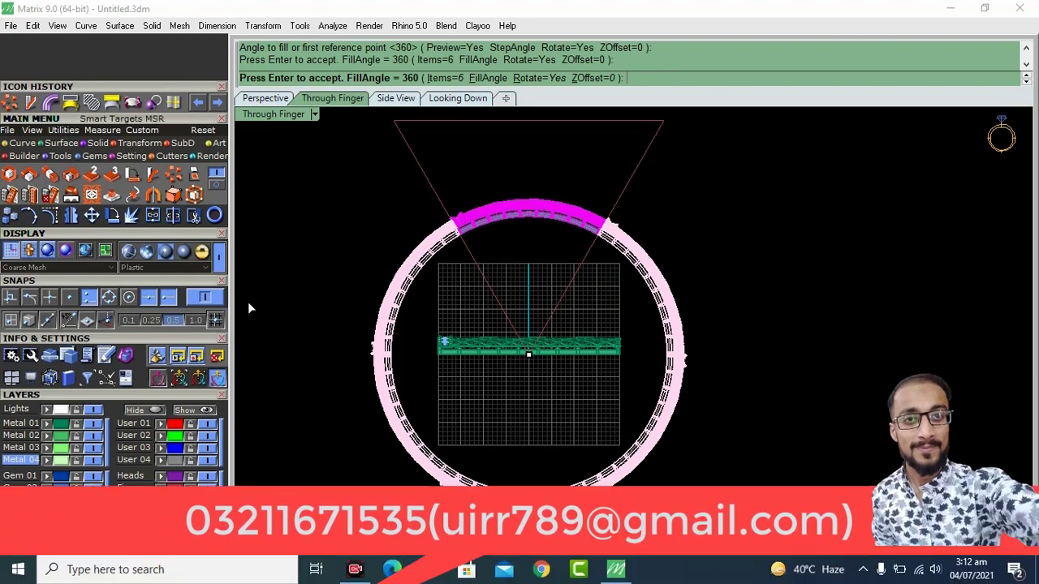
{"action": "key", "text": "Return"}
{"action": "scroll", "coordinate": [461, 238], "scroll_direction": "up", "scroll_amount": 3}
{"action": "scroll", "coordinate": [442, 226], "scroll_direction": "up", "scroll_amount": 5}
{"action": "scroll", "coordinate": [442, 227], "scroll_direction": "up", "scroll_amount": 2}
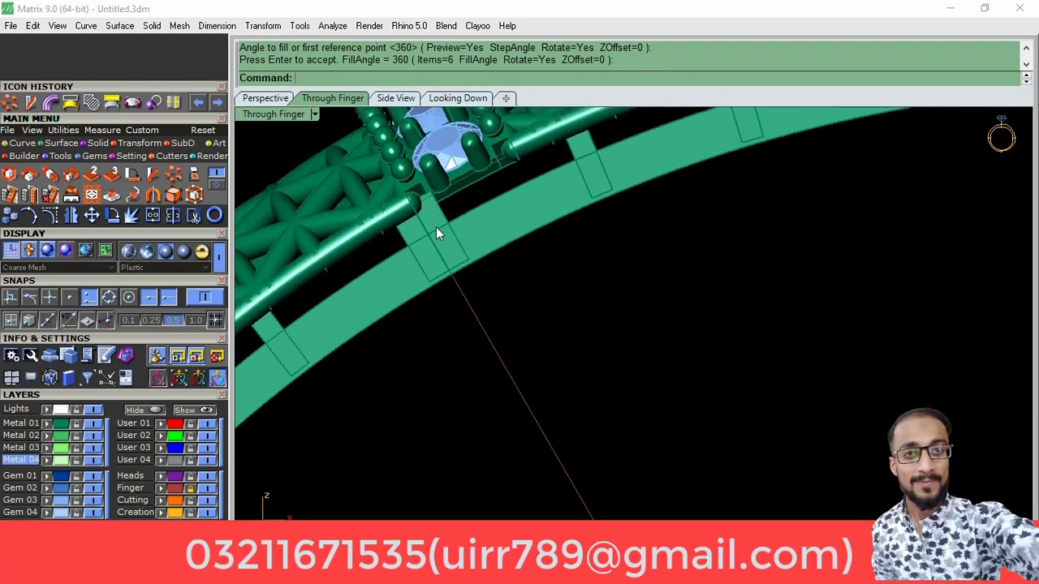
{"action": "left_click", "coordinate": [262, 97]}
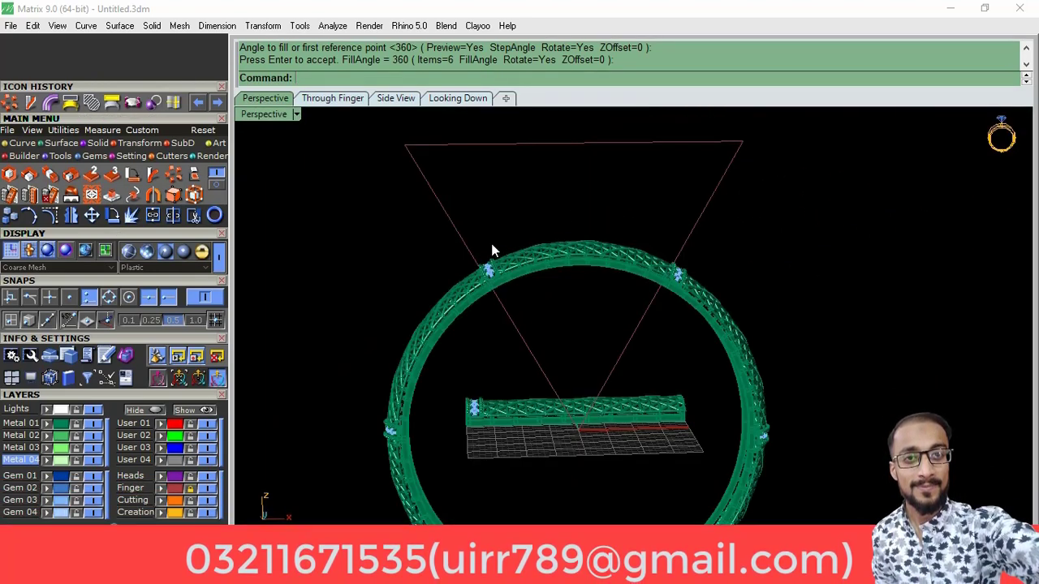